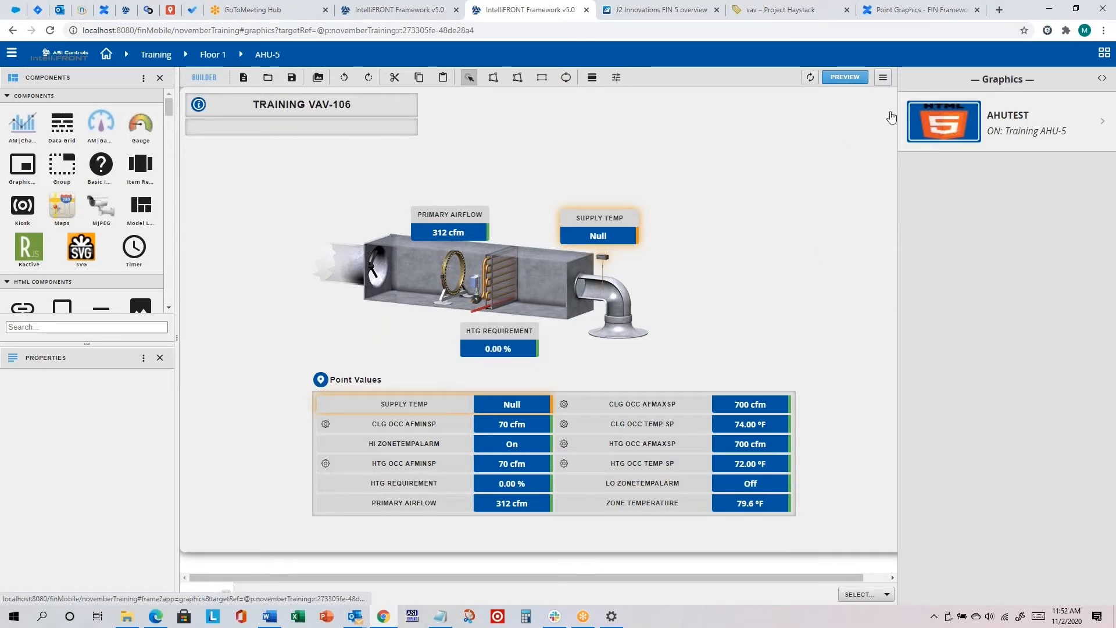
Step: Leave the VAV graphic for the AHUTEST graphic on AHU-5 and start a new graphic with Graphics Builder
click(947, 126)
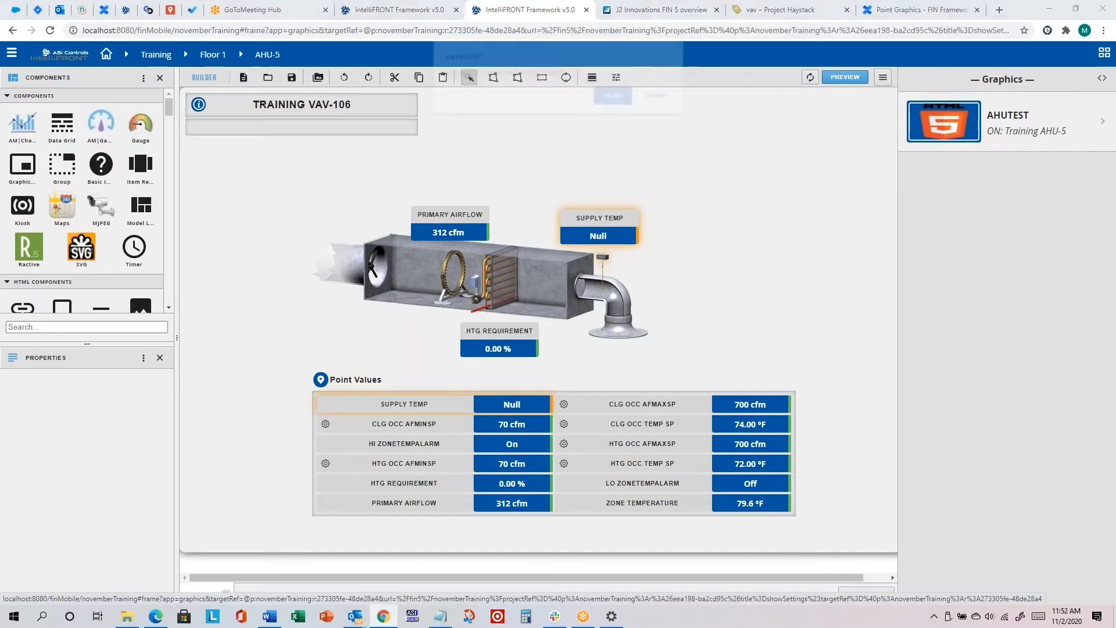
click(614, 98)
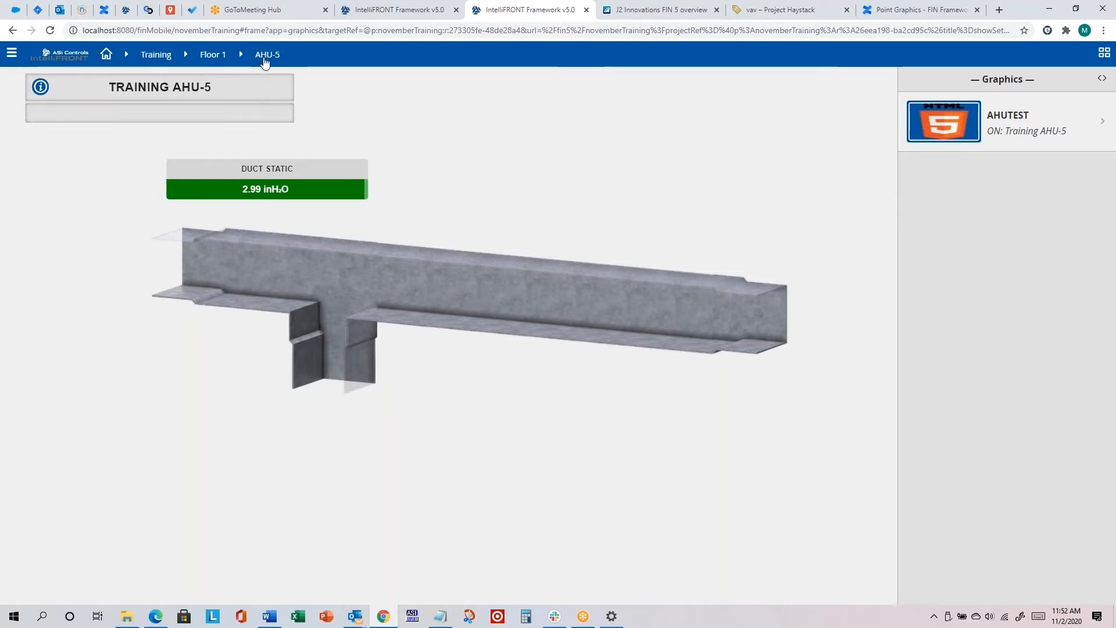
click(11, 53)
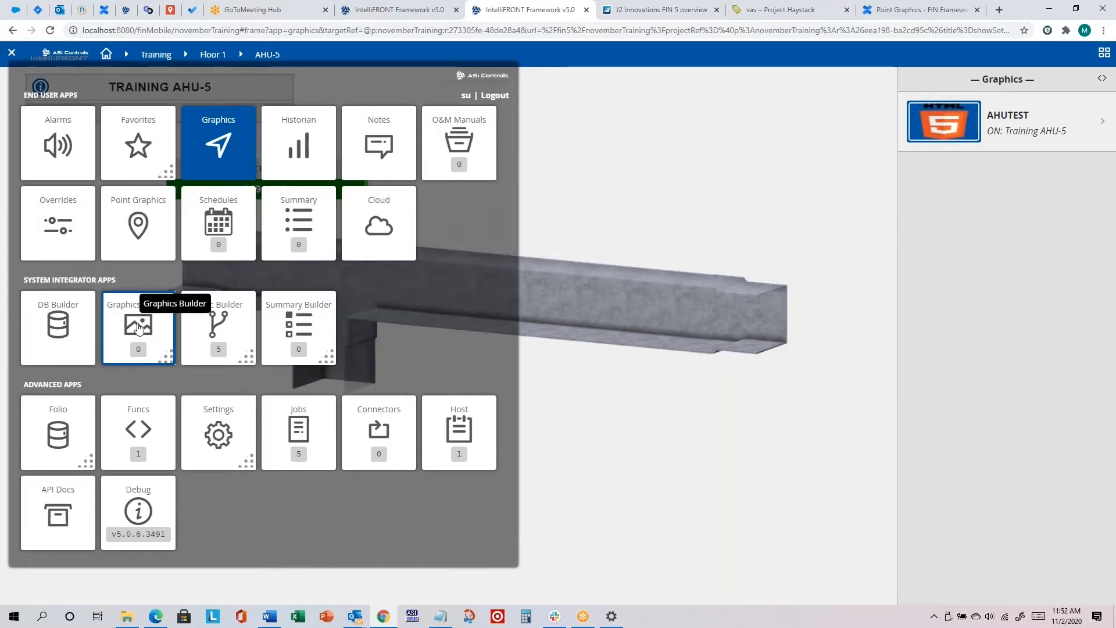
mouse_move(137, 334)
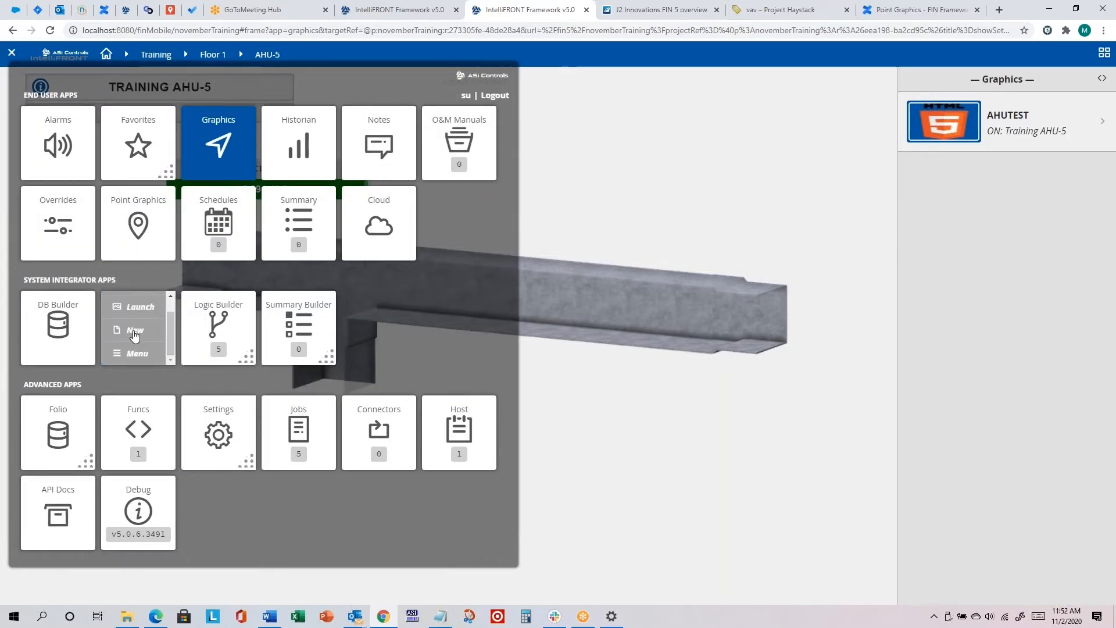
click(135, 334)
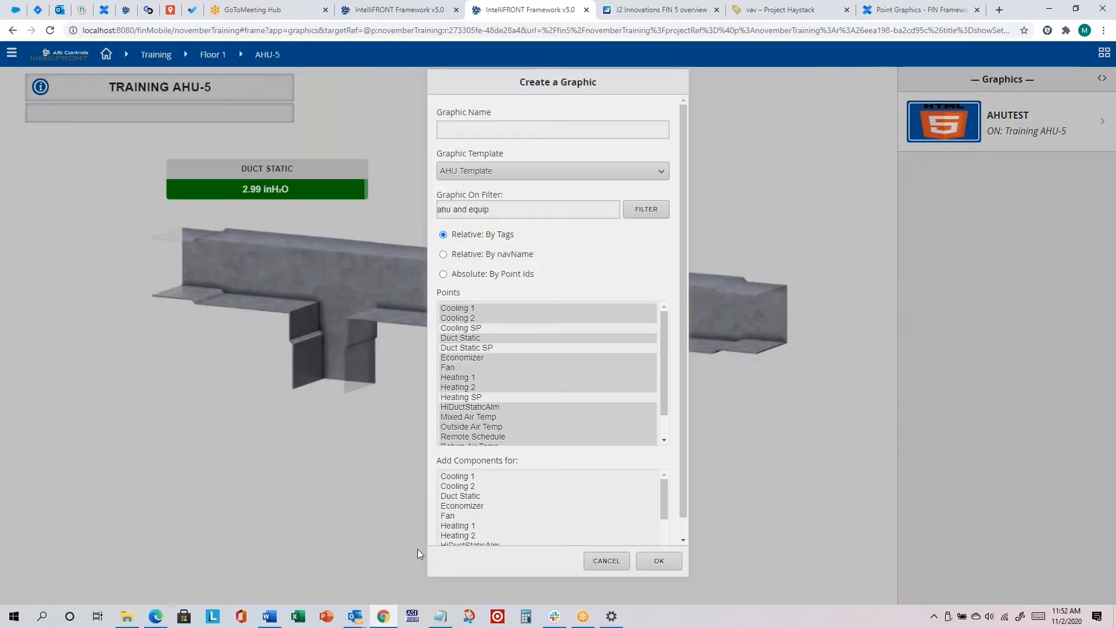
Step: Look up the graphic name in the lab guide PDF, name the graphic MyAHU and choose the RTU Template
key(alt+Tab)
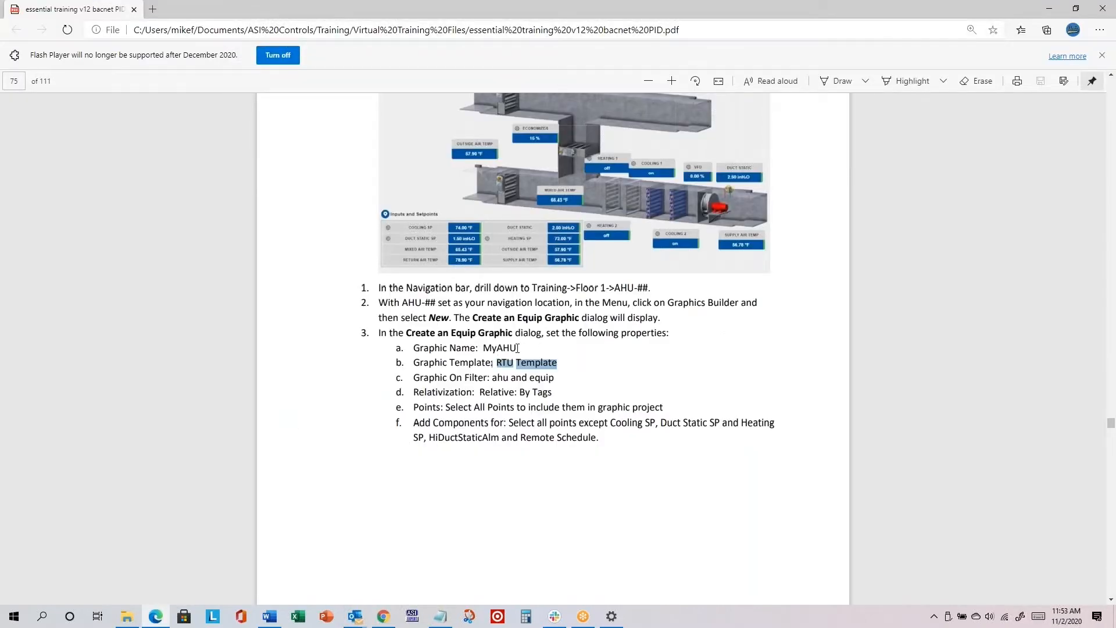
key(alt+Tab)
click(526, 130)
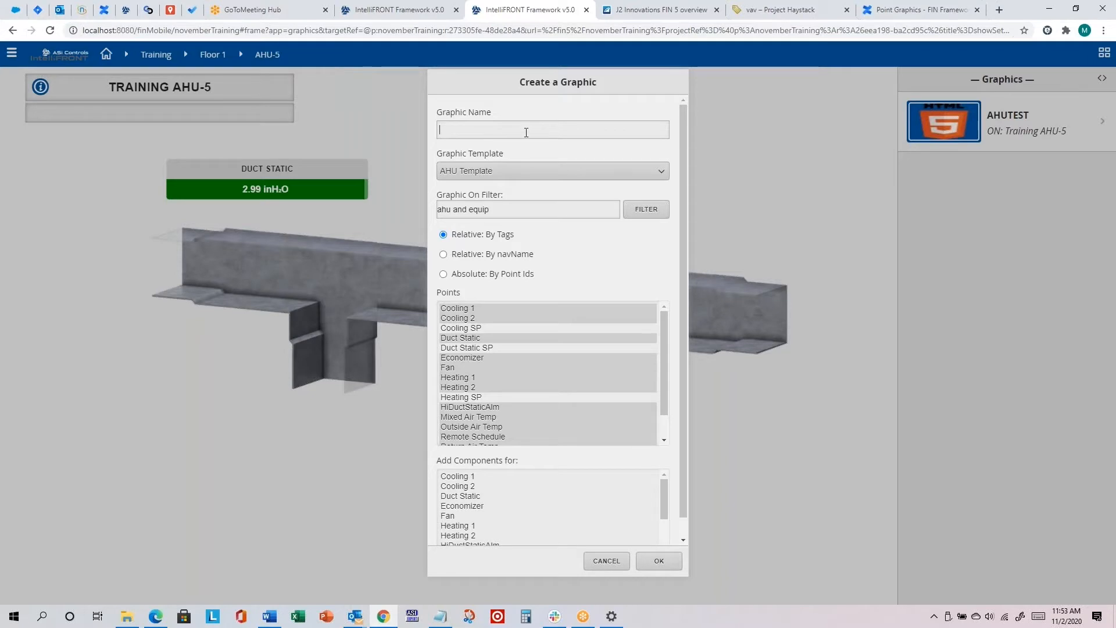
text(MyAHU)
click(483, 174)
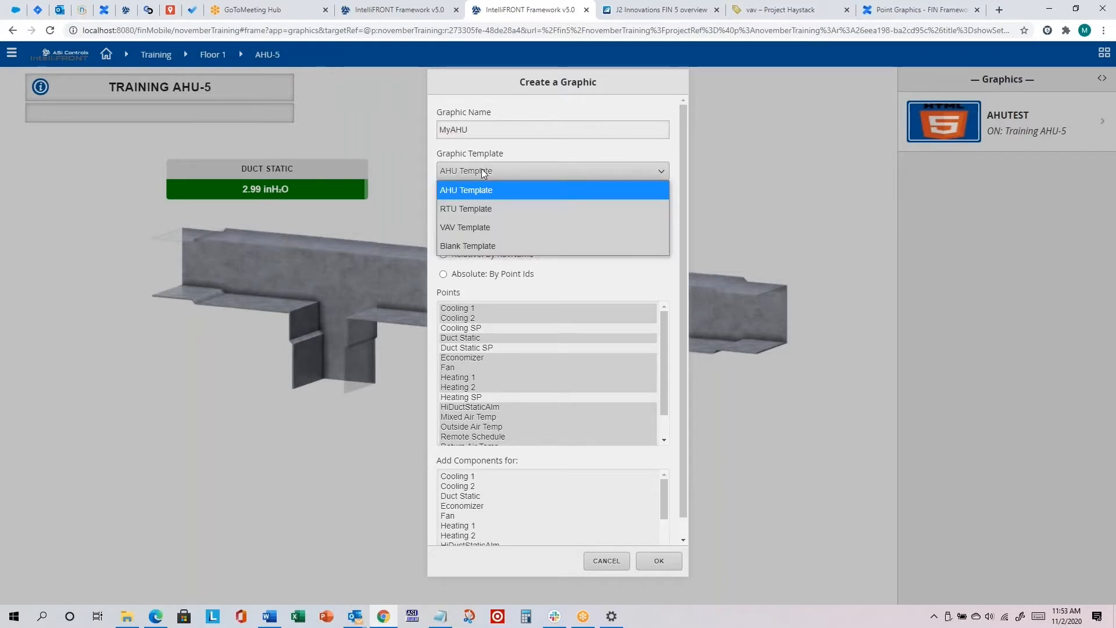
click(483, 205)
Step: Check the lab guide's graphic settings and select all points from Cooling 1 to VFD for inclusion in the MyAHU graphic
key(alt+Tab)
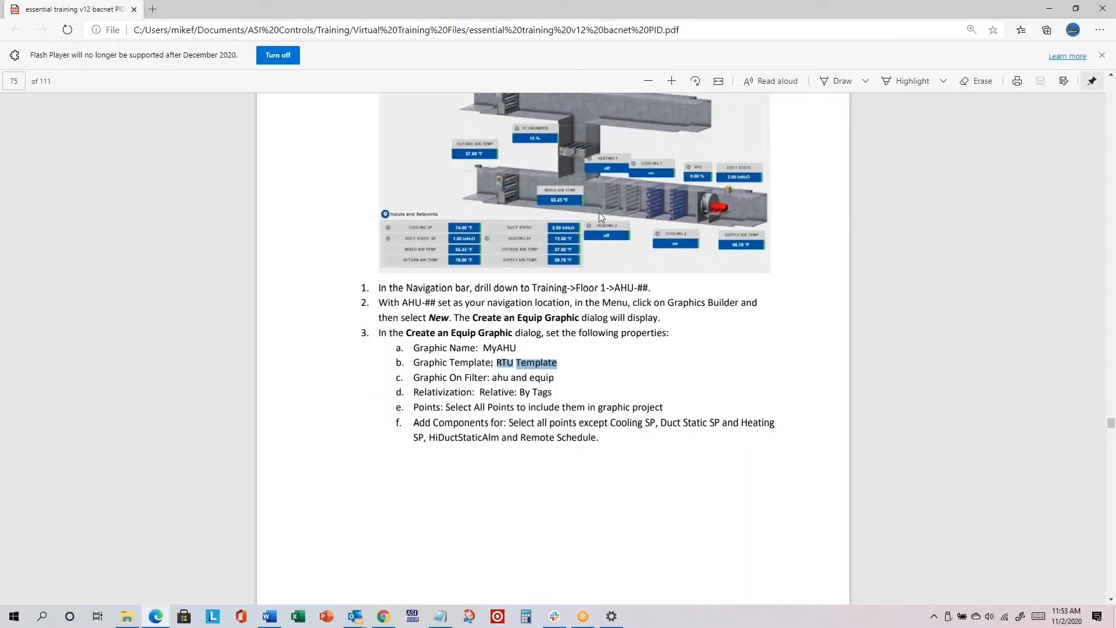
key(alt+Tab)
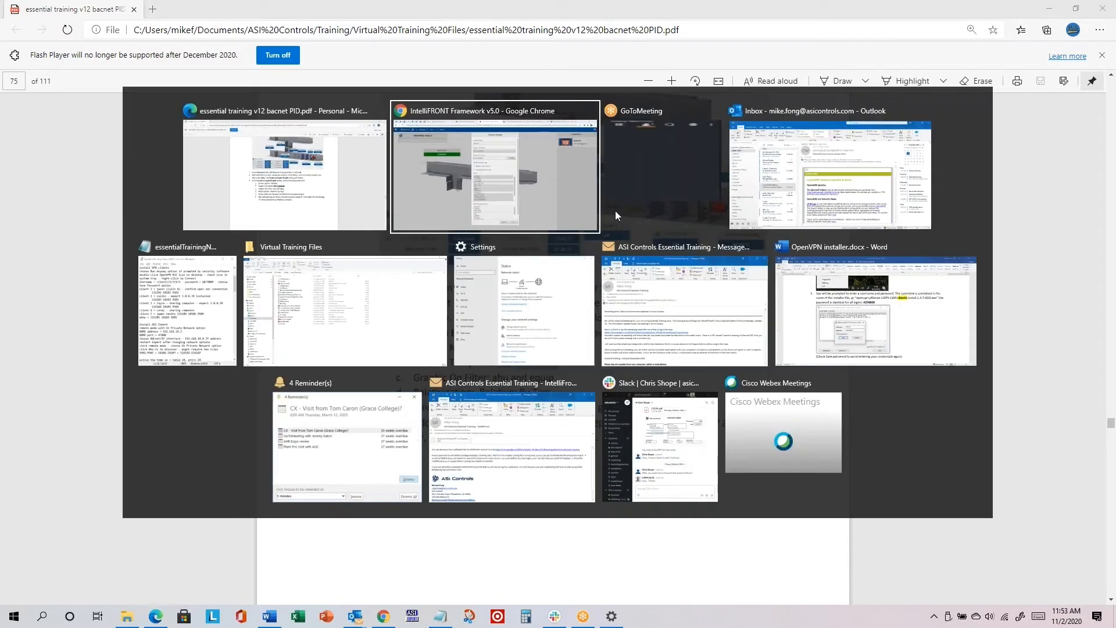
key(Escape)
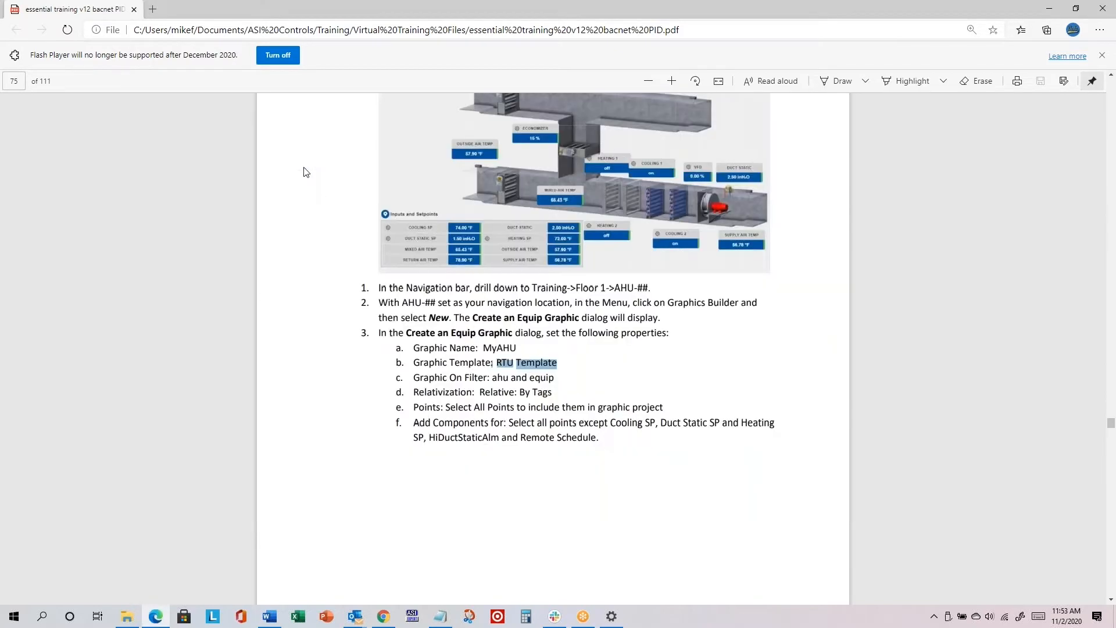
key(alt+Tab)
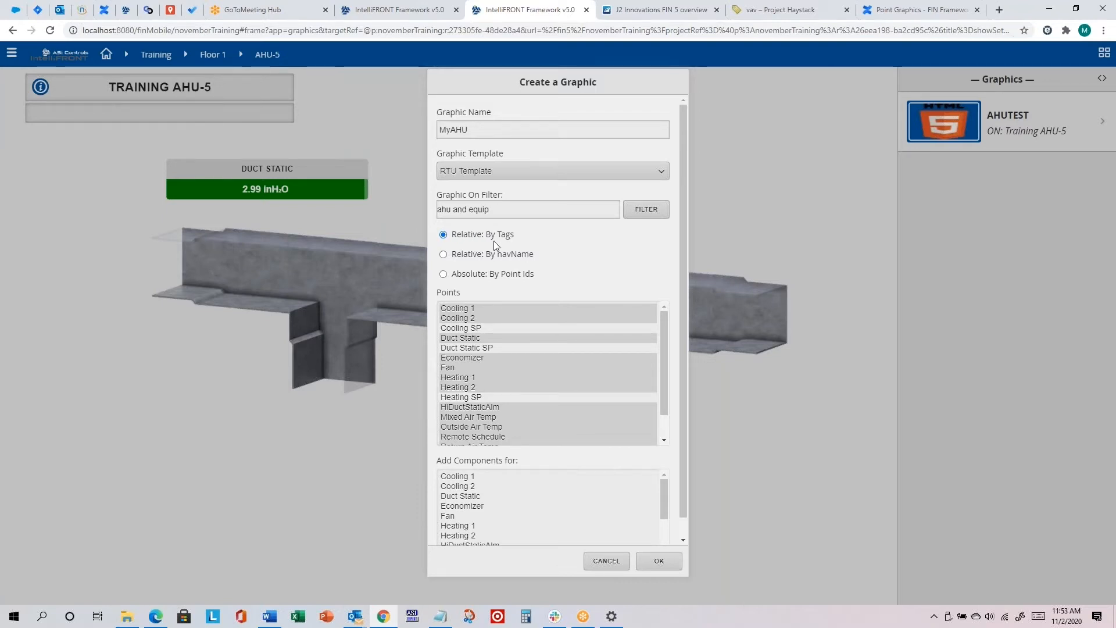
scroll(539, 235, down, 1)
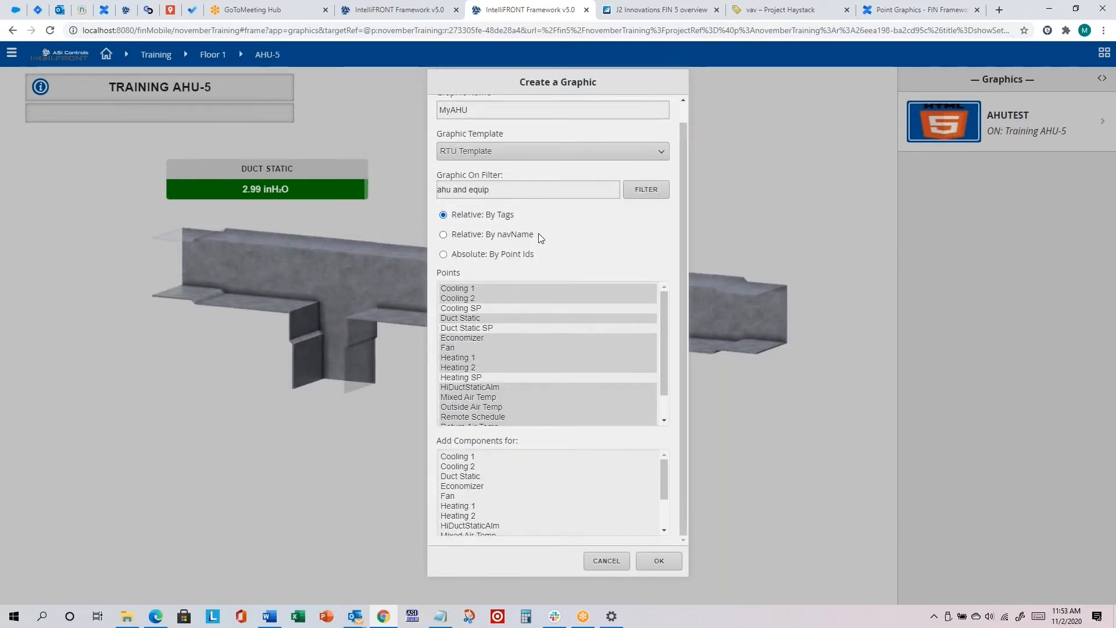
click(486, 289)
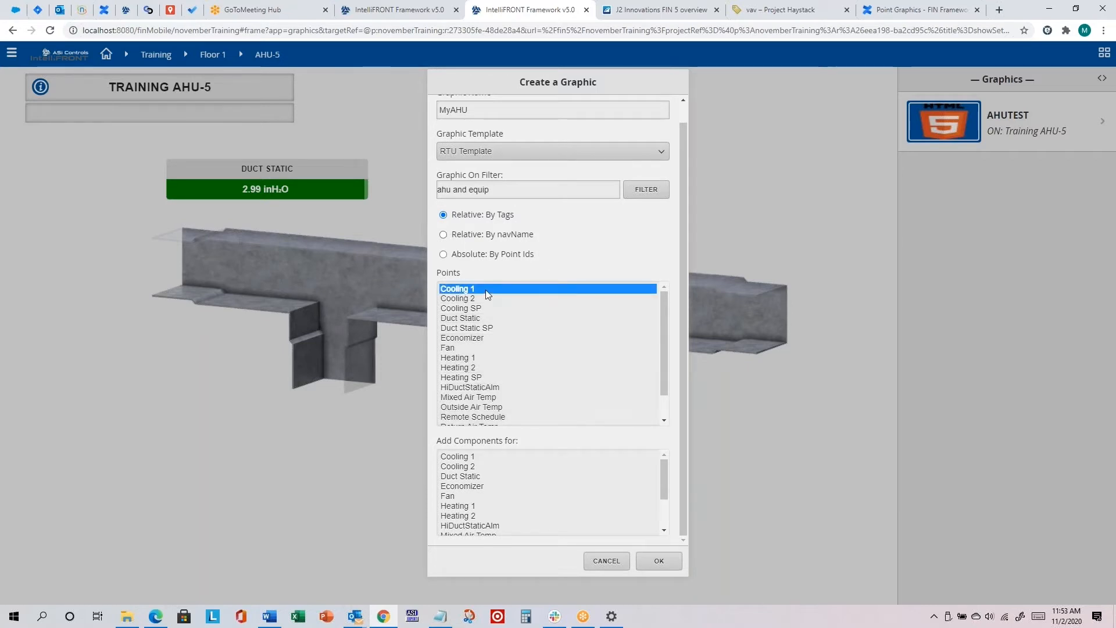
drag(486, 290, 485, 432)
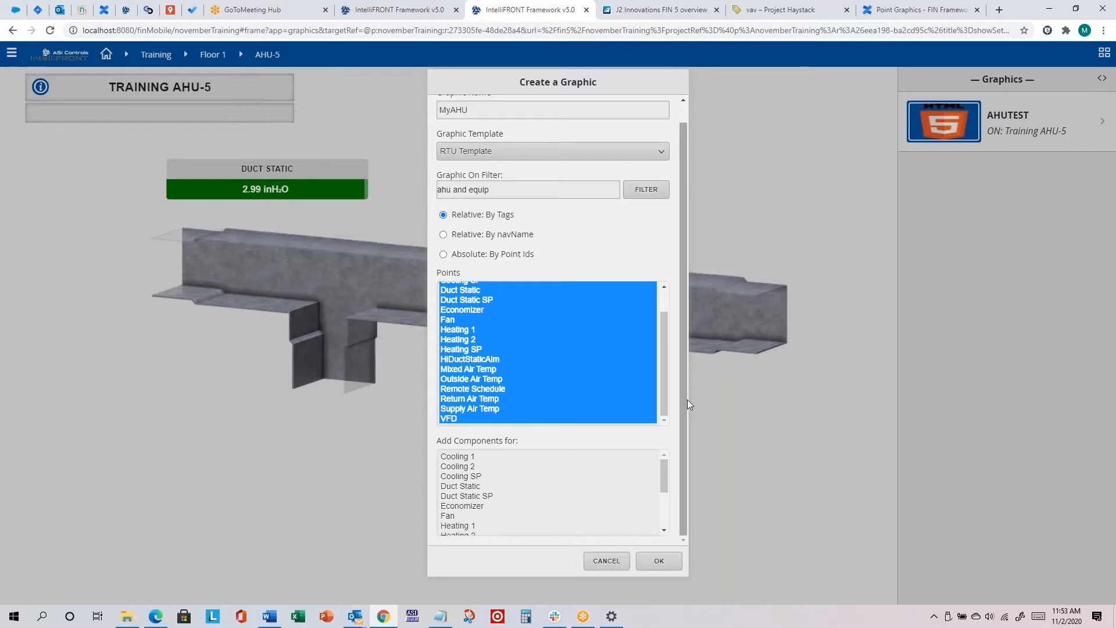
Step: Select every point from Cooling 1 to VFD to have components added to the graphic
scroll(539, 451, down, 3)
scroll(558, 447, up, 1)
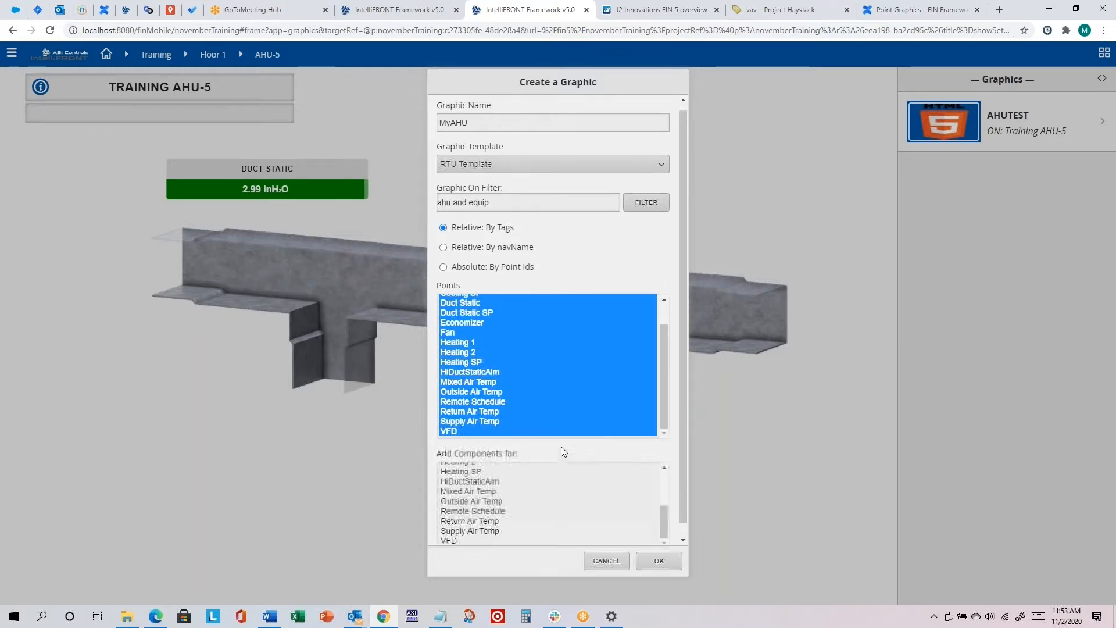
mouse_move(684, 459)
mouse_down()
mouse_move(683, 483)
mouse_move(664, 462)
mouse_up()
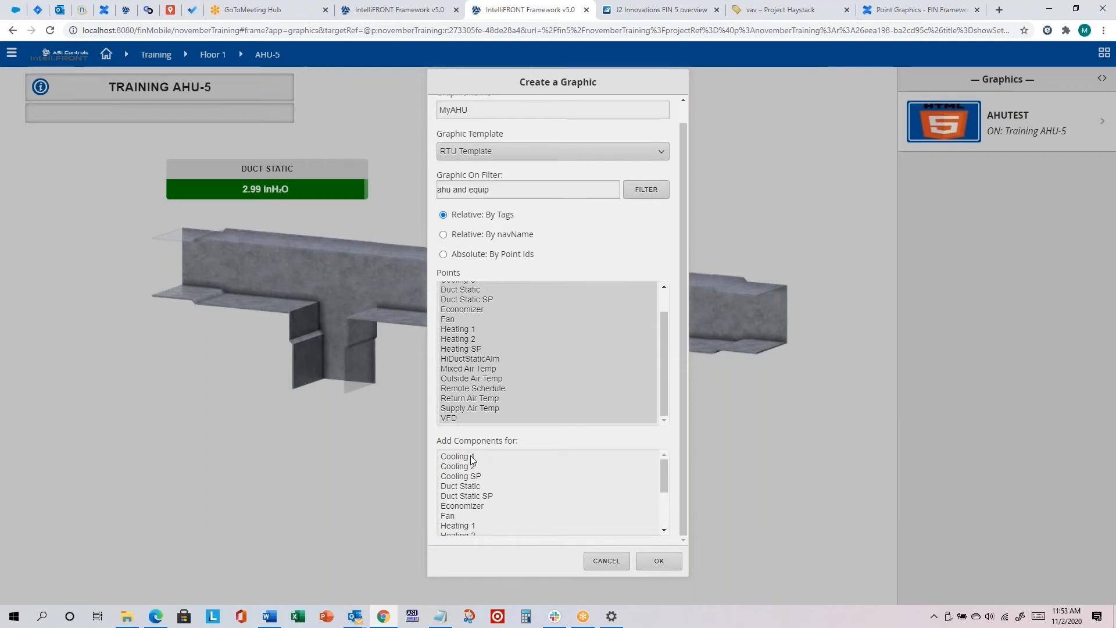
drag(470, 455, 453, 530)
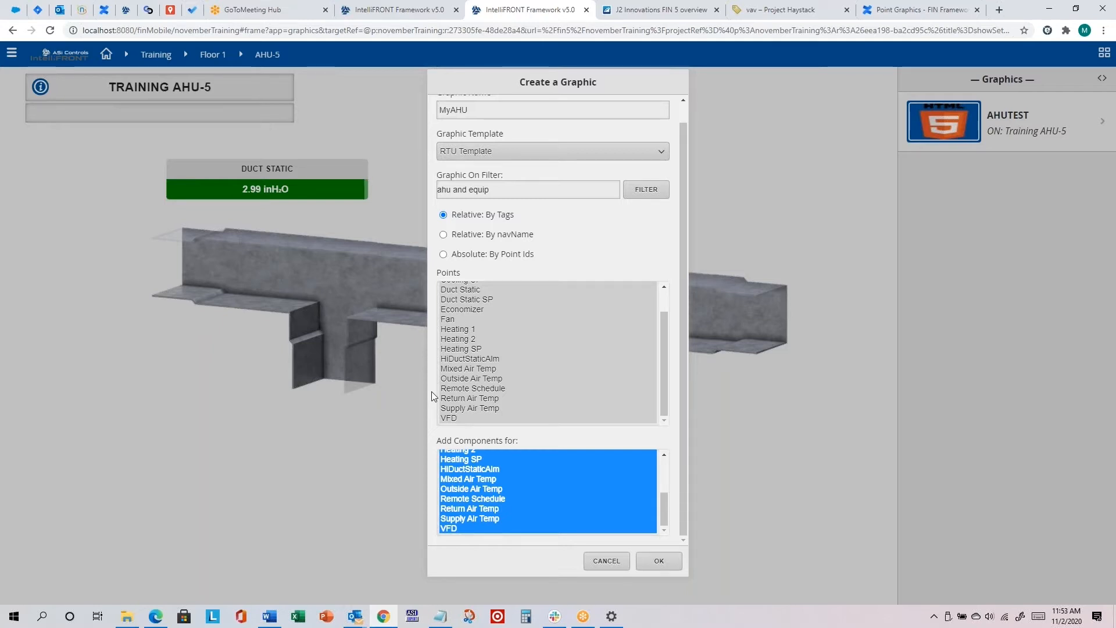
Step: Review the graphic settings, create the MyAHU graphic and dismiss the confirmation
scroll(469, 308, up, 2)
drag(684, 189, 686, 155)
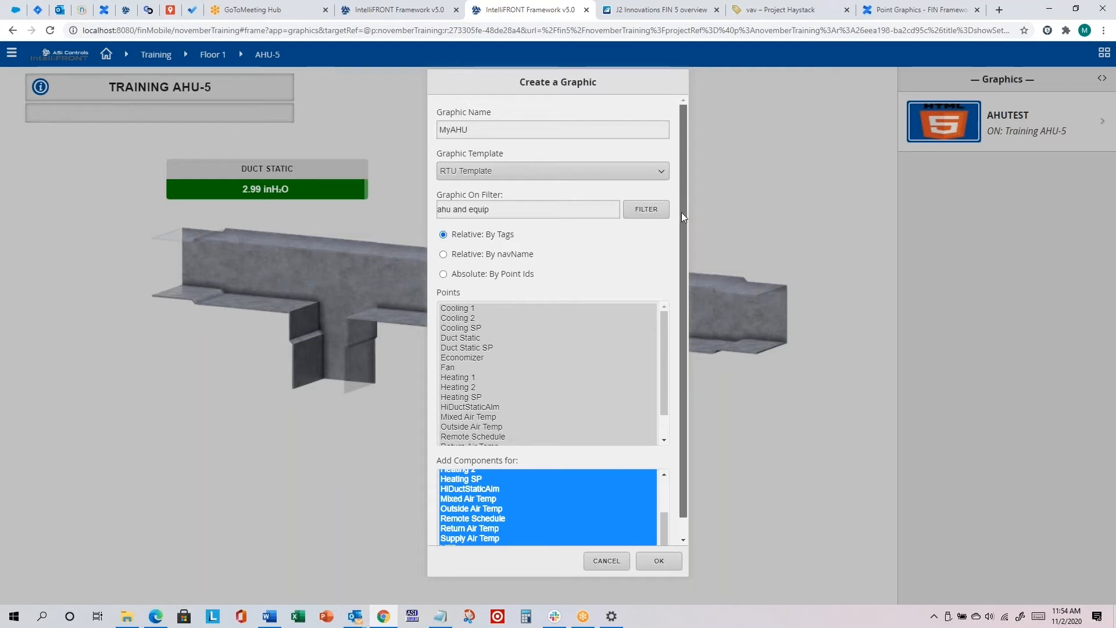
scroll(681, 212, down, 1)
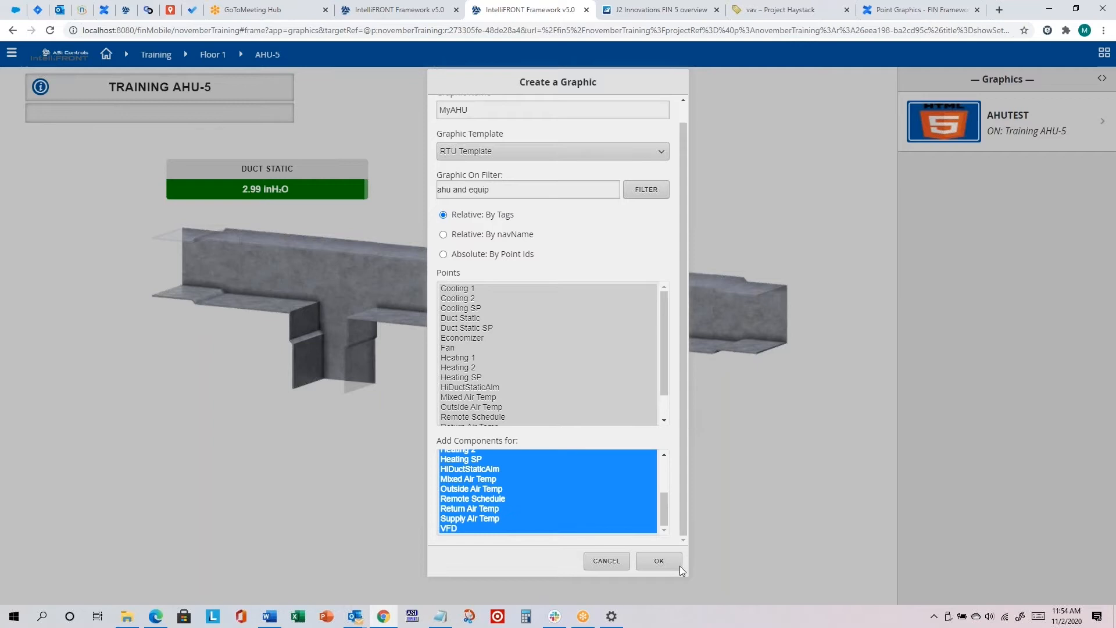
click(664, 566)
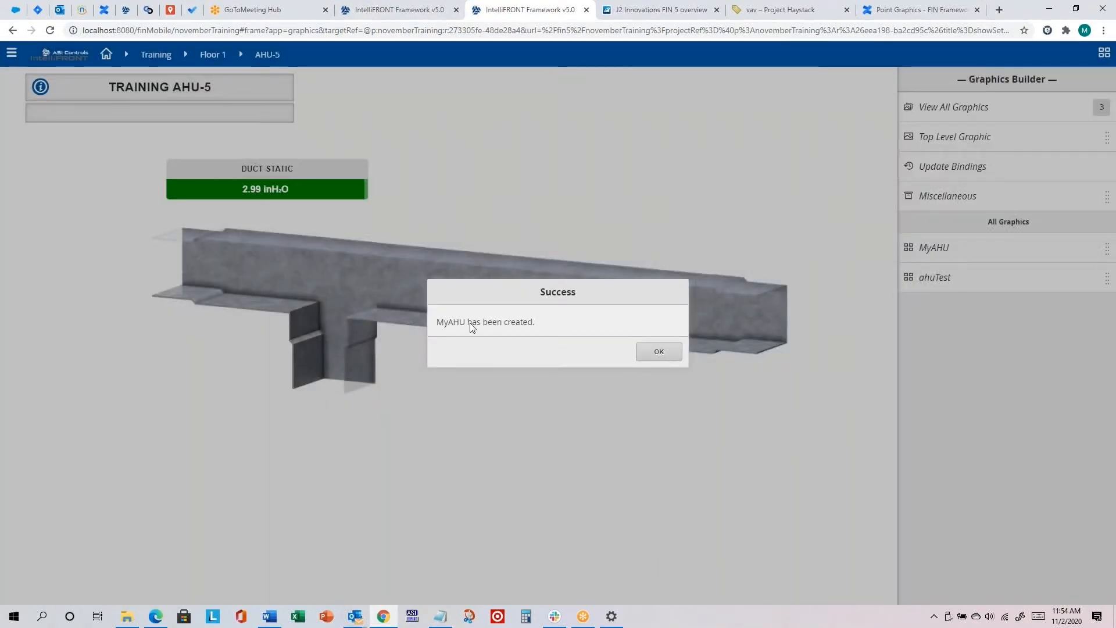
click(662, 351)
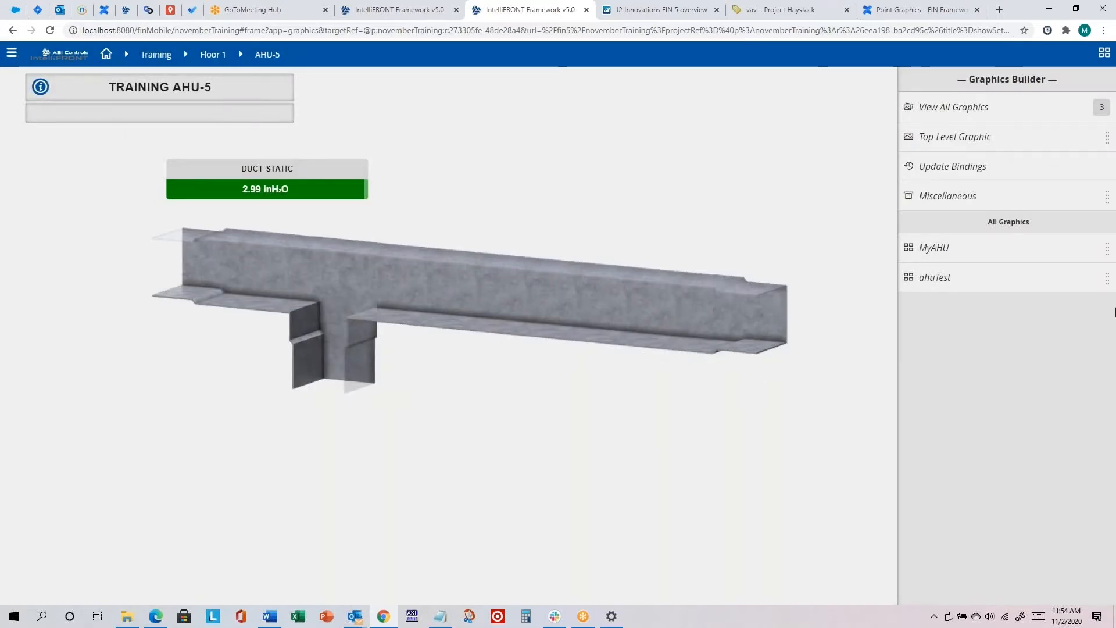
Step: Delete the ahuTest graphic from the list of all graphics and confirm the deletion
click(930, 281)
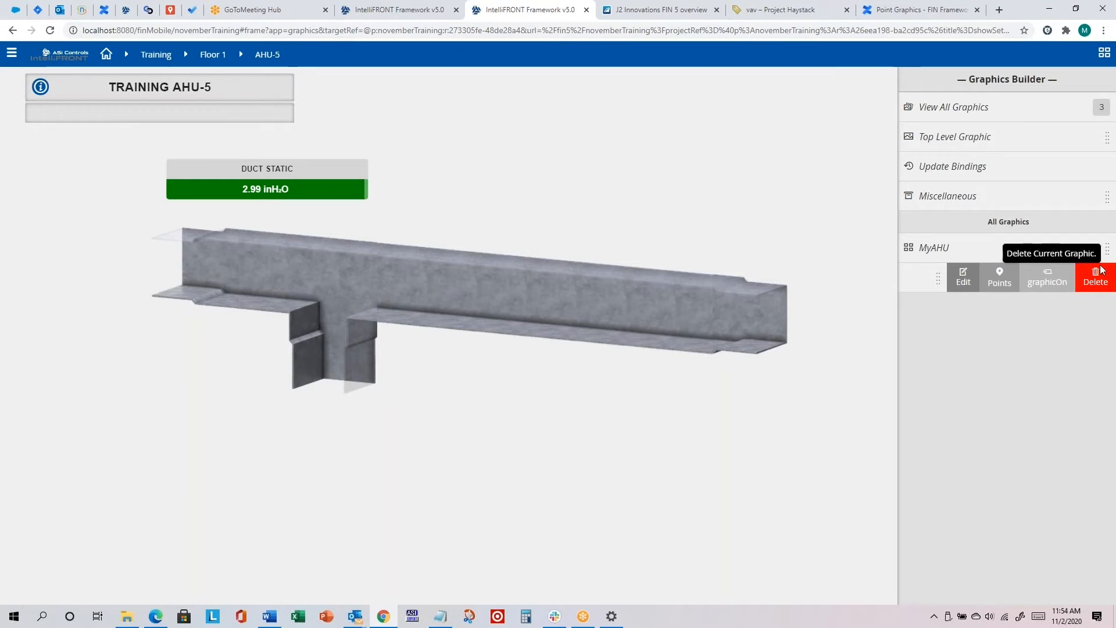
click(917, 286)
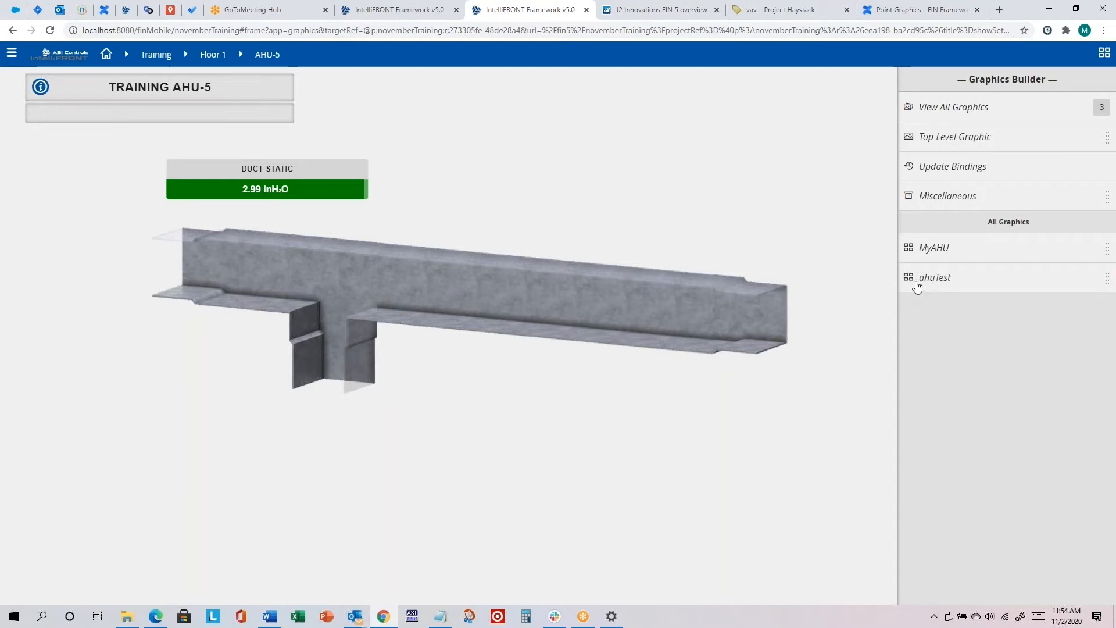
click(917, 286)
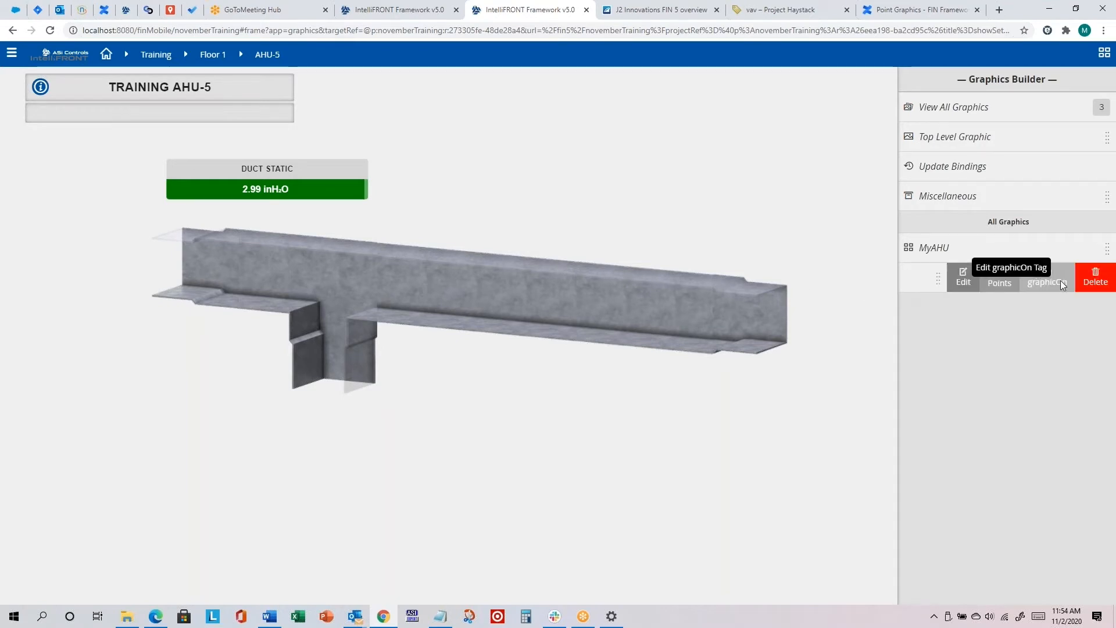
click(917, 283)
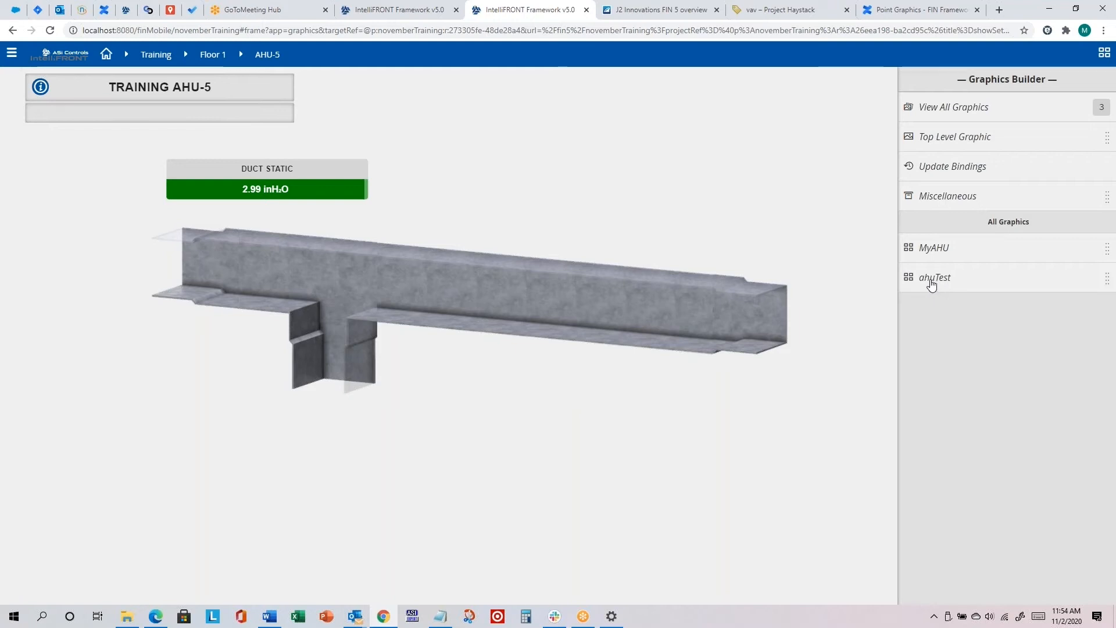
click(932, 286)
click(1097, 277)
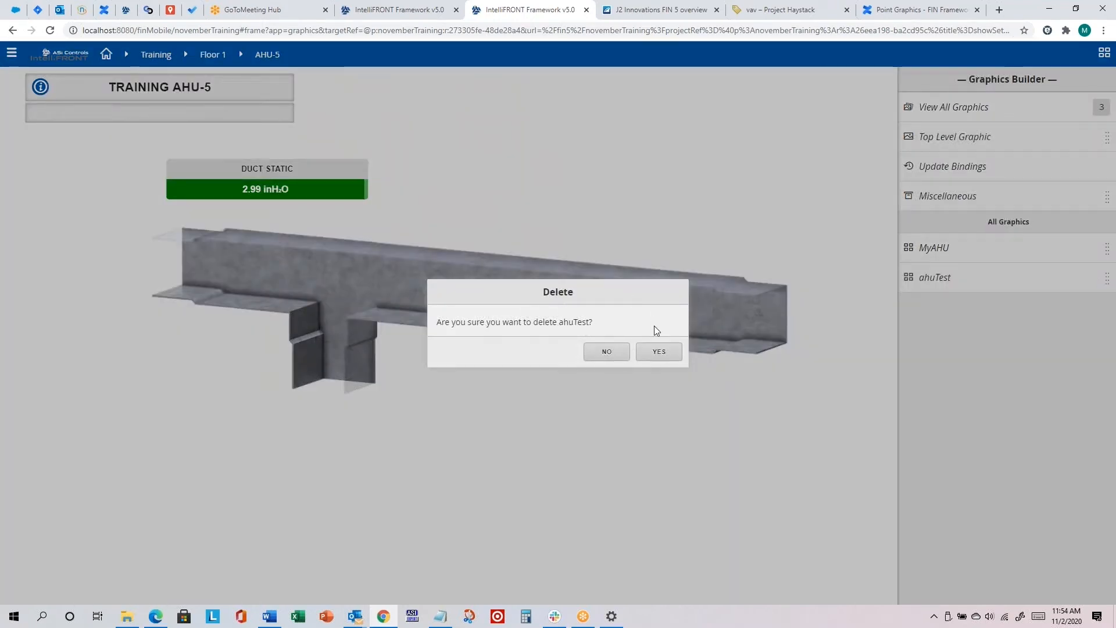
click(663, 353)
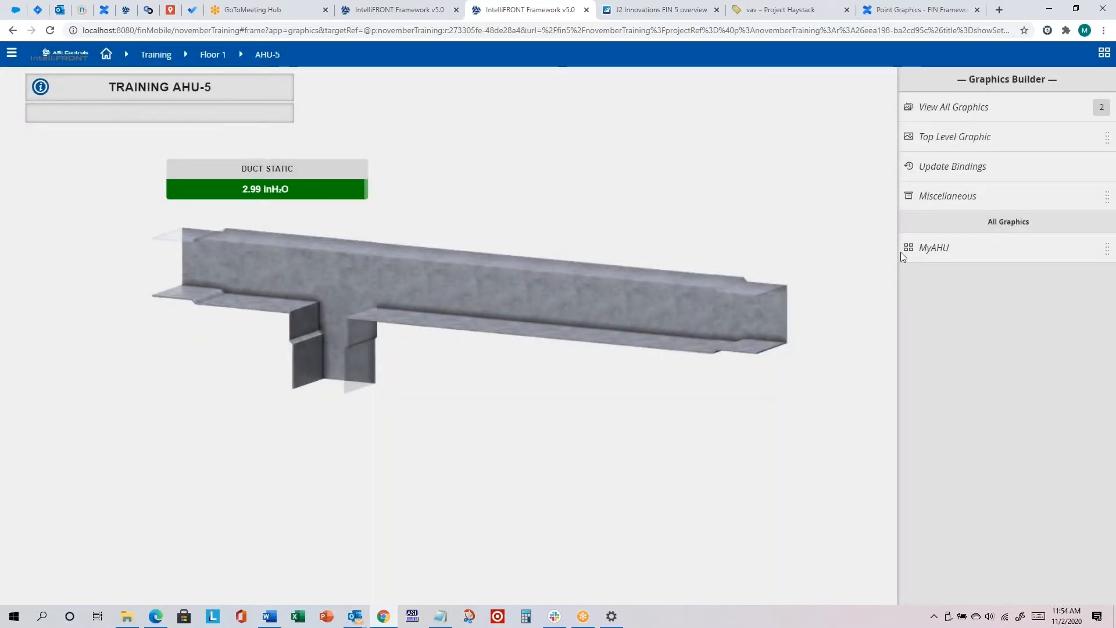
Step: Open the MyAHU graphic for editing in the builder
click(931, 254)
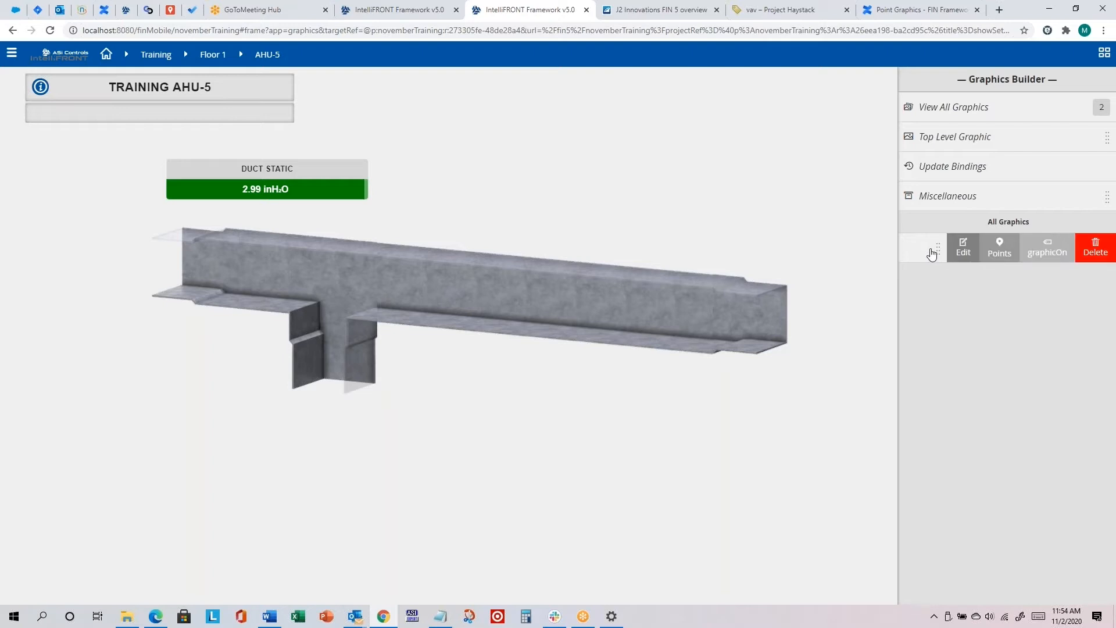
click(963, 246)
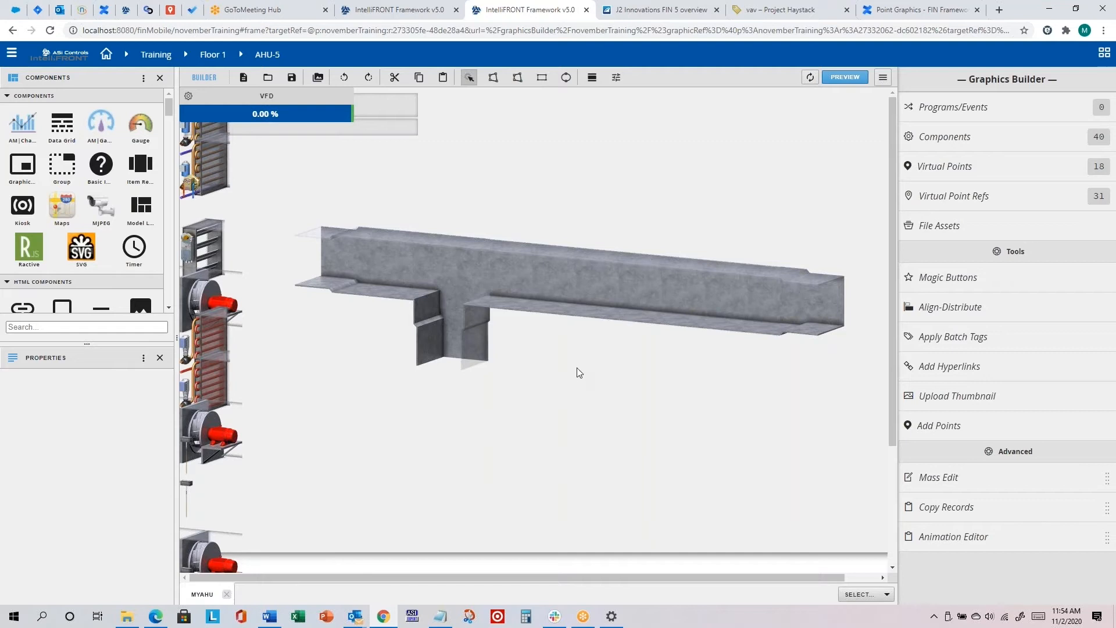
Step: Switch to the lab guide PDF and highlight instruction 7 about locking the duct image
key(alt+Tab)
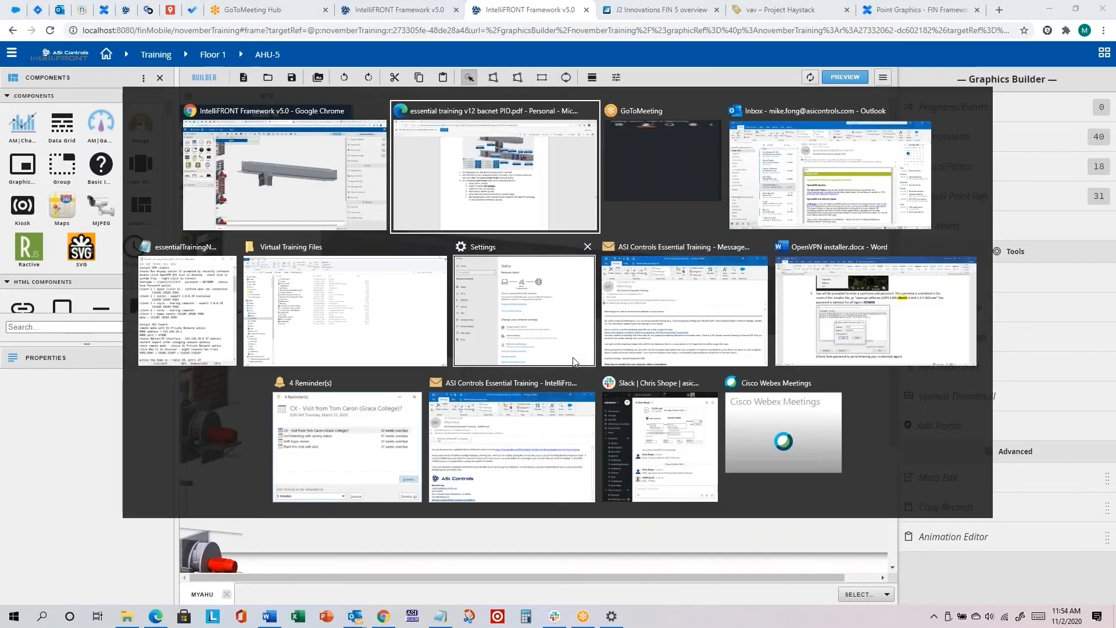
scroll(553, 342, down, 15)
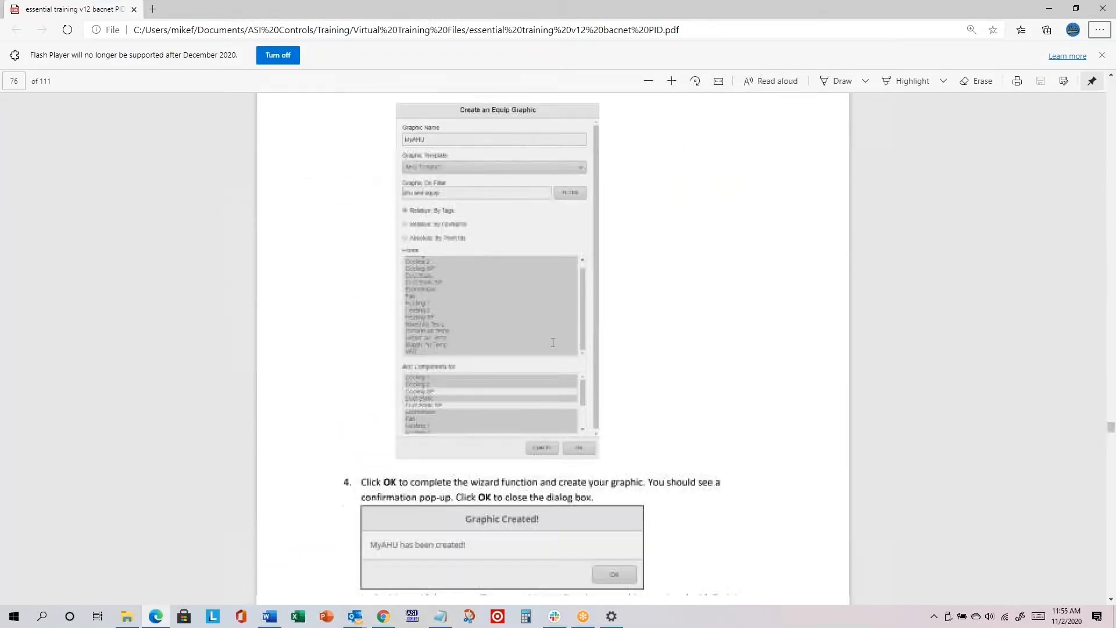
scroll(553, 343, down, 5)
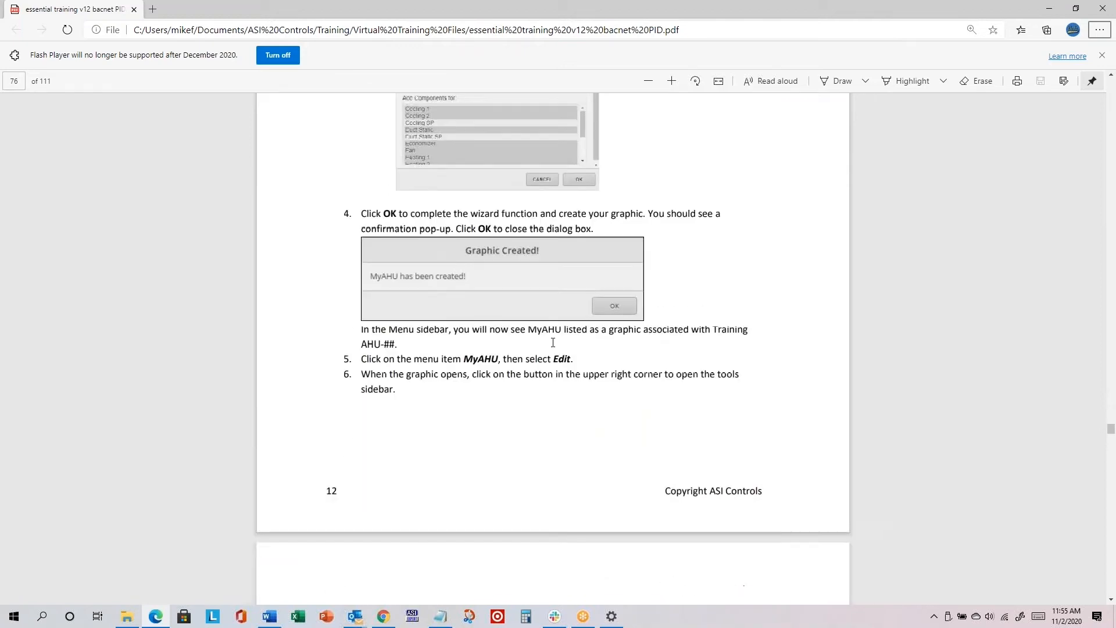
scroll(553, 342, down, 7)
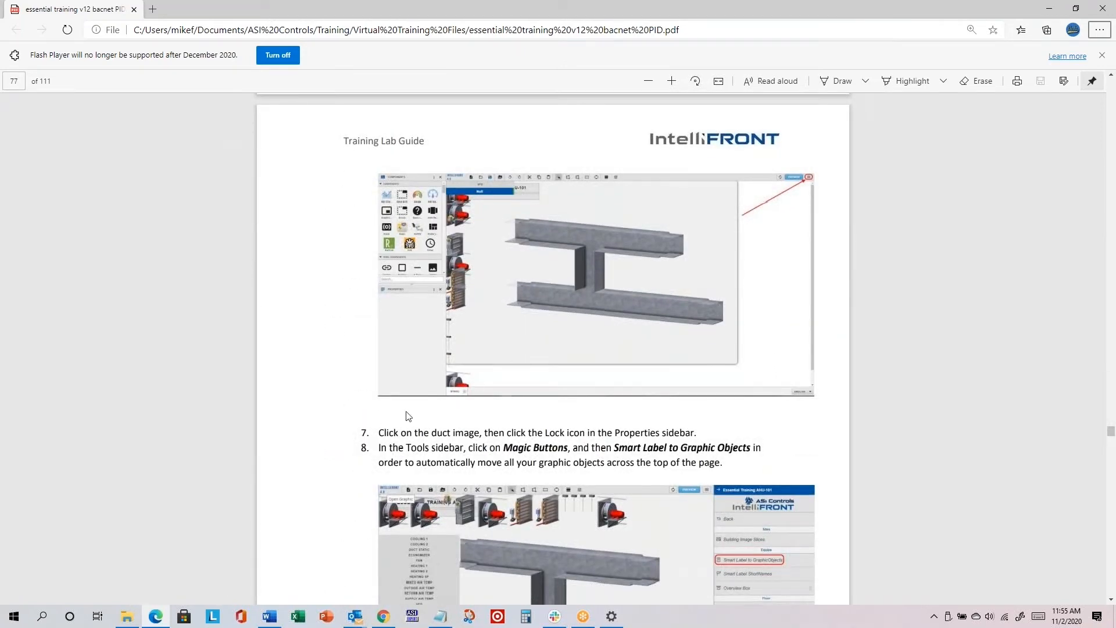
drag(381, 433, 700, 425)
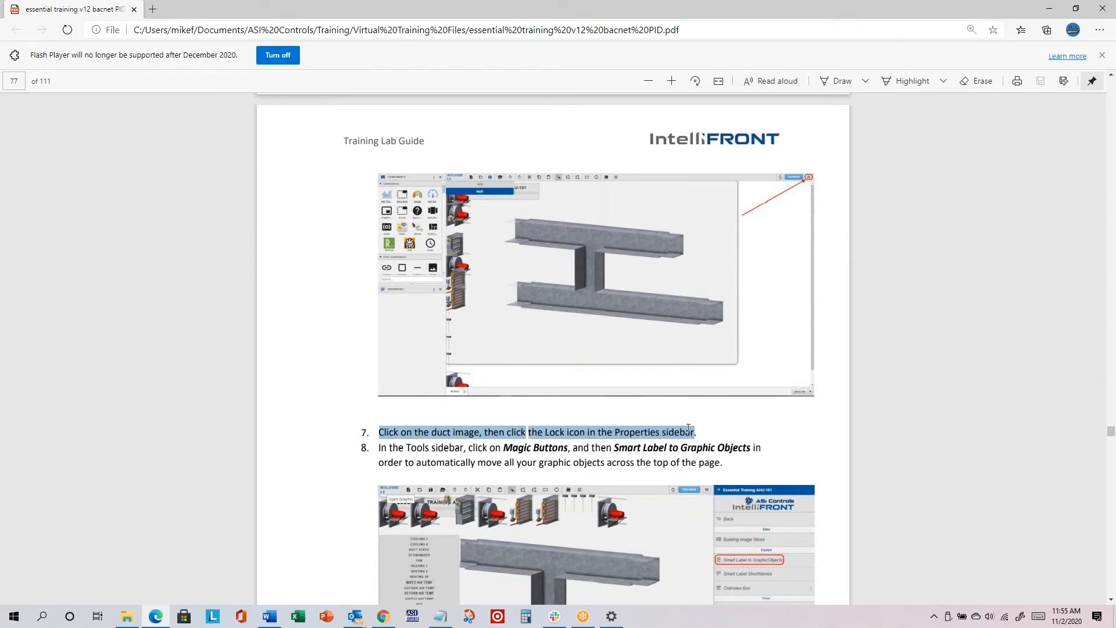
Step: Return to the graphics builder and lock the duct image group in the MyAHU graphic
key(alt)
key(alt+Tab)
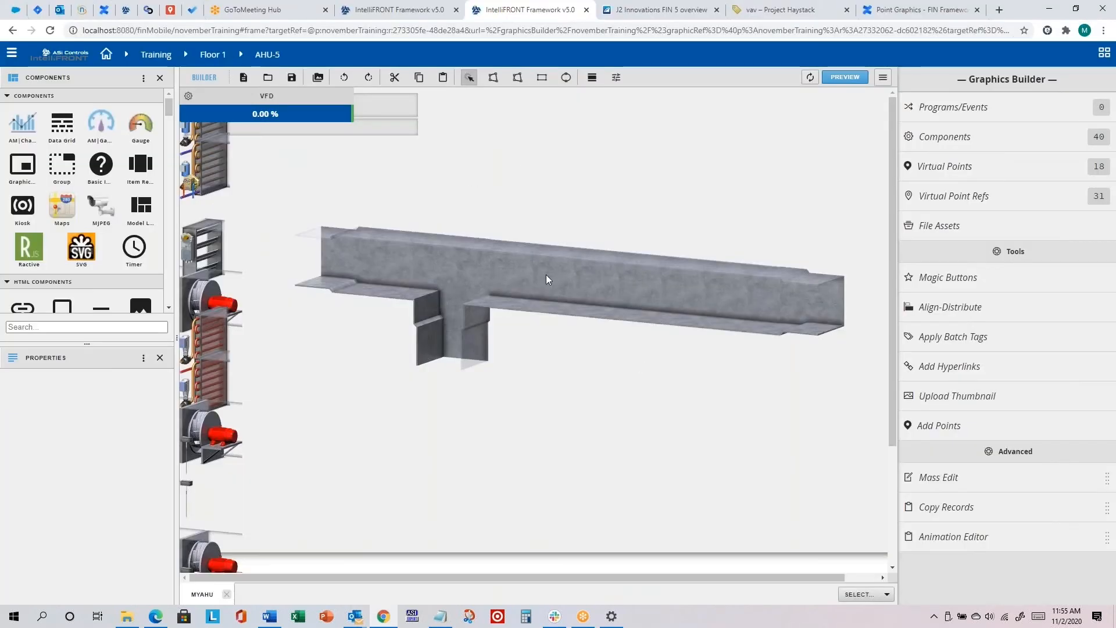
click(546, 275)
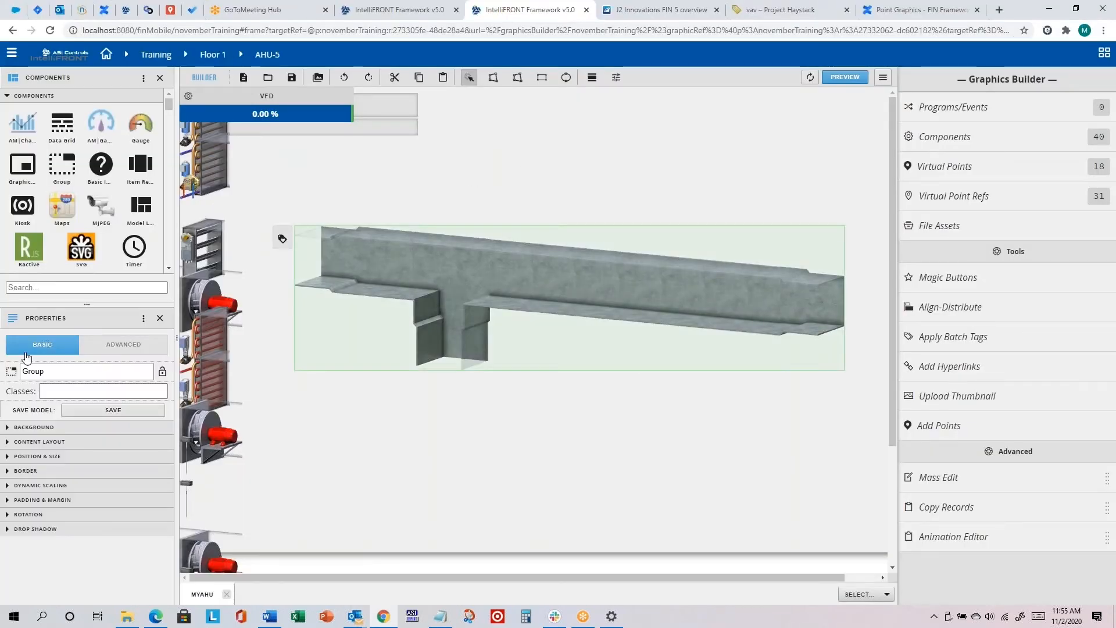
click(164, 373)
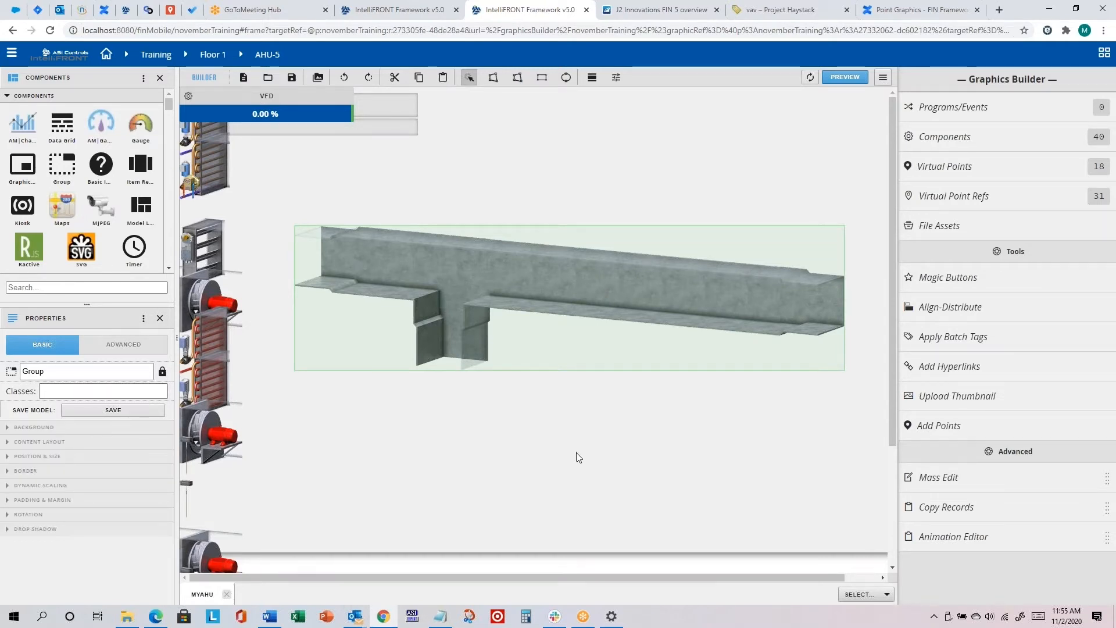
Step: Check instruction 8 in the lab guide, then apply Smart Label to GraphicObjects to line up the graphic objects above the duct
key(alt+Tab)
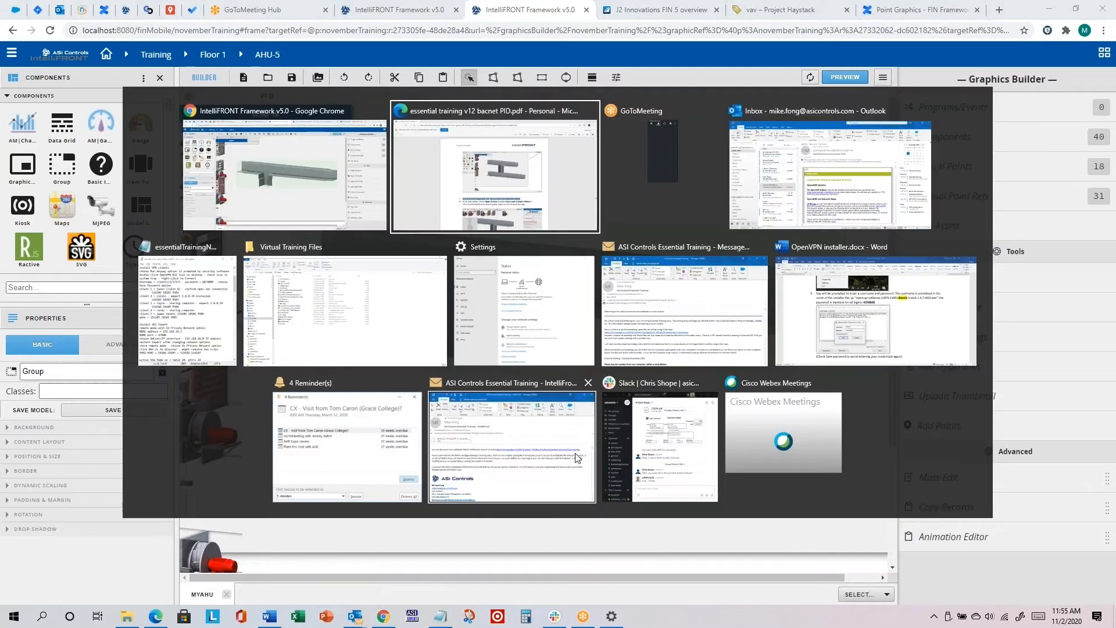
scroll(565, 300, down, 5)
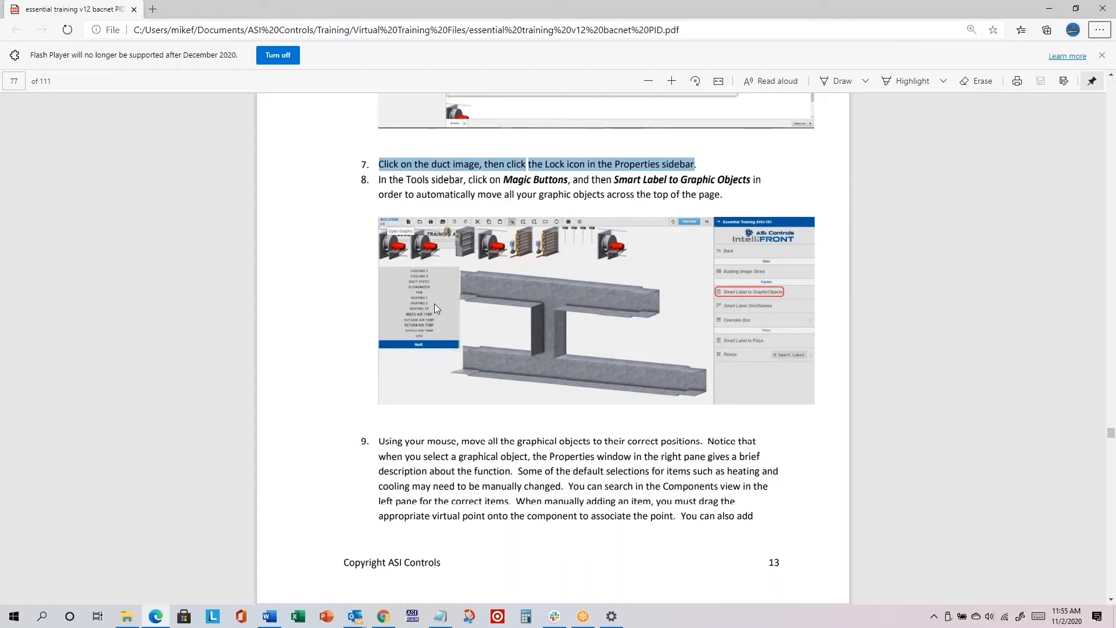
key(alt+Tab)
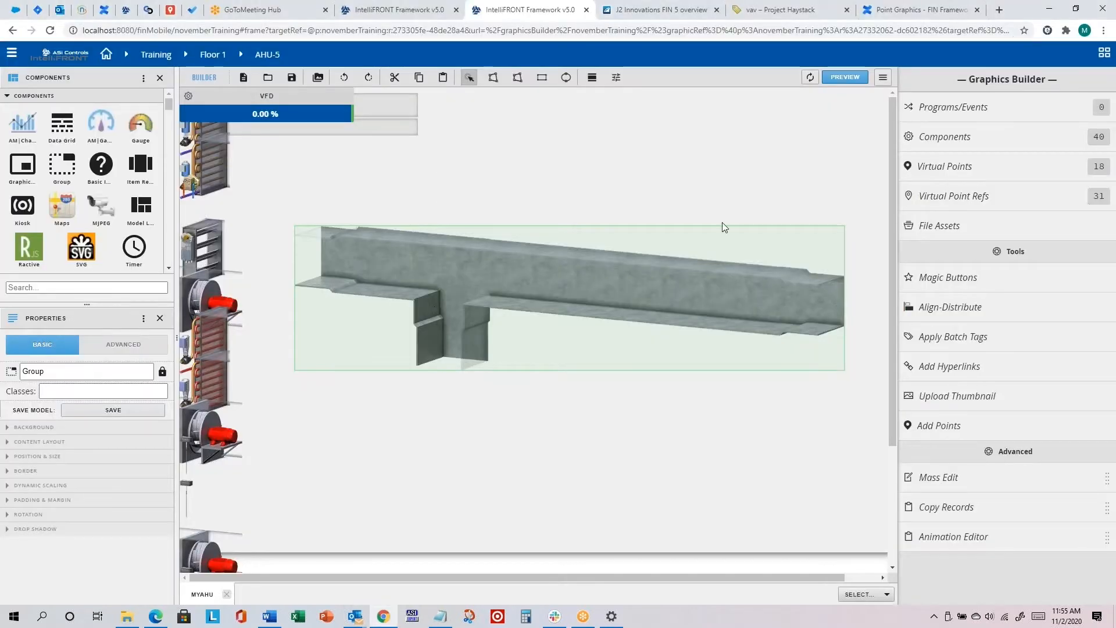
click(974, 283)
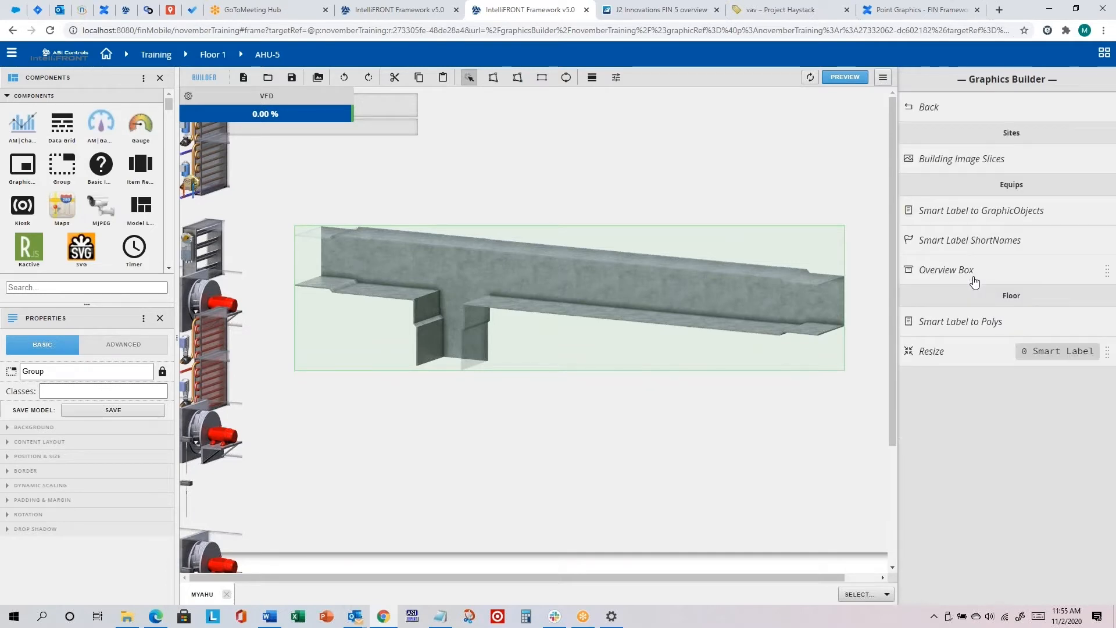
click(1040, 212)
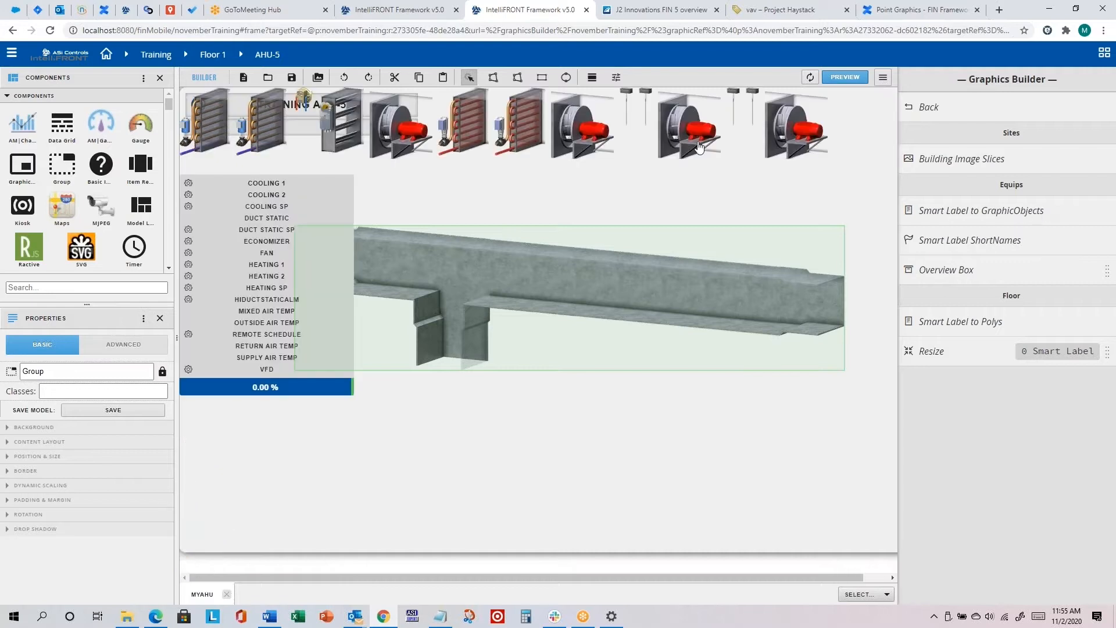
click(706, 442)
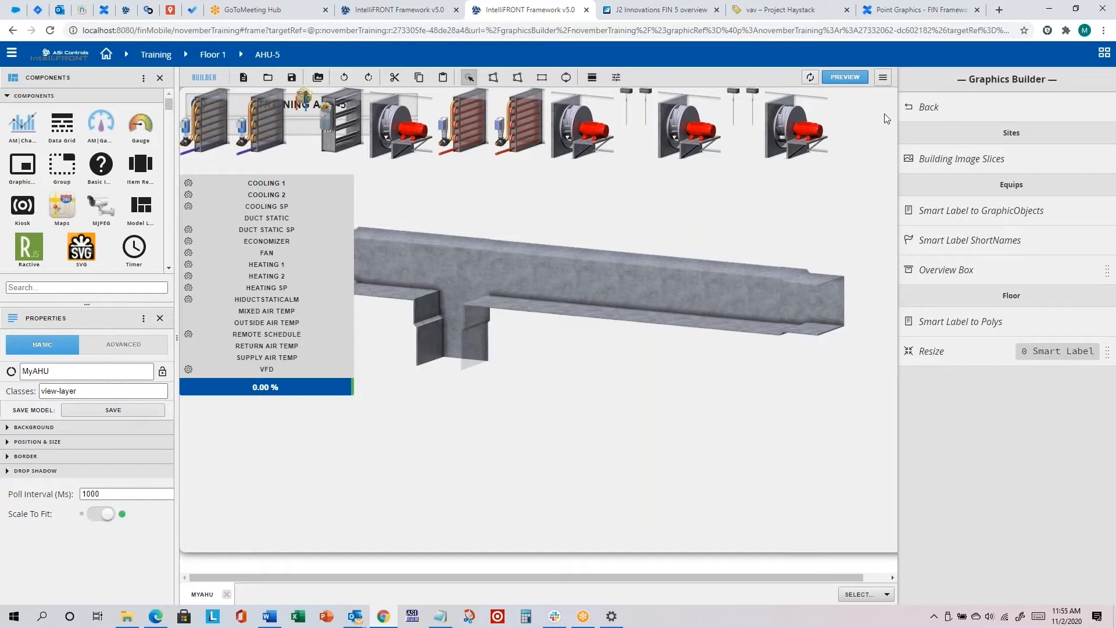
Step: Delete the VFD fan model and place the Supply Air Temp sensor on the upper edge of the duct's right end
click(797, 125)
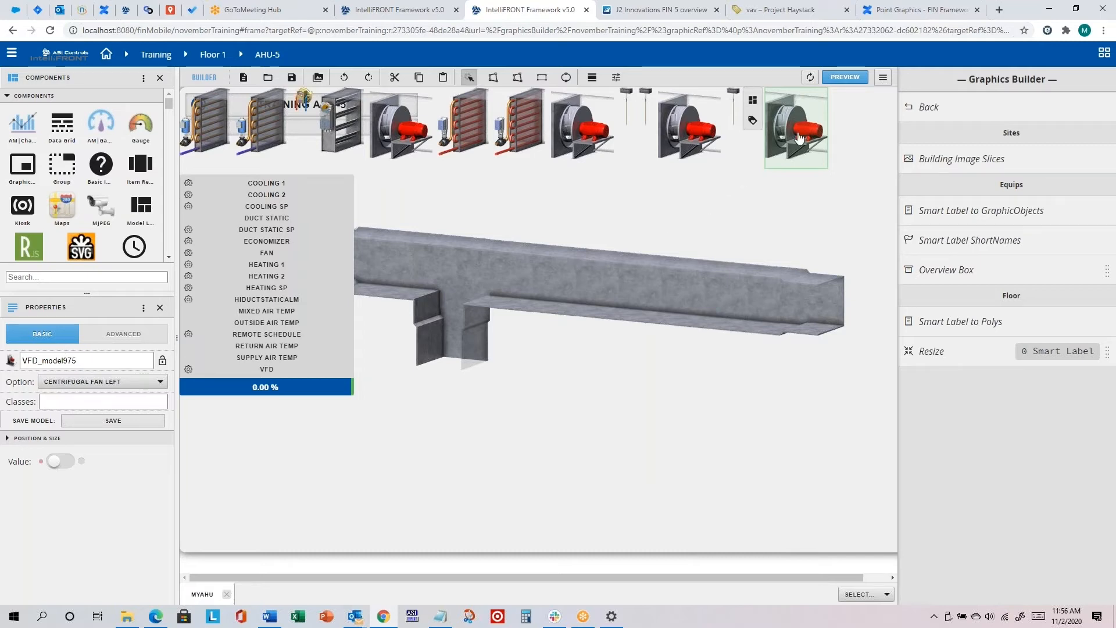
key(Delete)
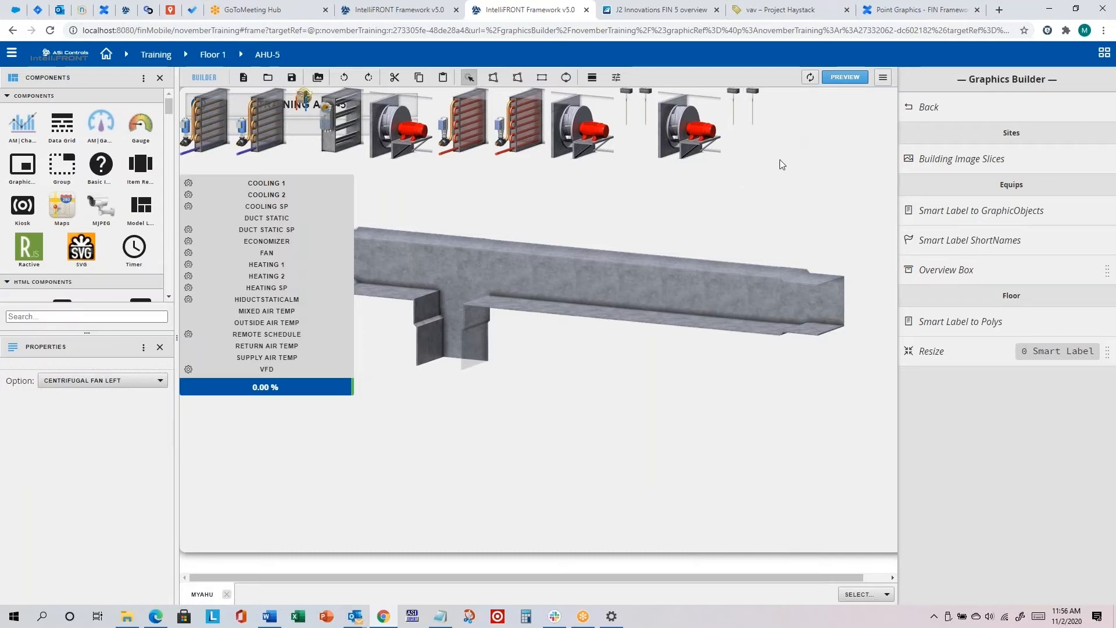
click(752, 92)
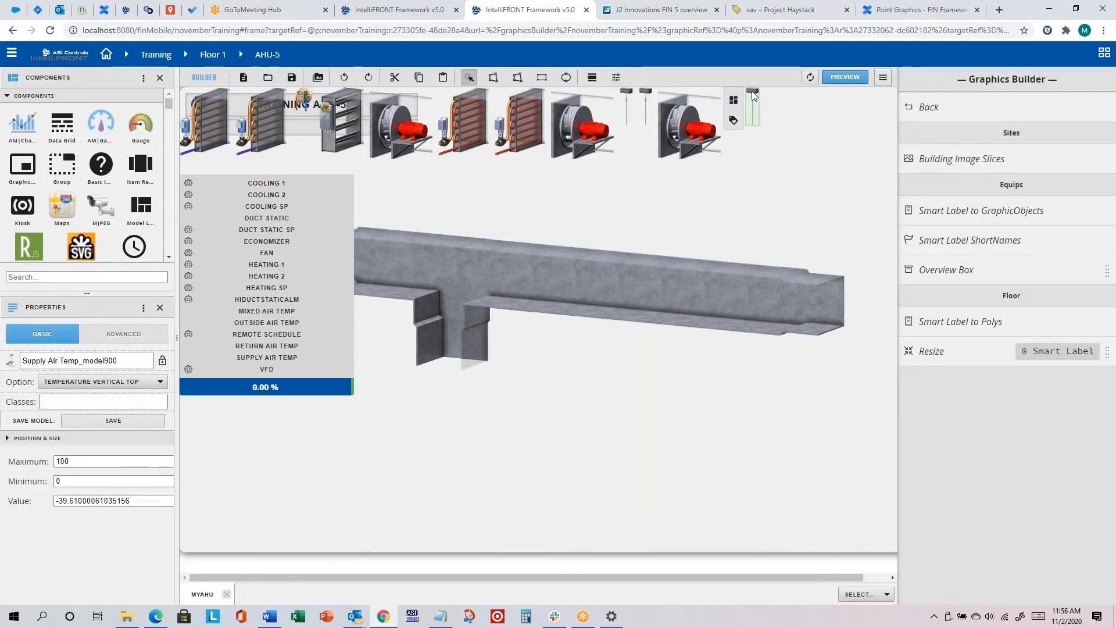
drag(752, 94, 807, 254)
click(807, 253)
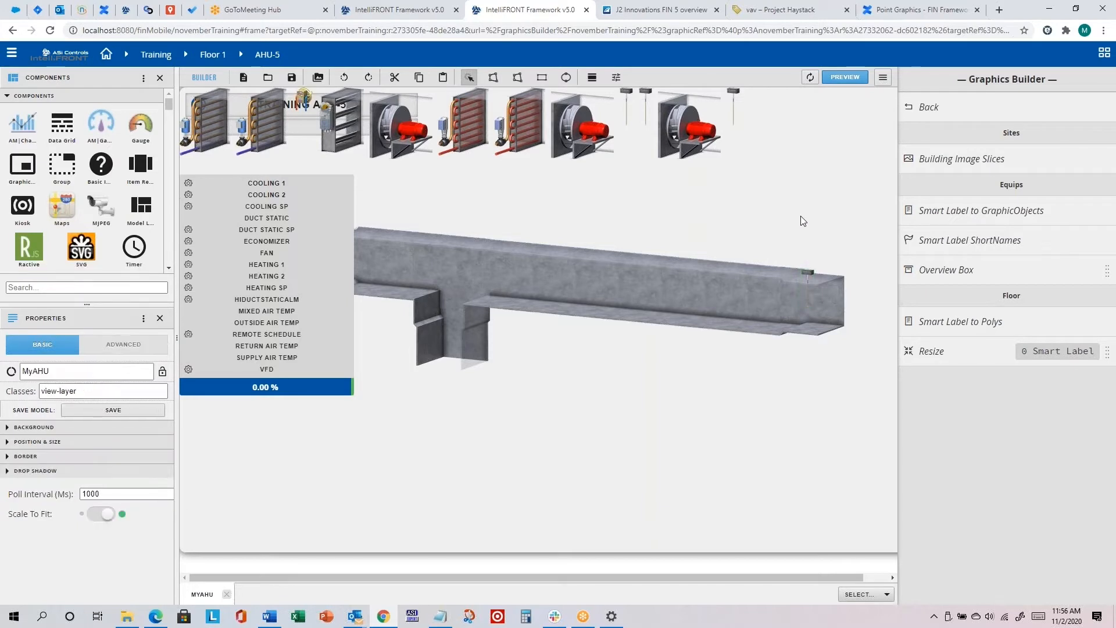
Step: Move the Return Air Temp sensor from the object row to just right of the duct's lower branch
click(734, 91)
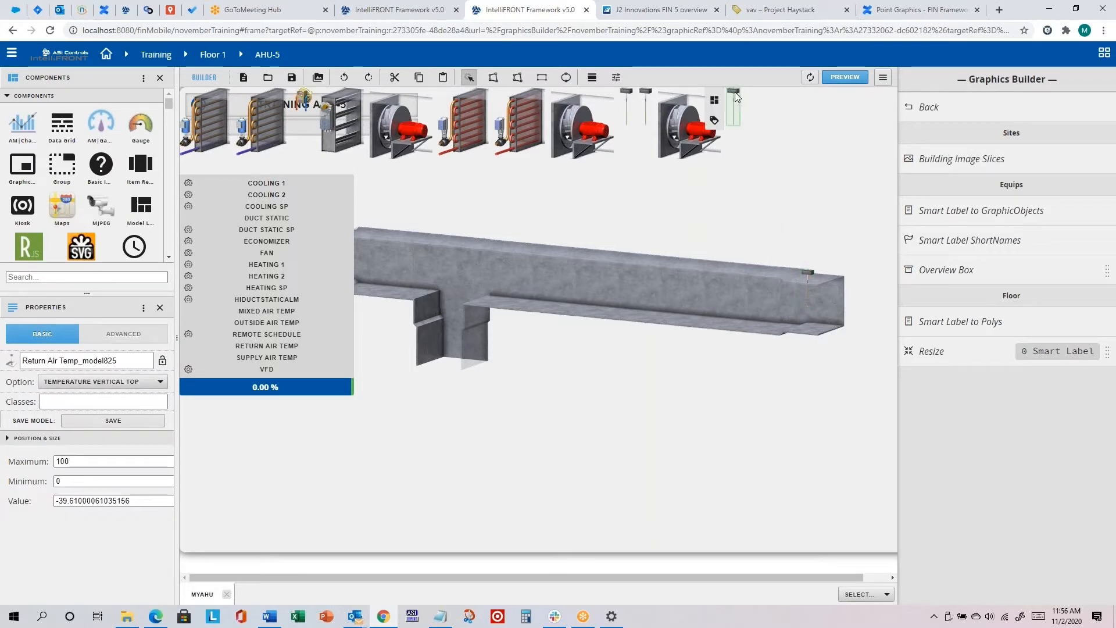
drag(735, 93, 699, 164)
drag(573, 342, 447, 348)
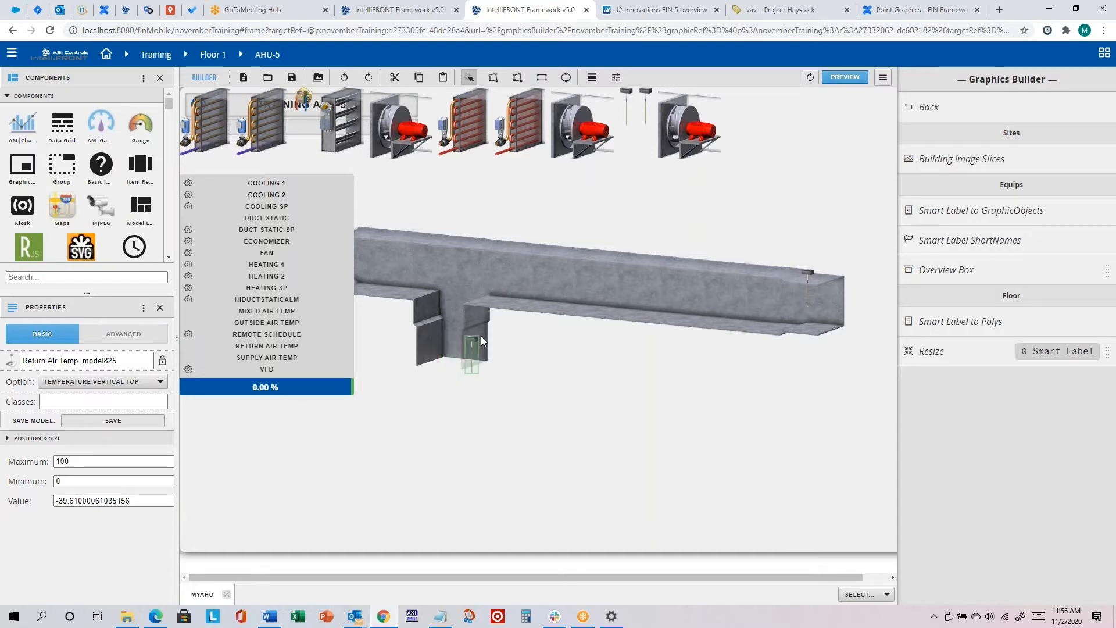
drag(481, 341, 519, 340)
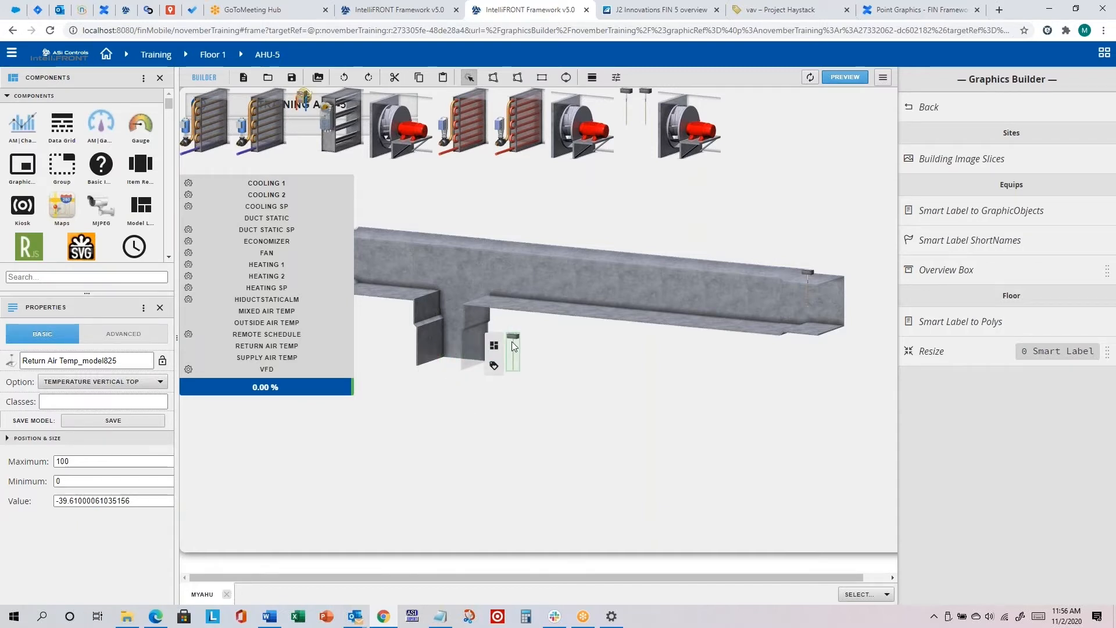
Step: Set the Return Air Temp sensor's option to Temperature Horizontal and place it inside the duct's lower branch
click(80, 385)
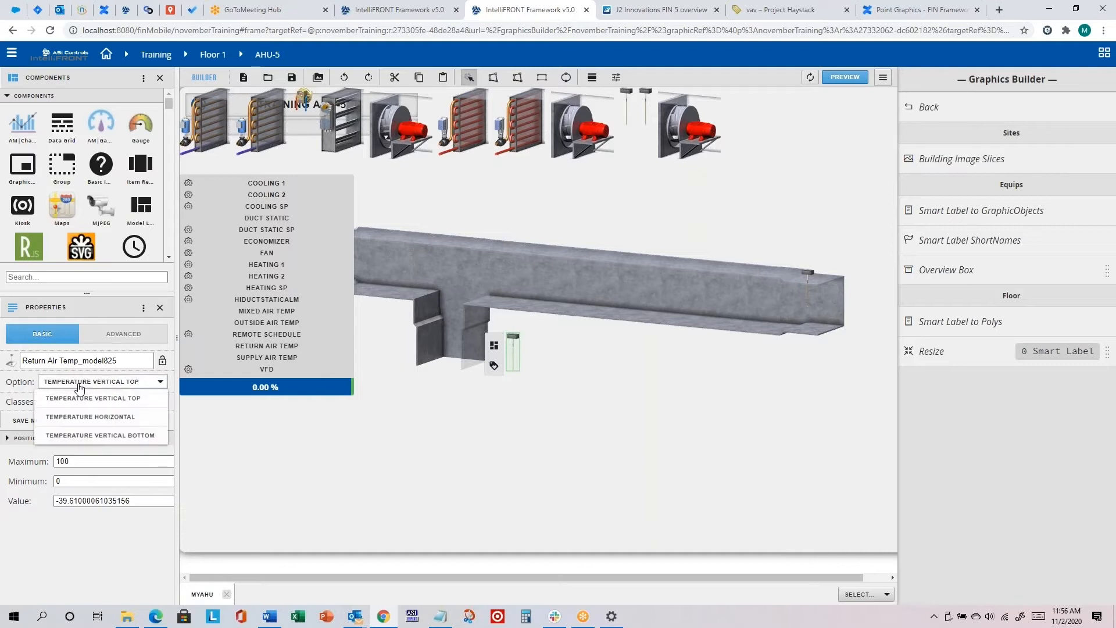
click(100, 417)
click(562, 410)
drag(535, 345, 474, 346)
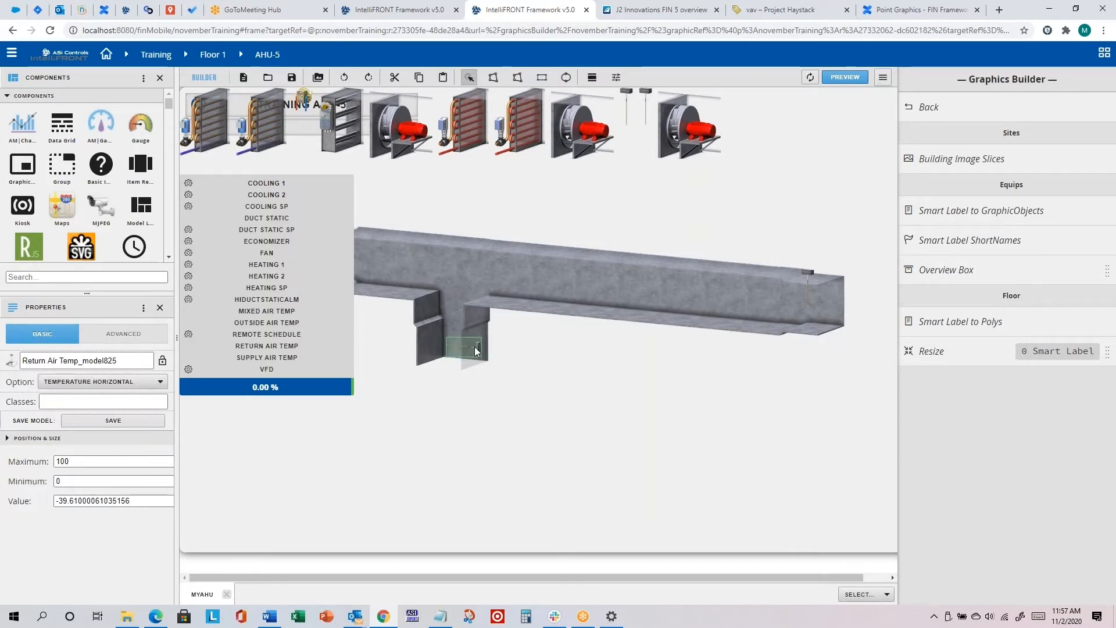
click(552, 356)
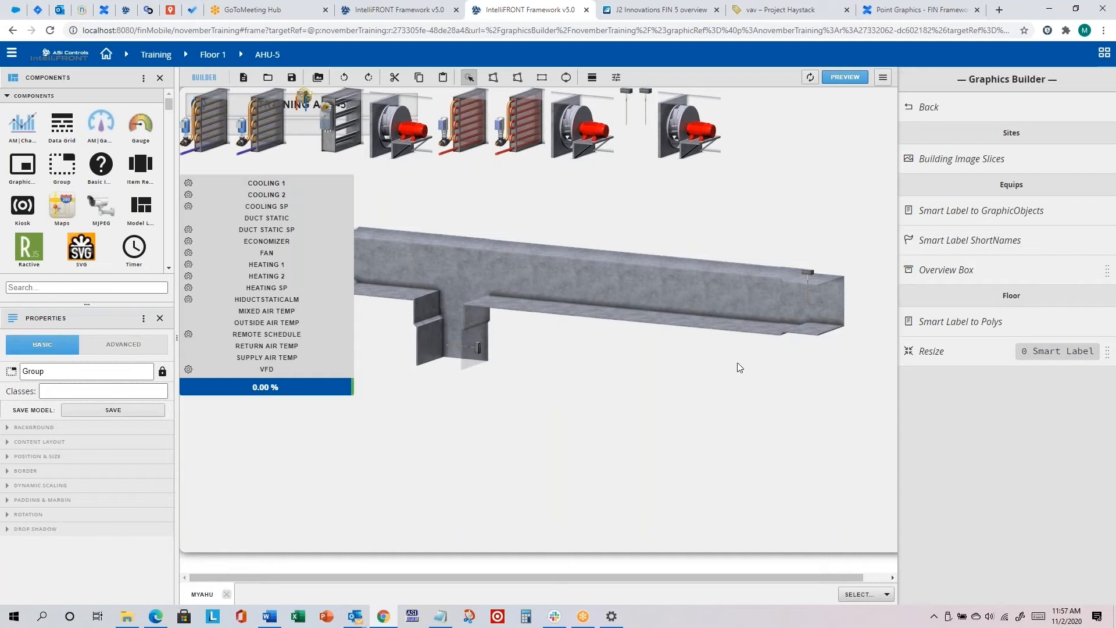
Step: Delete the Remote Schedule fan model and place the Outside Air Temp sensor on the duct's upper edge beside the point label list
click(701, 139)
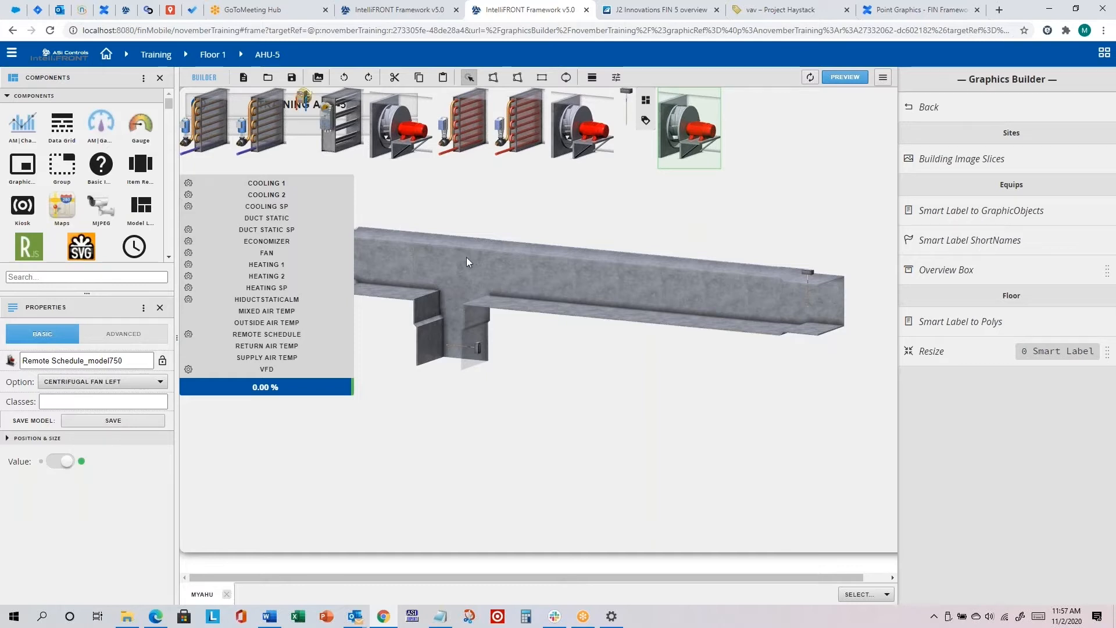
key(Delete)
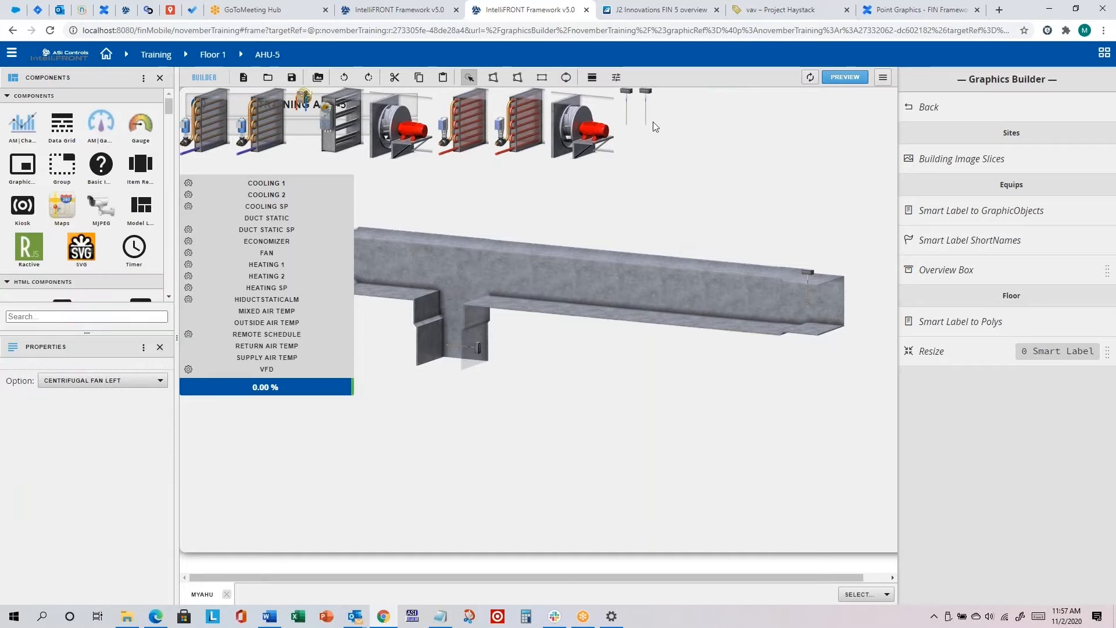
click(649, 95)
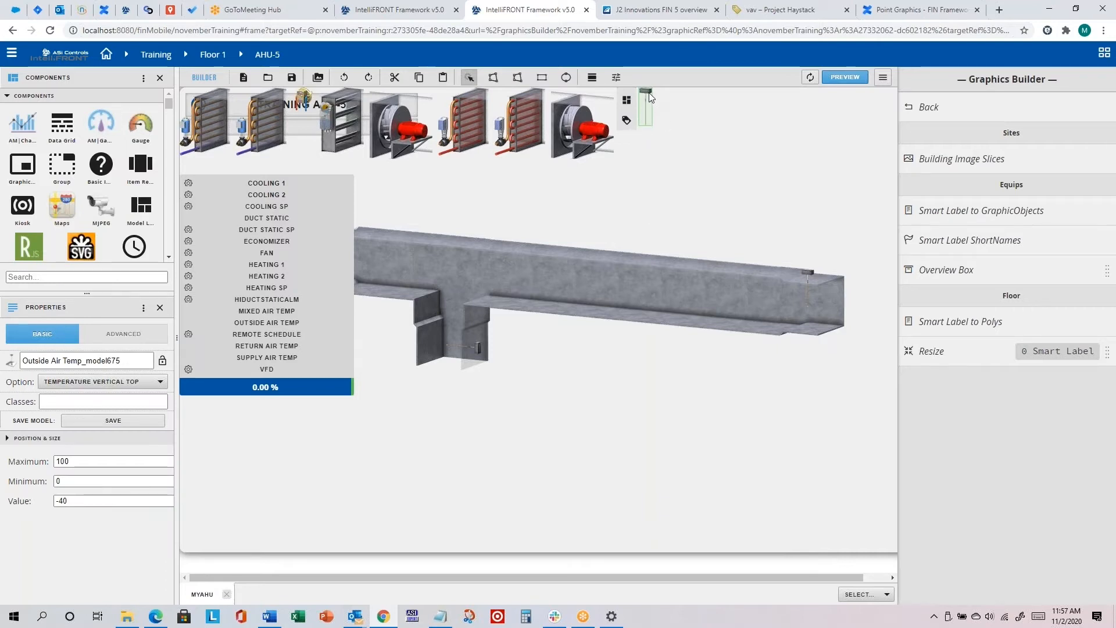
drag(646, 89, 459, 239)
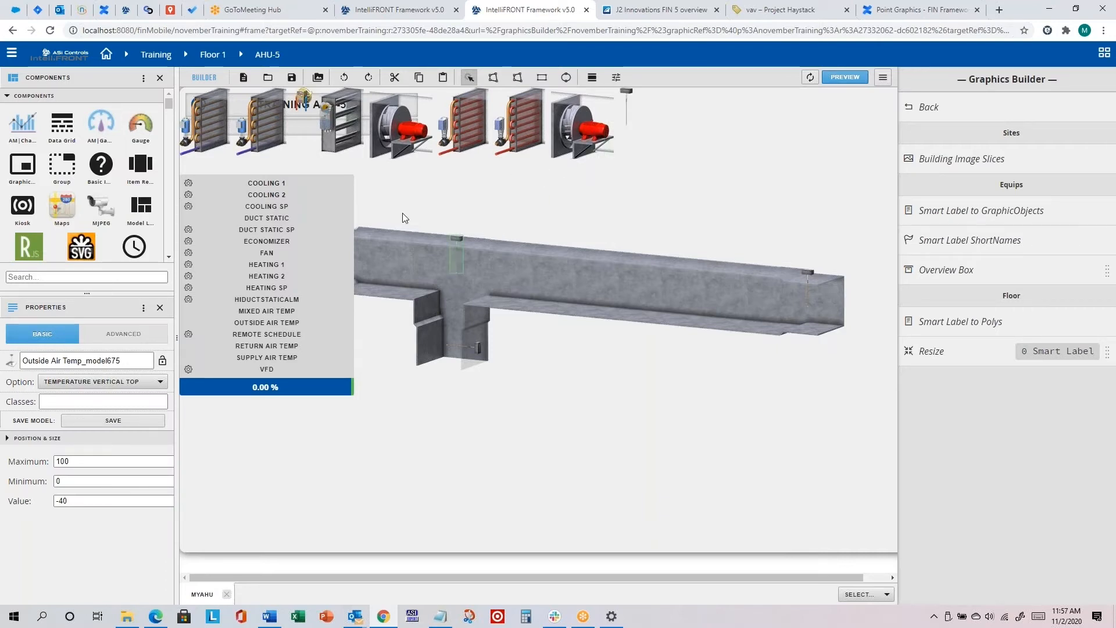
drag(403, 214, 370, 214)
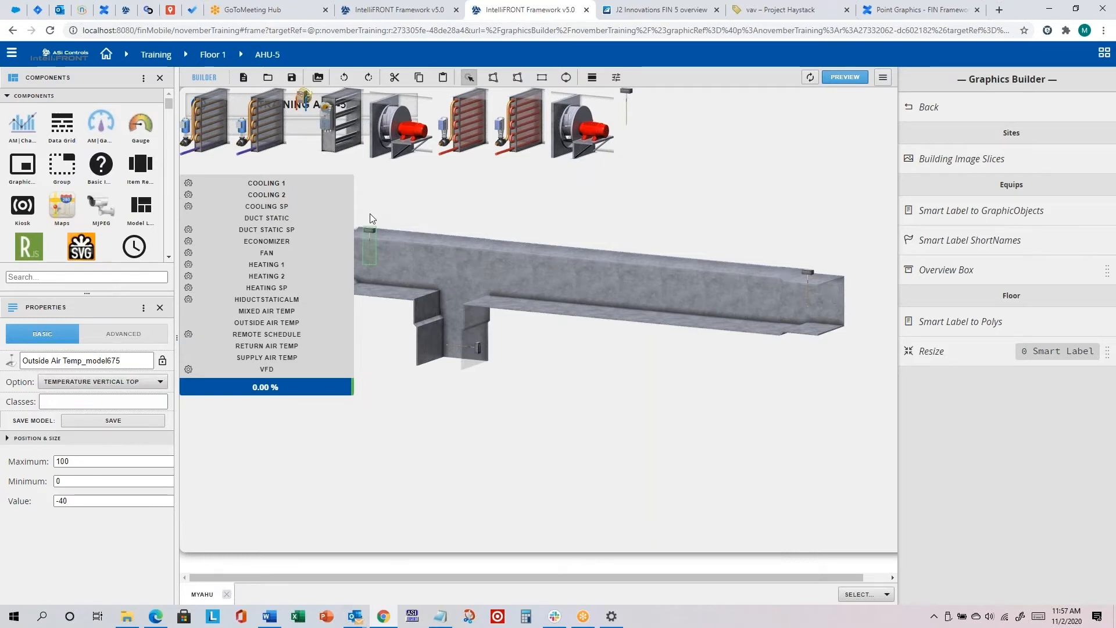
click(334, 186)
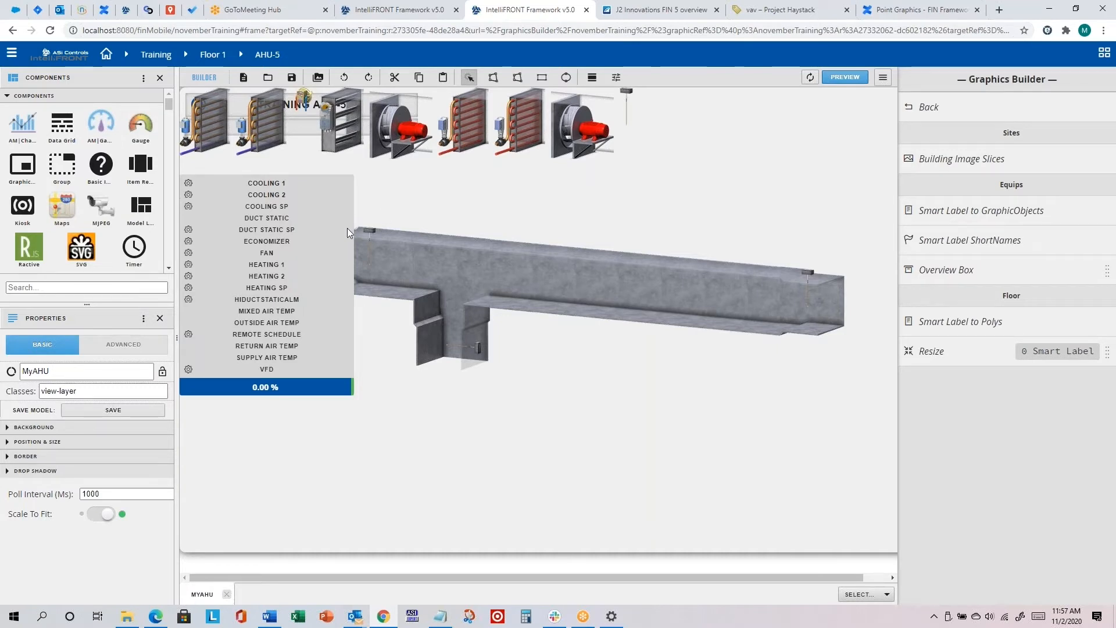
Step: Place the Mixed Air Temp sensor on the duct's upper edge, just right of the lower branch
click(627, 93)
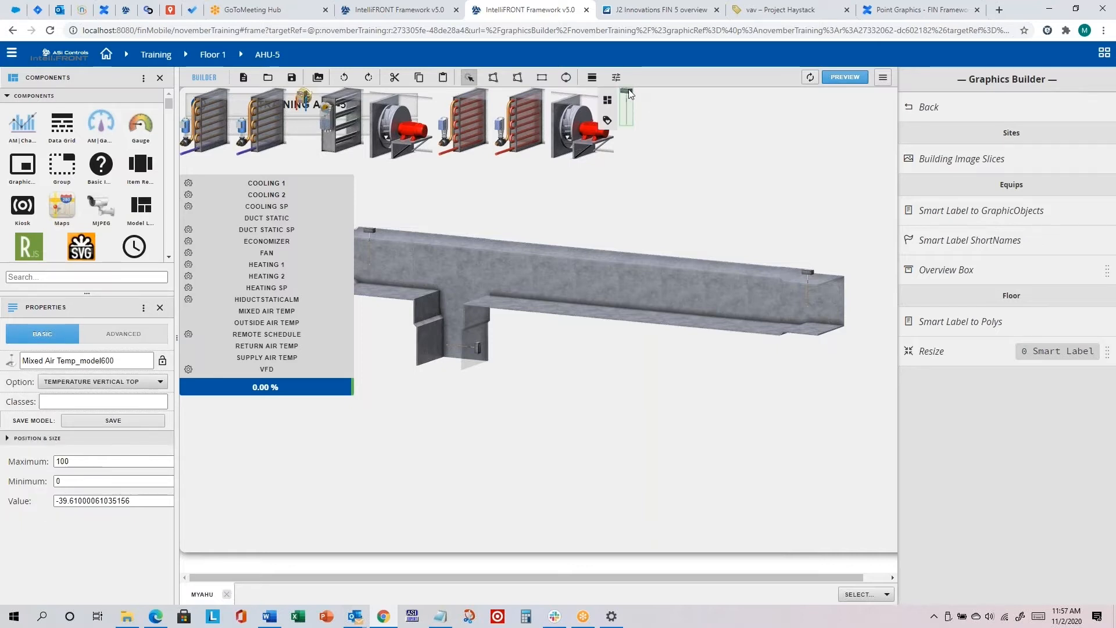
drag(630, 89, 519, 227)
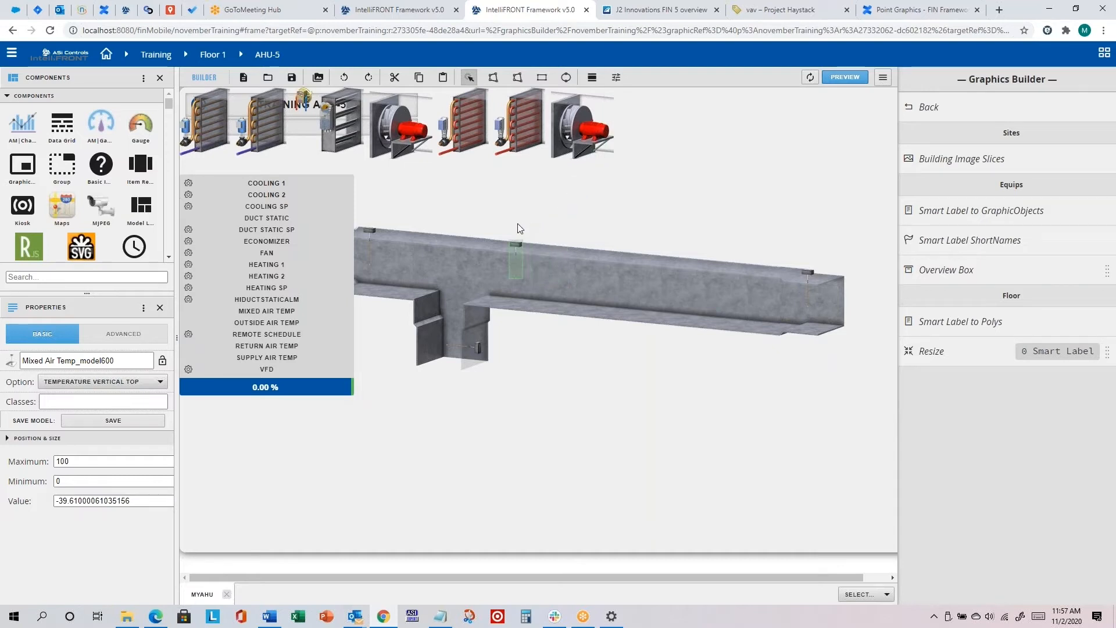
click(521, 228)
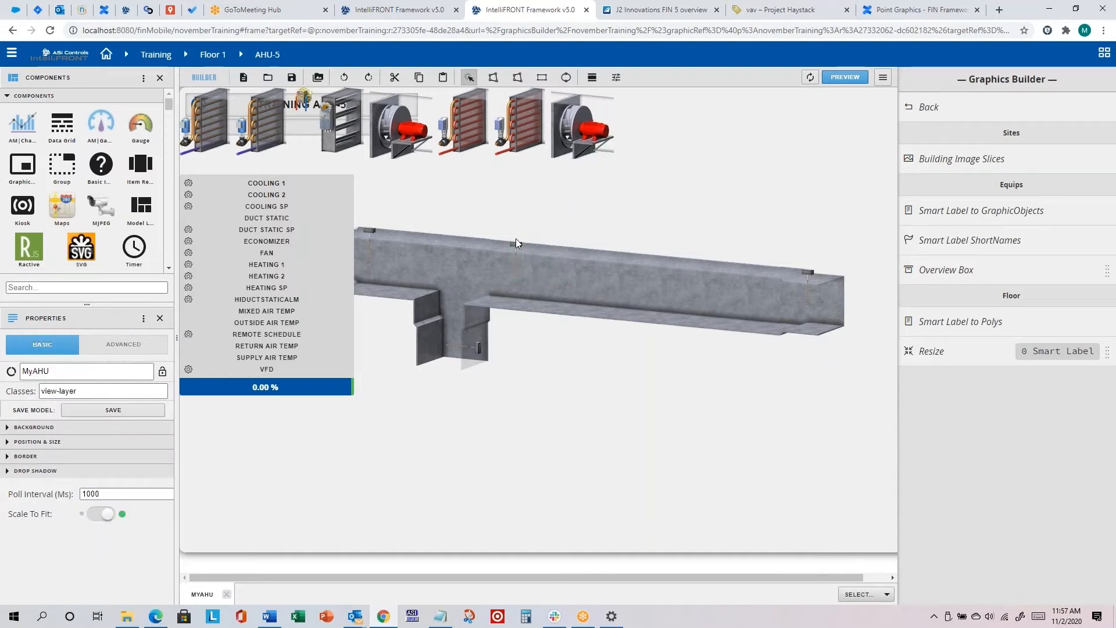
Step: Try the Temperature Vertical Bottom option on the Mixed Air Temp sensor, then restore Temperature Vertical Top
click(517, 242)
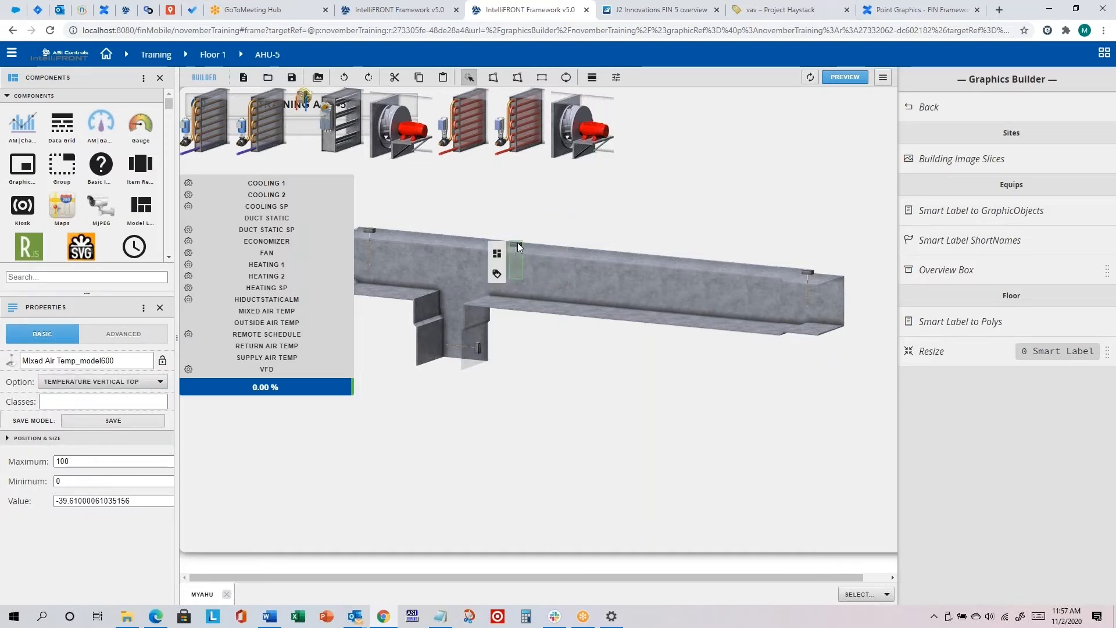
click(101, 381)
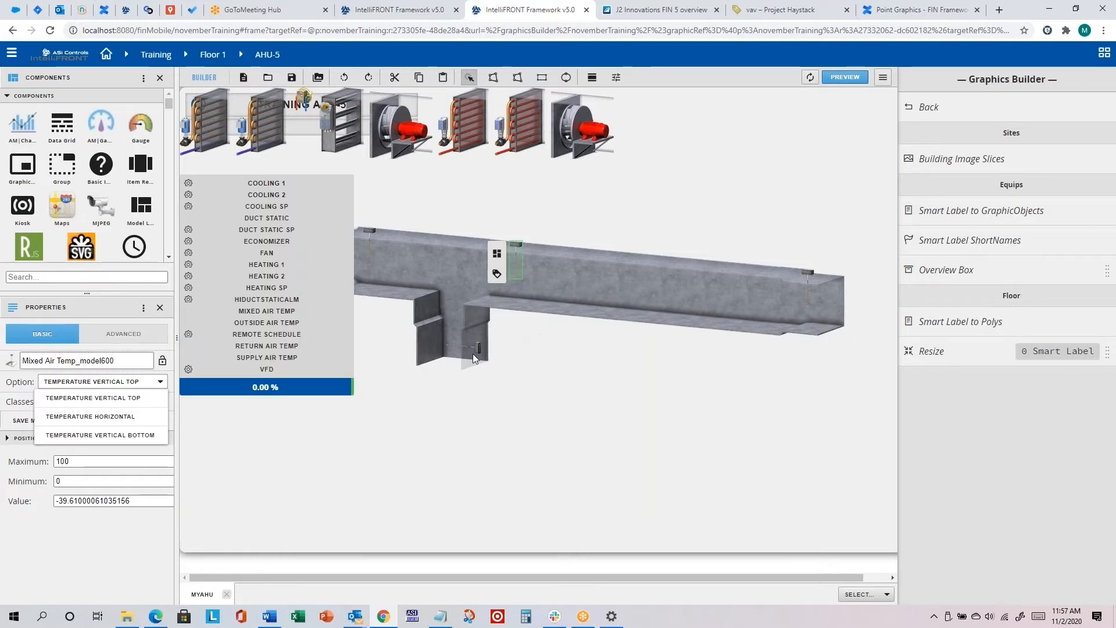
click(120, 434)
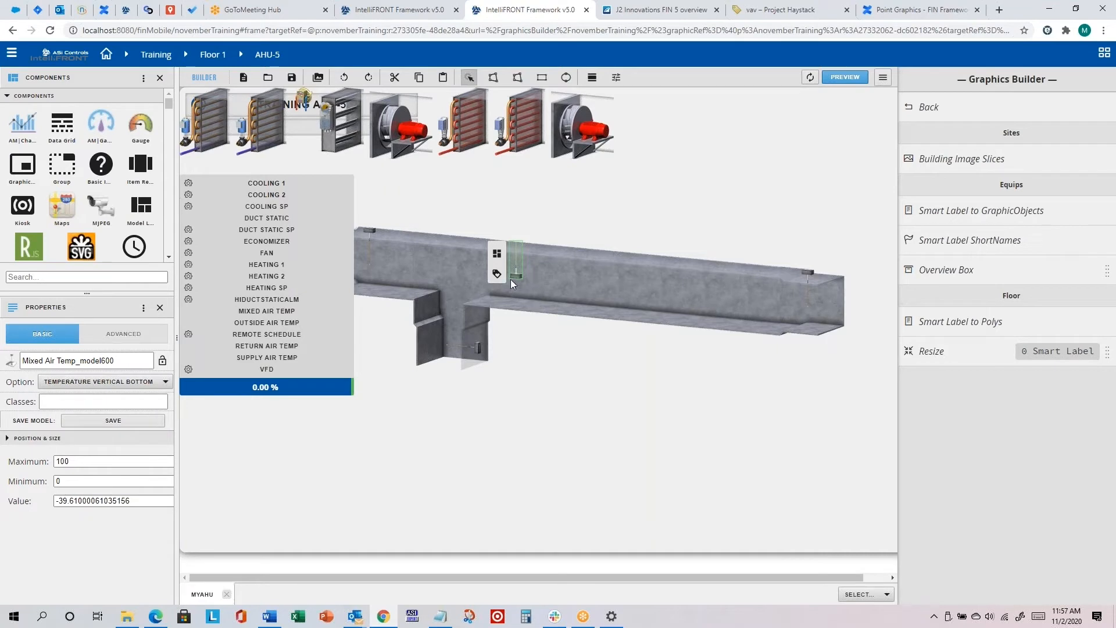
click(104, 381)
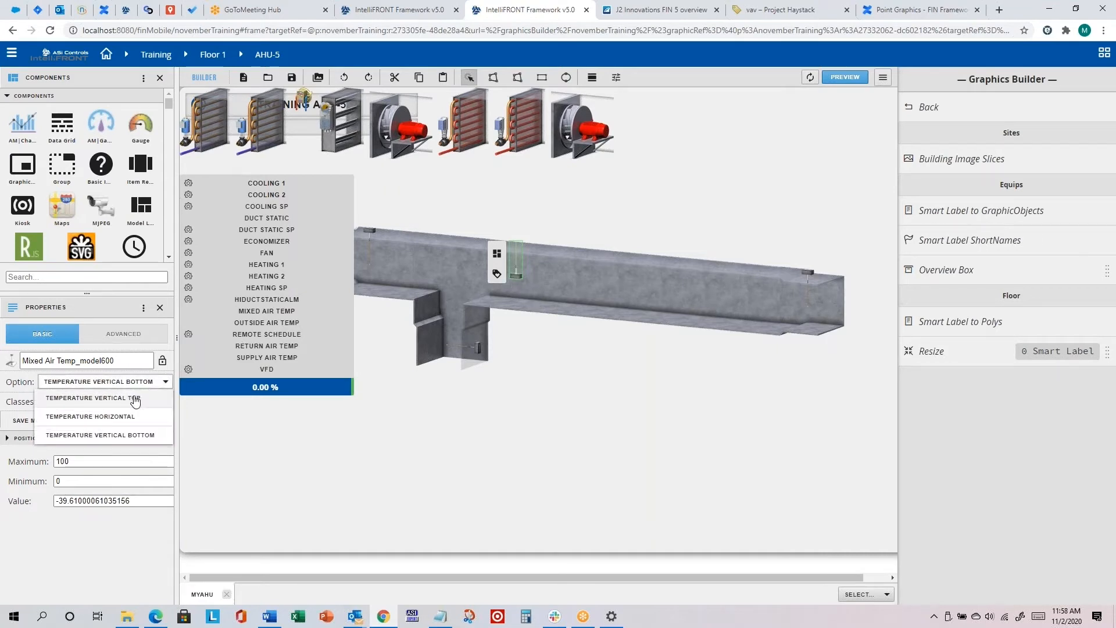
click(128, 400)
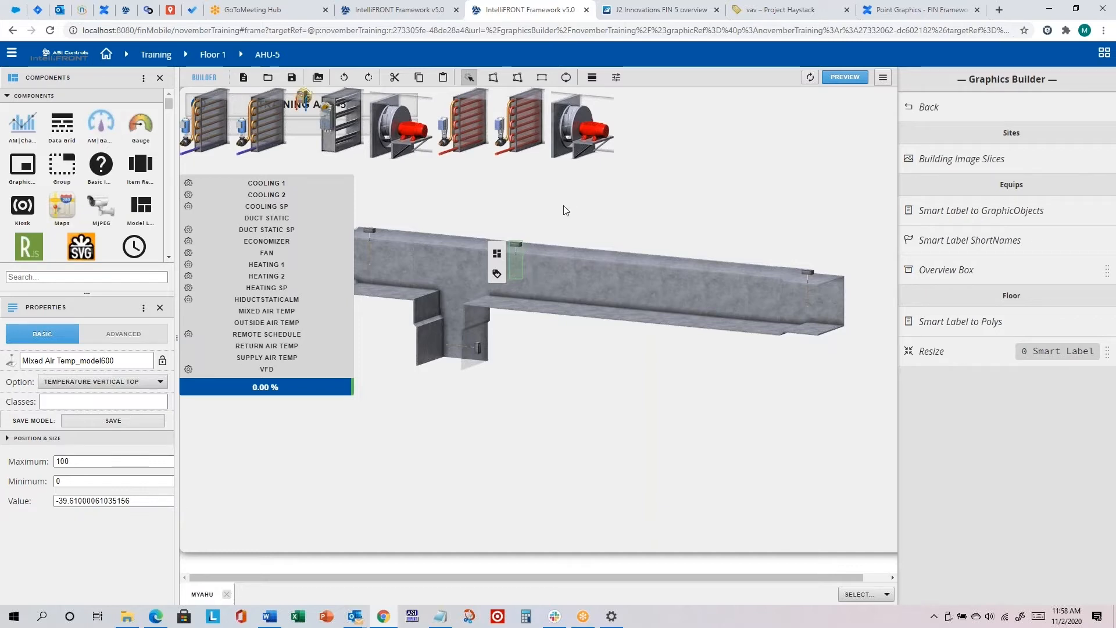
Step: Replace the Mixed Air Temp sensor with the averaging sensor from its variations
click(512, 250)
click(514, 252)
click(498, 256)
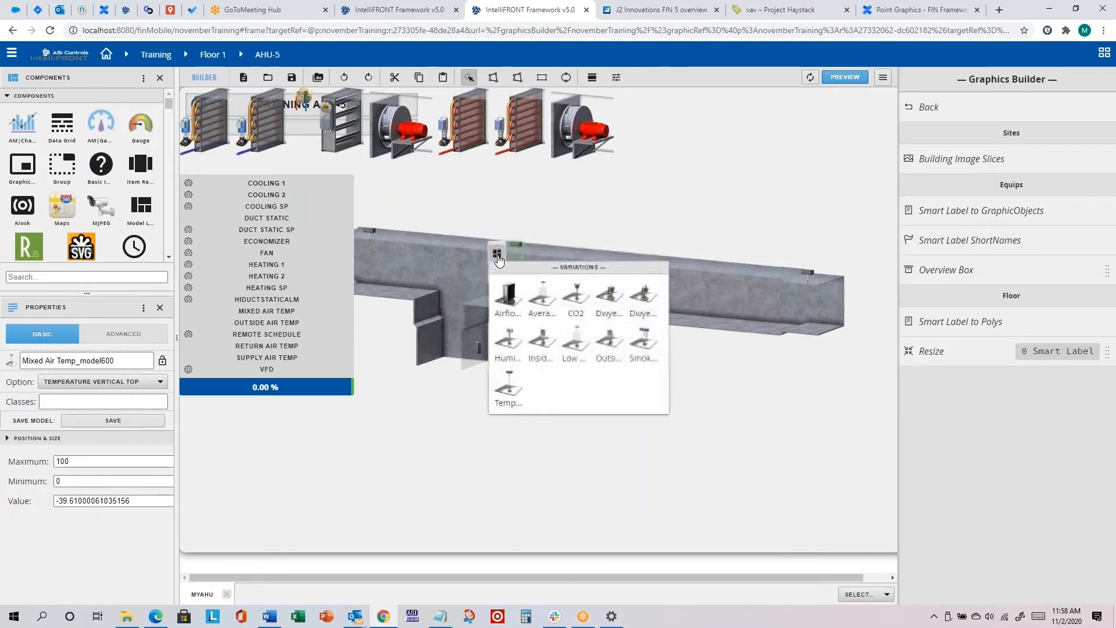
click(545, 298)
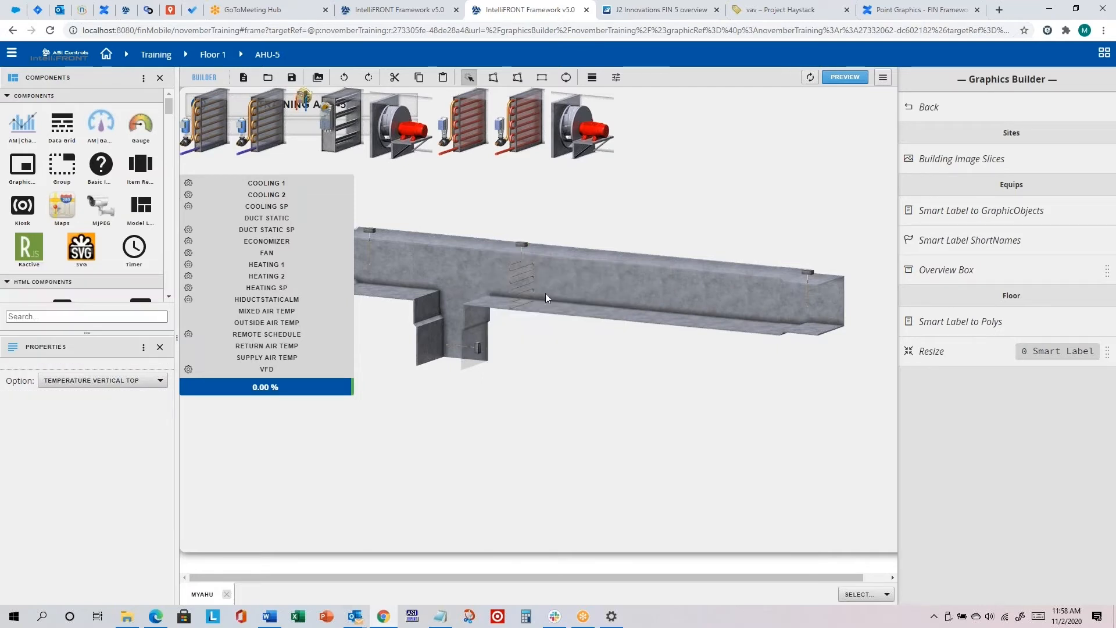
Step: Shift the averaging sensor slightly left along the duct and delete the HiDuctStaticAlm fan model
drag(511, 262, 513, 262)
click(631, 201)
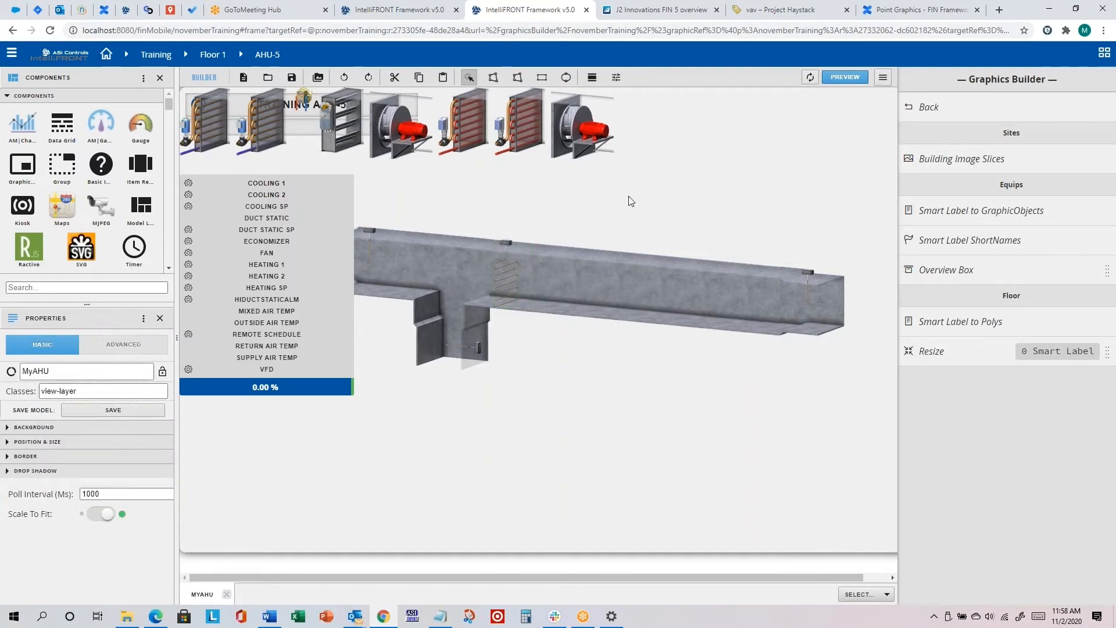
click(571, 123)
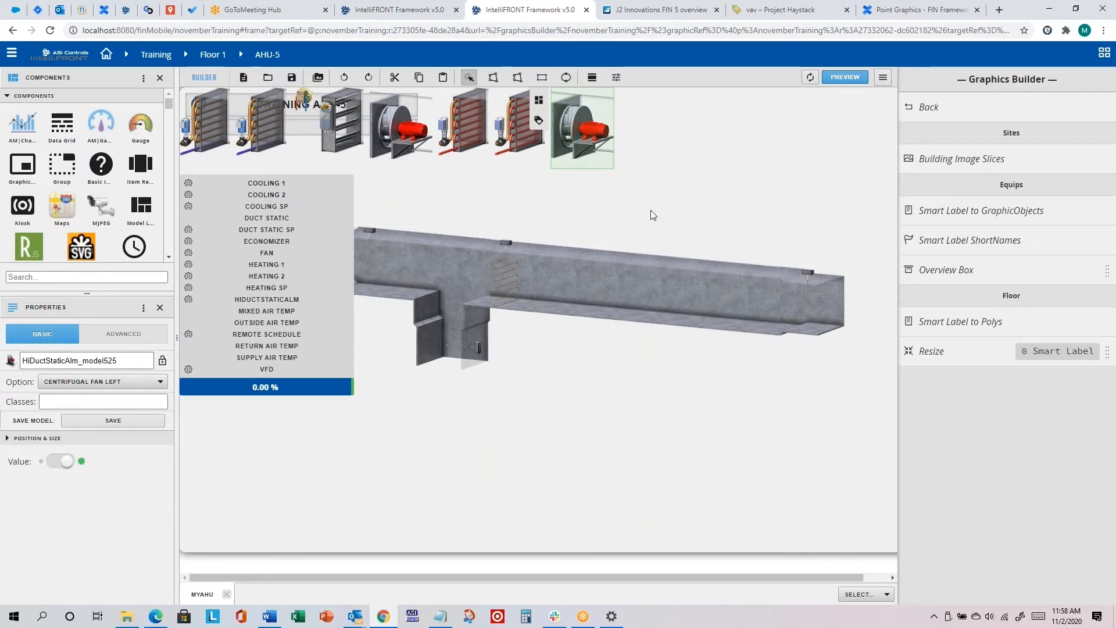
key(Delete)
Step: Replace the Heating 2 coil with the DX Heating Vertical variation and place it in the duct right of the averaging sensor
click(529, 124)
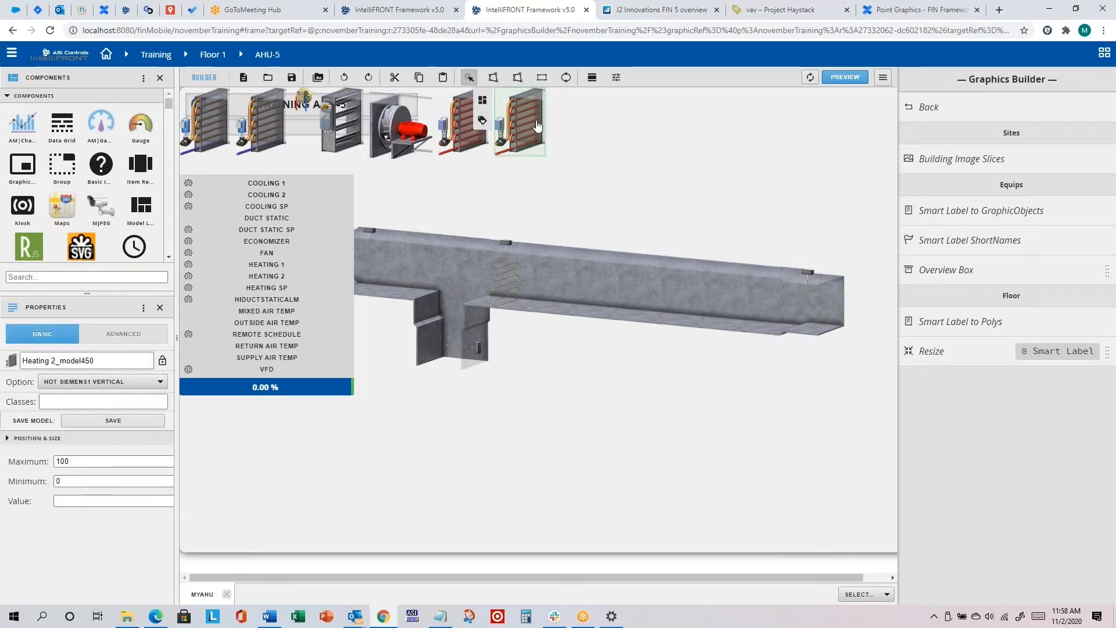
click(121, 382)
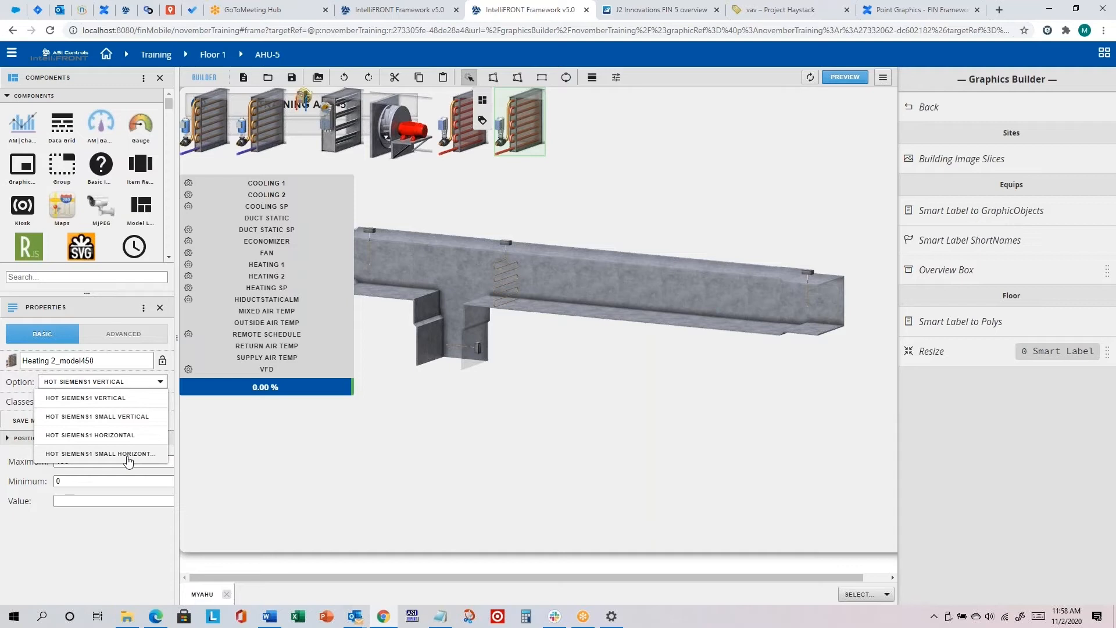
click(644, 109)
click(522, 132)
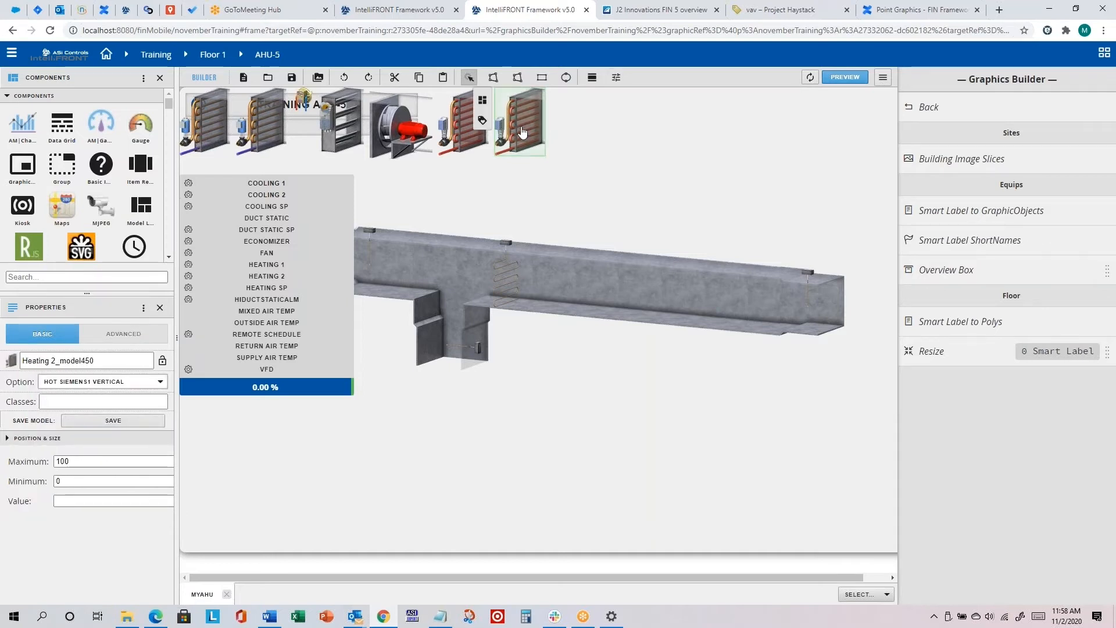
click(482, 101)
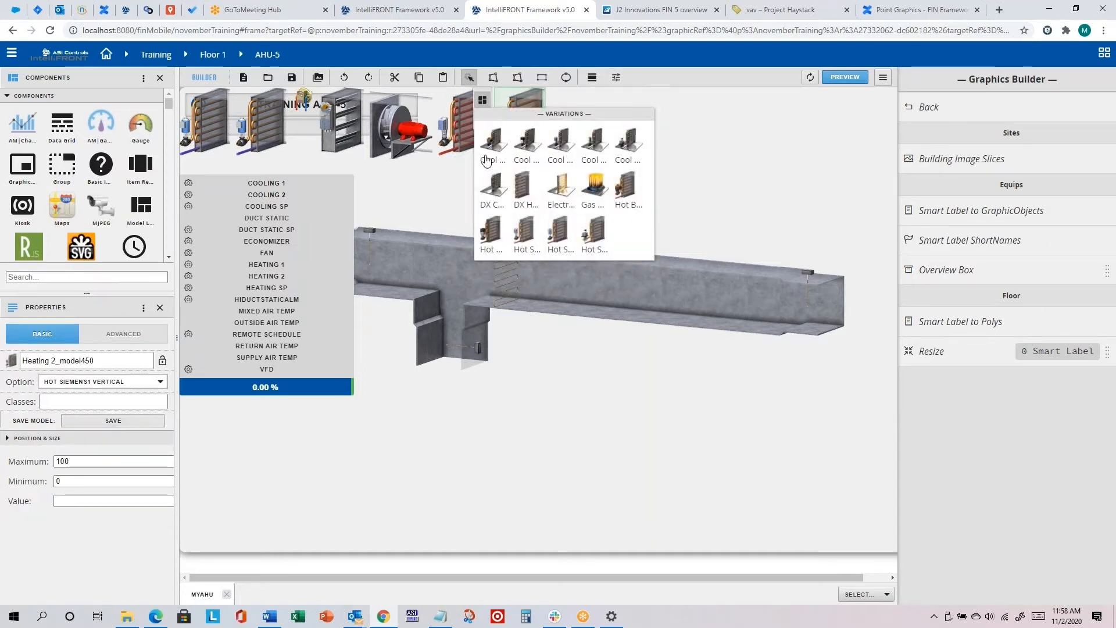
click(525, 198)
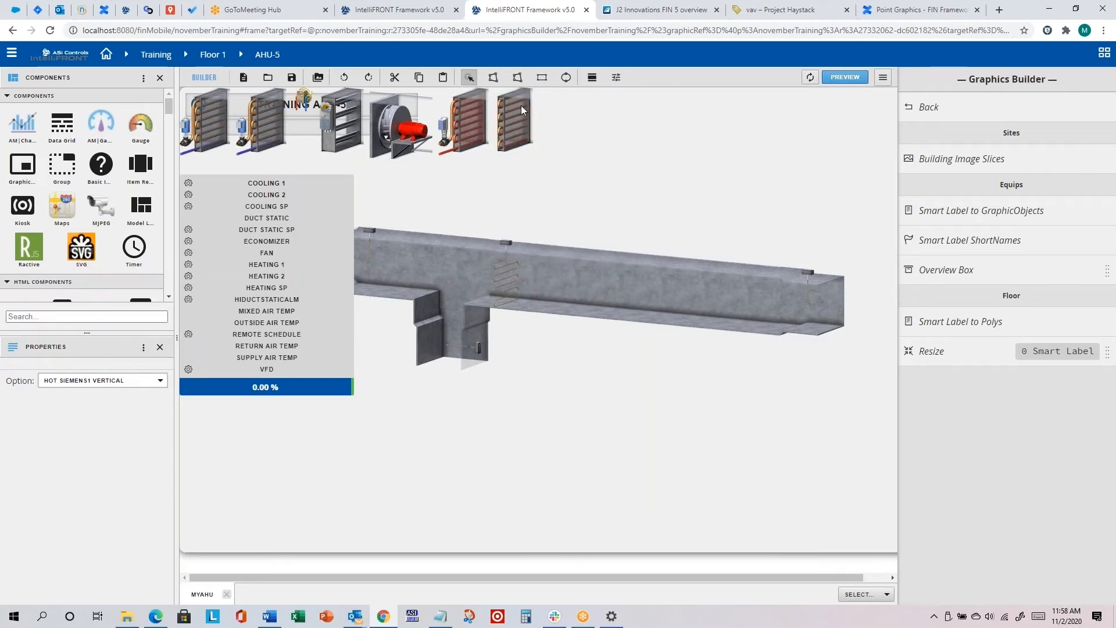
drag(514, 107, 592, 257)
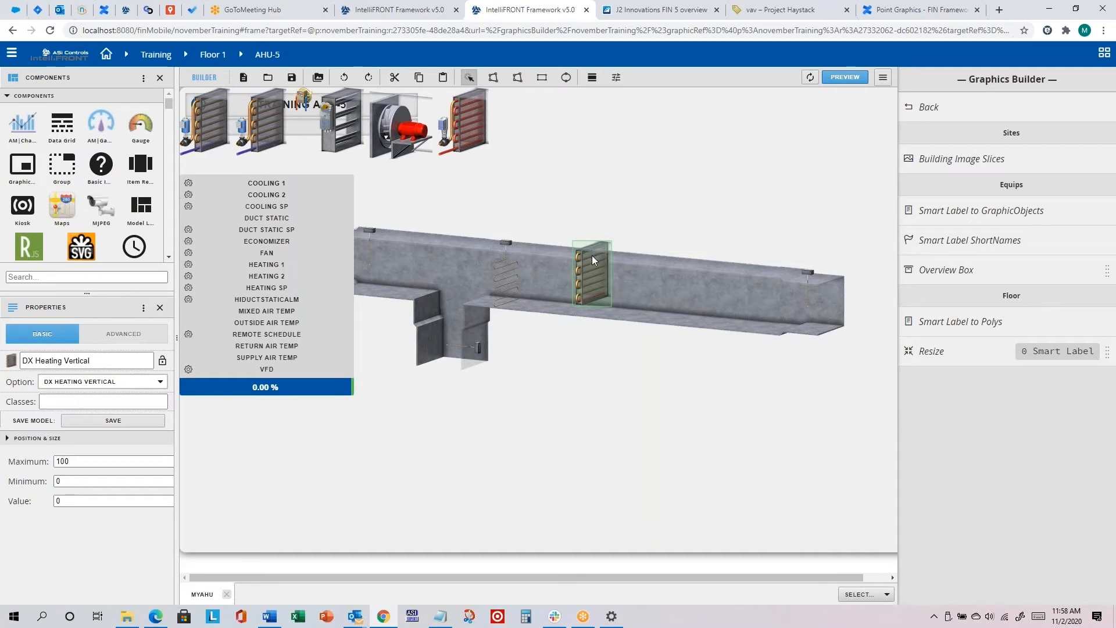
Step: Replace the Heating 1 coil with the DX Heating variation and move it to the empty area below the duct
click(473, 116)
right_click(471, 121)
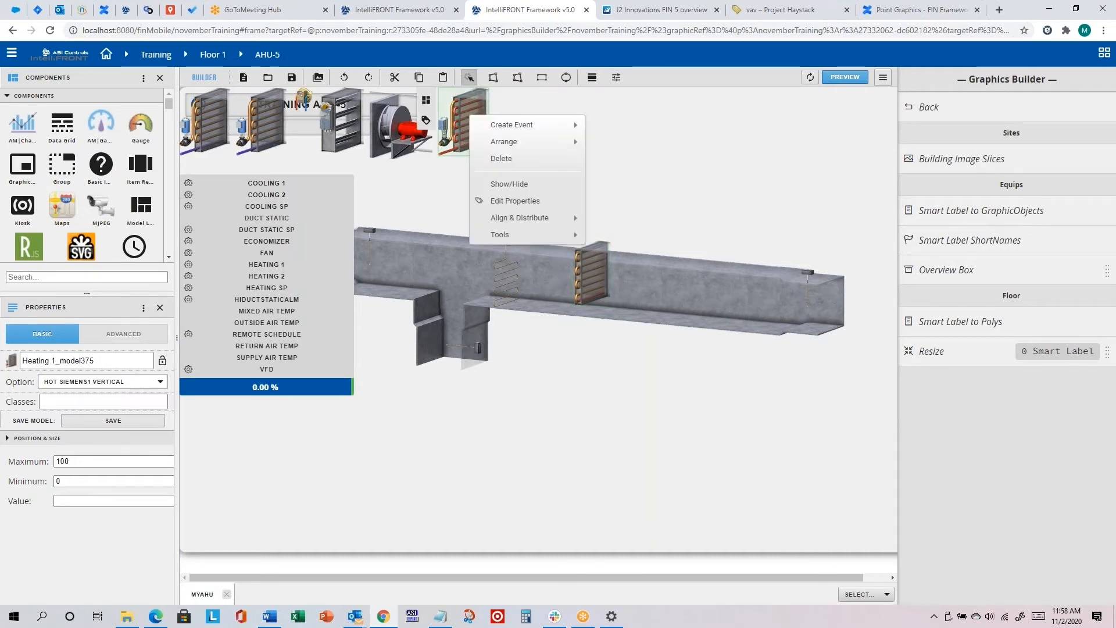
click(638, 133)
click(445, 109)
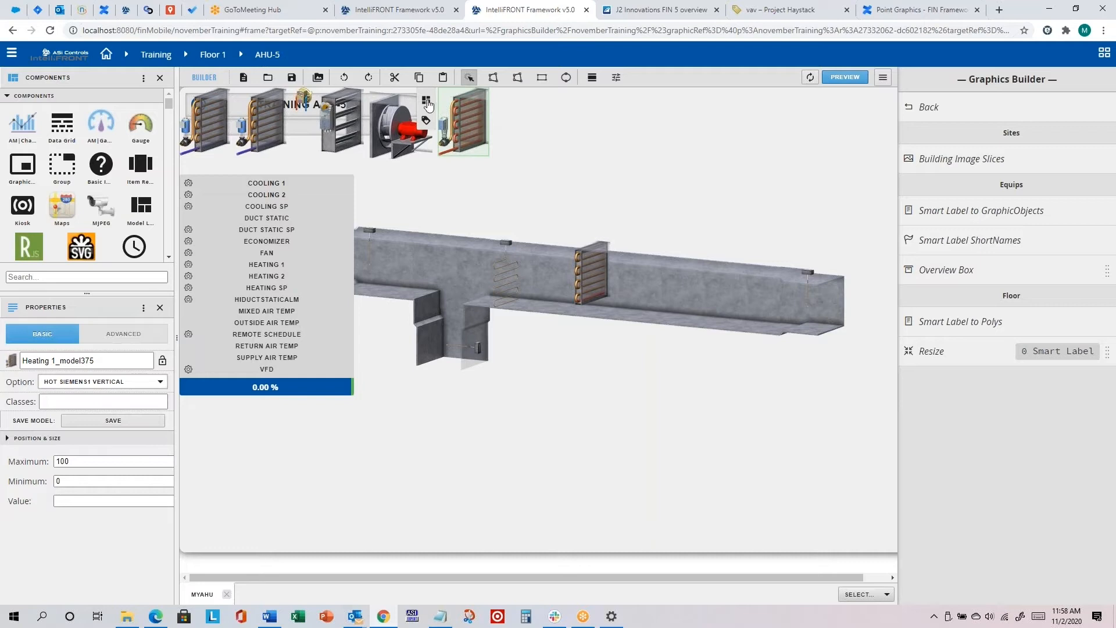
click(427, 103)
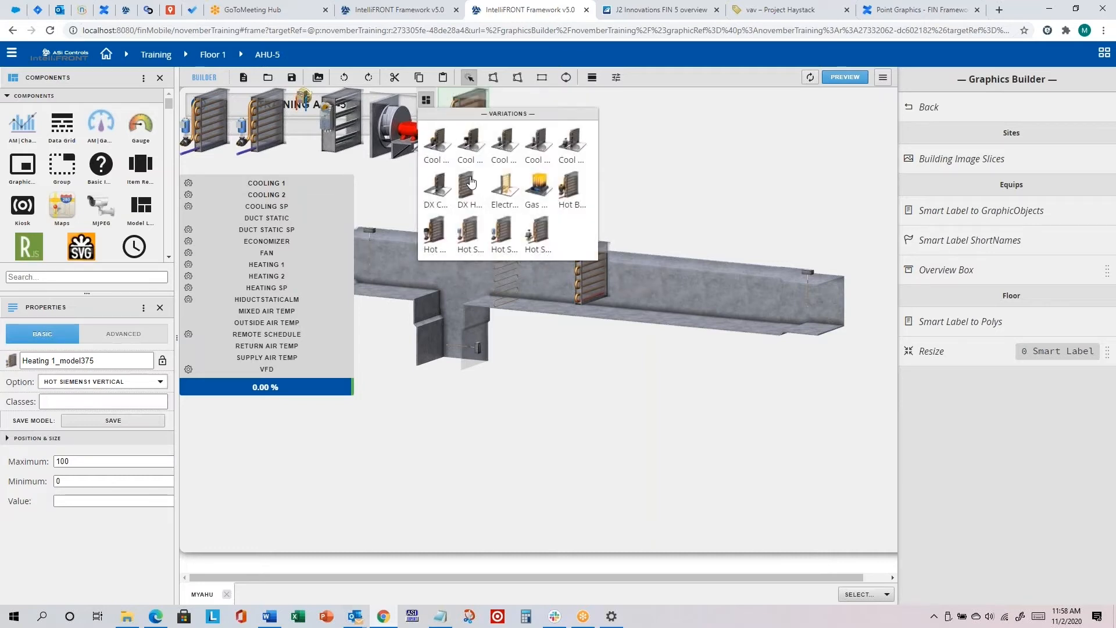
click(470, 183)
drag(447, 114, 519, 404)
Step: Position the two DX heating coils side by side in the duct, with Heating 1 between the averaging sensor and Heating 2
drag(595, 266, 604, 320)
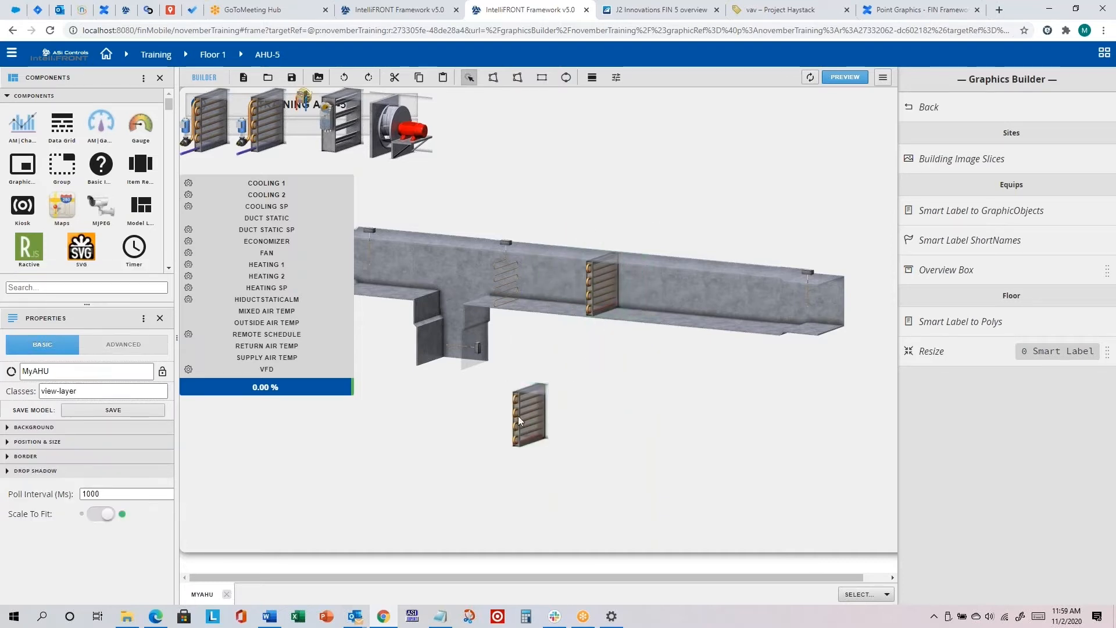
drag(518, 416, 542, 311)
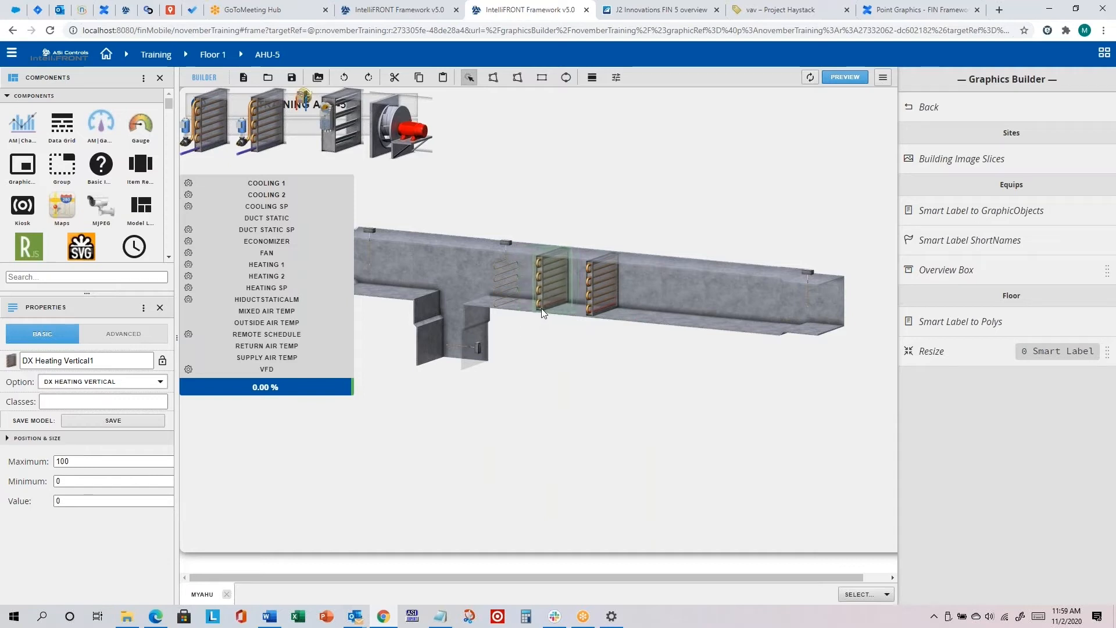
drag(607, 294, 590, 389)
drag(587, 356, 591, 344)
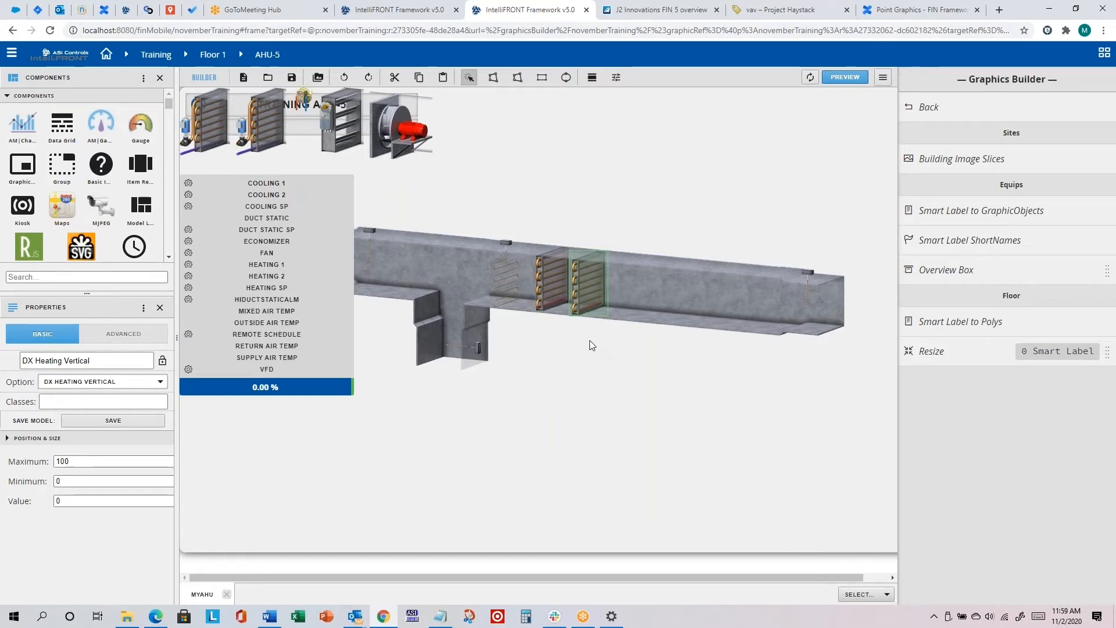
click(617, 223)
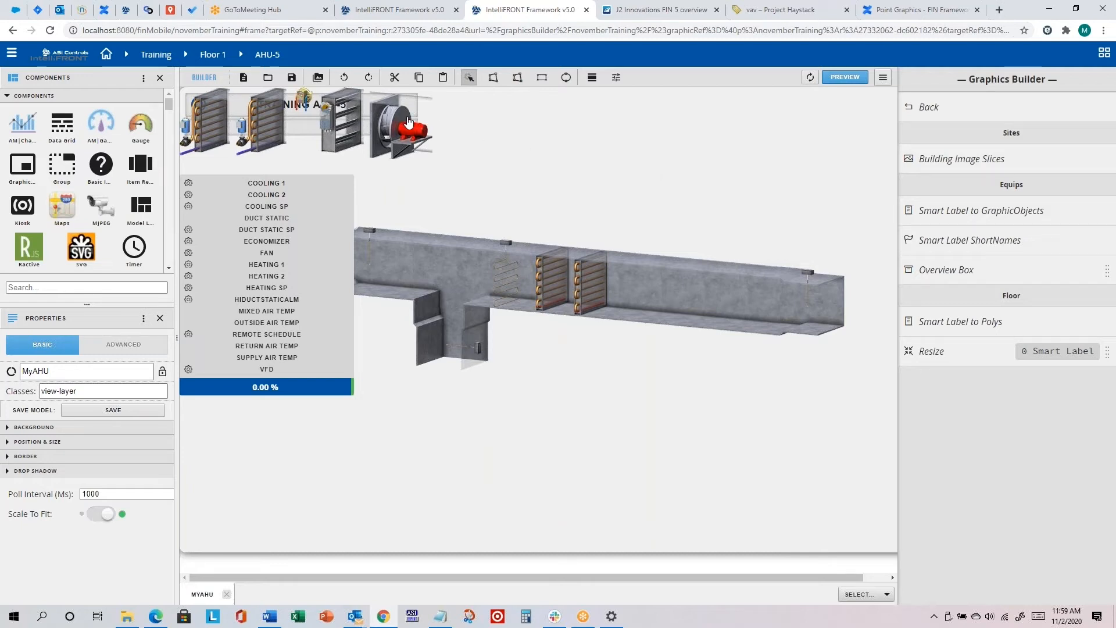
Step: Place the Fan model in the duct toward its right end, just before the supply-side temperature sensor
click(389, 137)
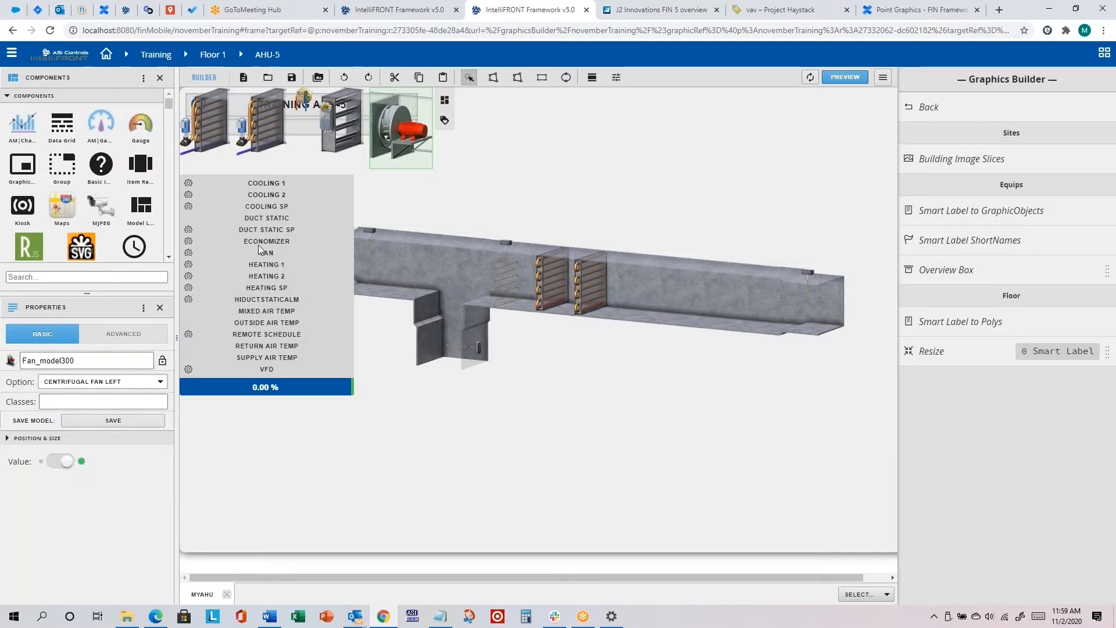
drag(407, 119, 742, 253)
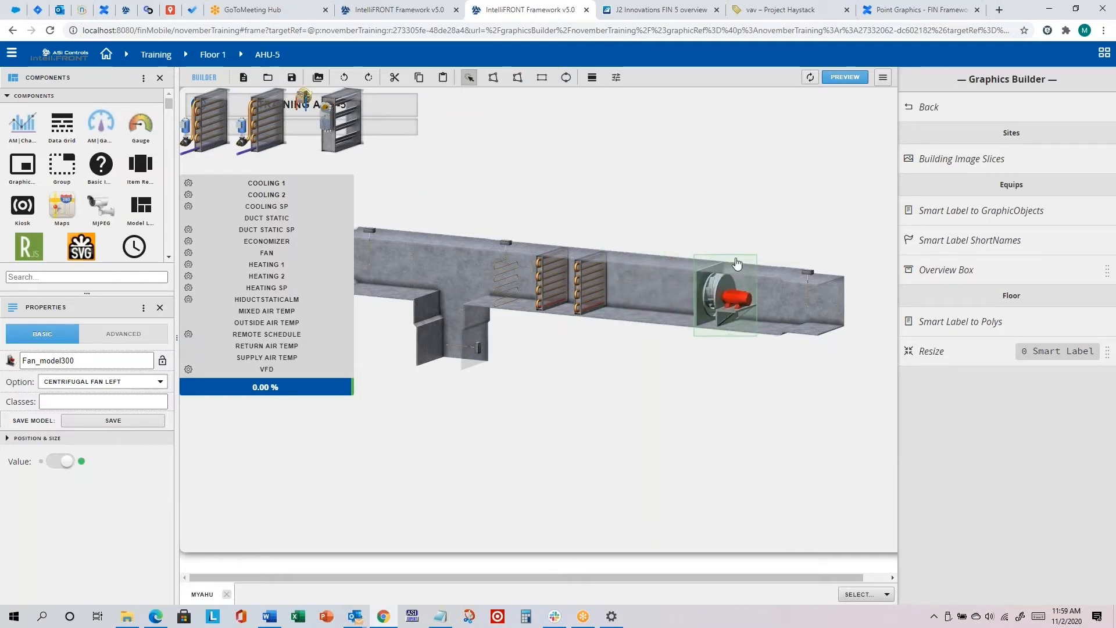
click(721, 234)
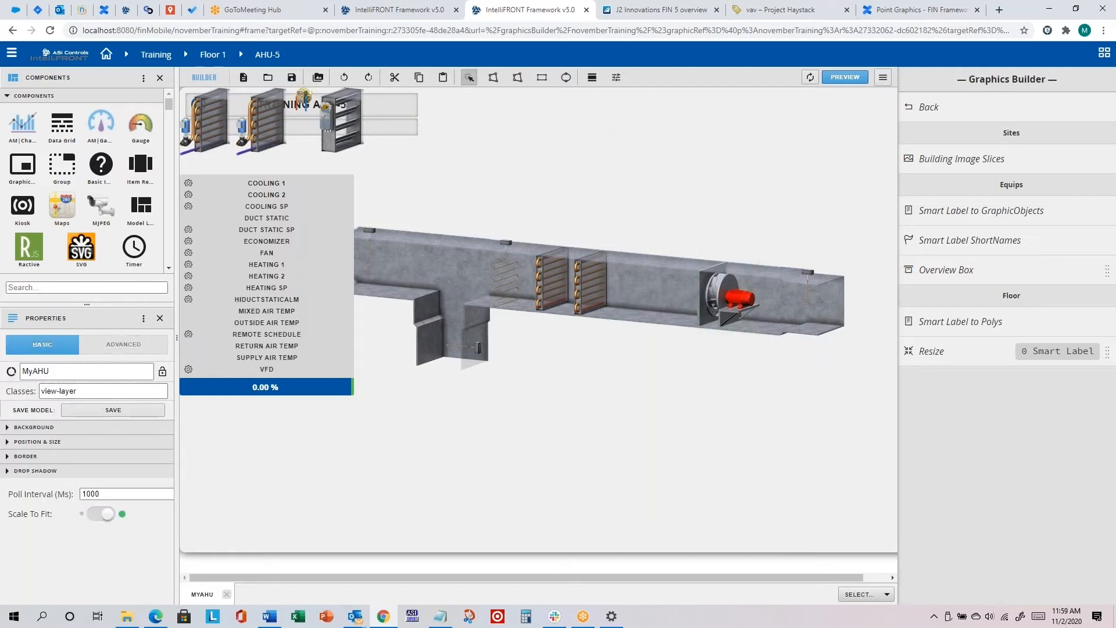
Step: Place the Economizer damper in the duct between the point label list and the lower branch
click(329, 113)
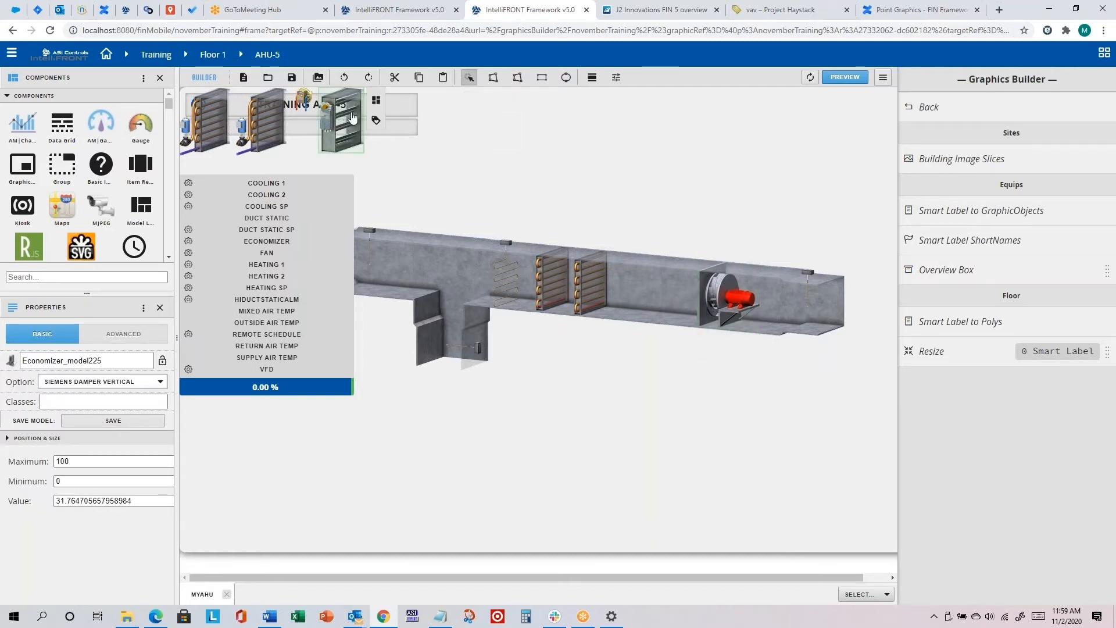
drag(339, 111, 397, 253)
click(397, 221)
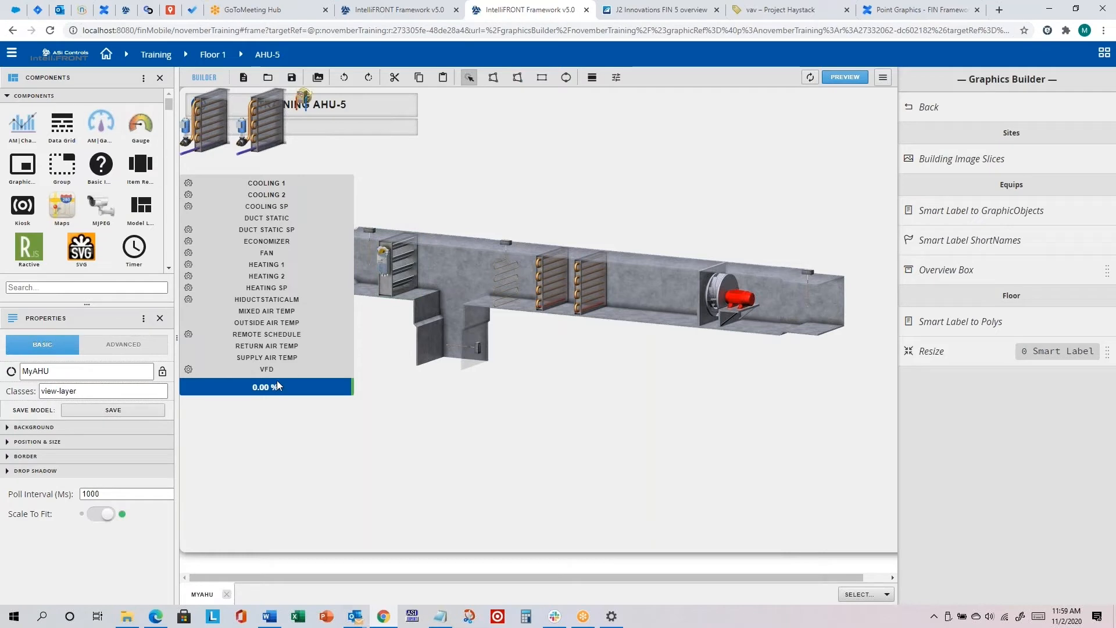
Step: Keep the Duct Static sensor as Dwyer Inside and place it on the duct's upper edge between the fan and the right-end temperature sensor
click(307, 100)
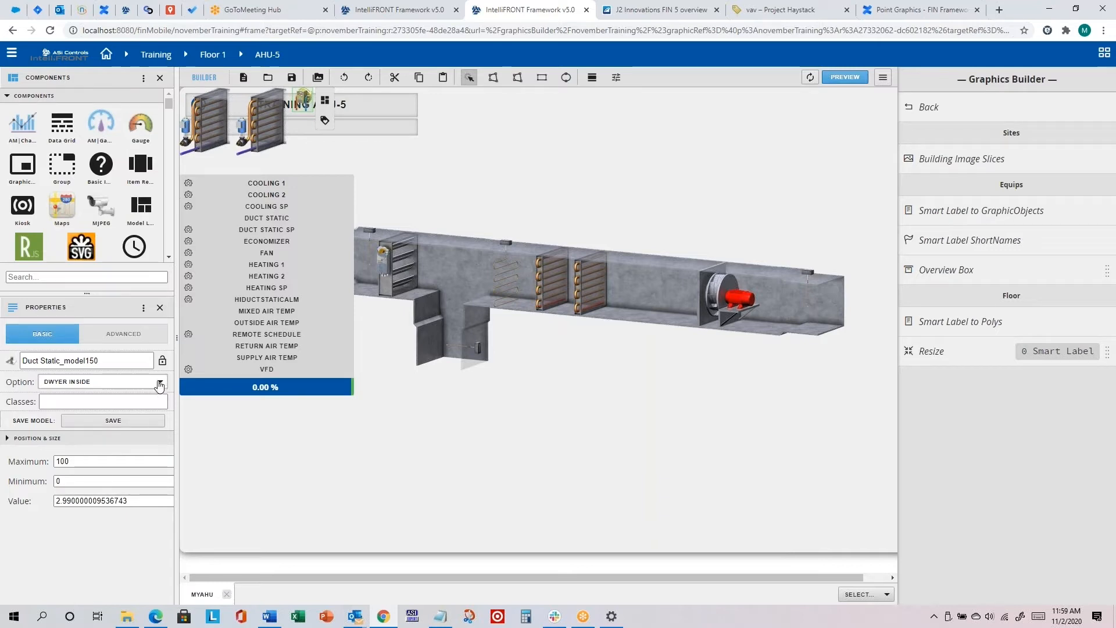
click(498, 170)
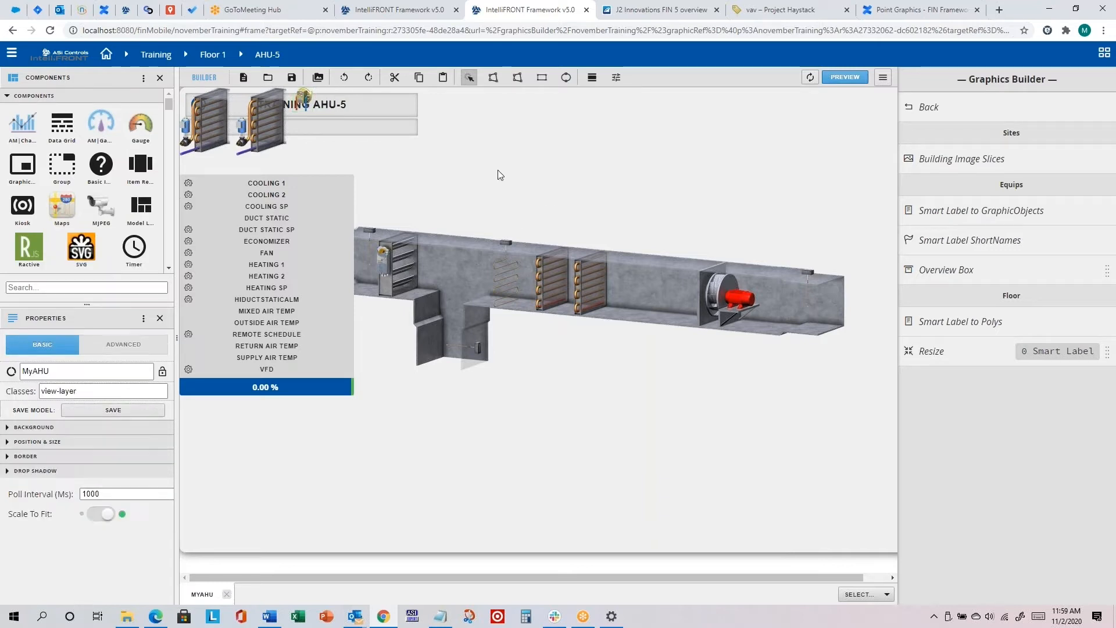
click(312, 101)
click(156, 384)
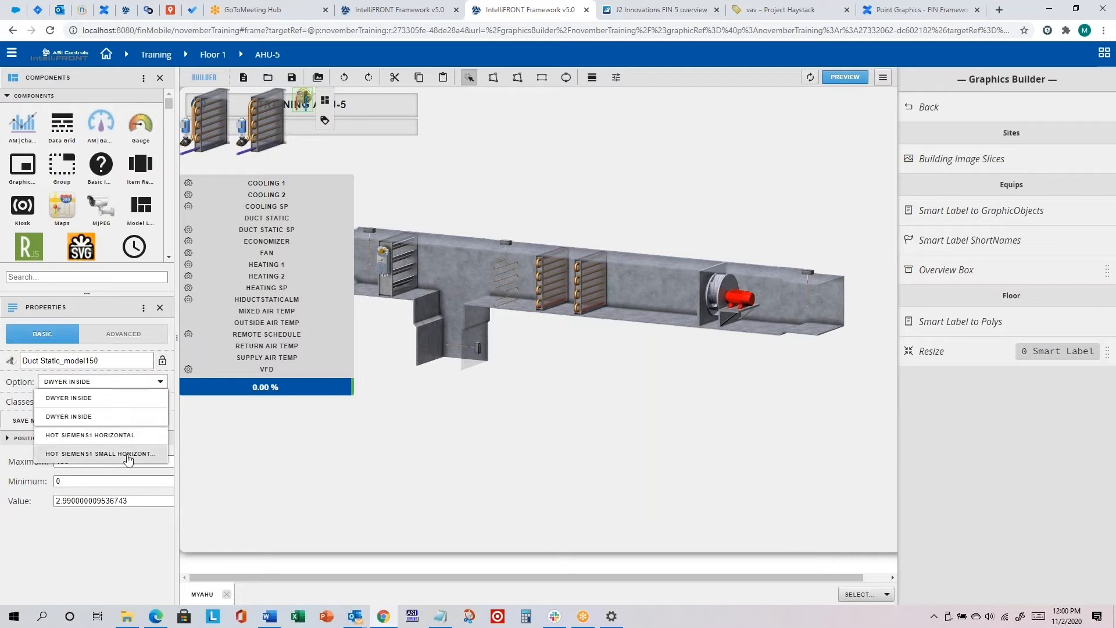
click(70, 398)
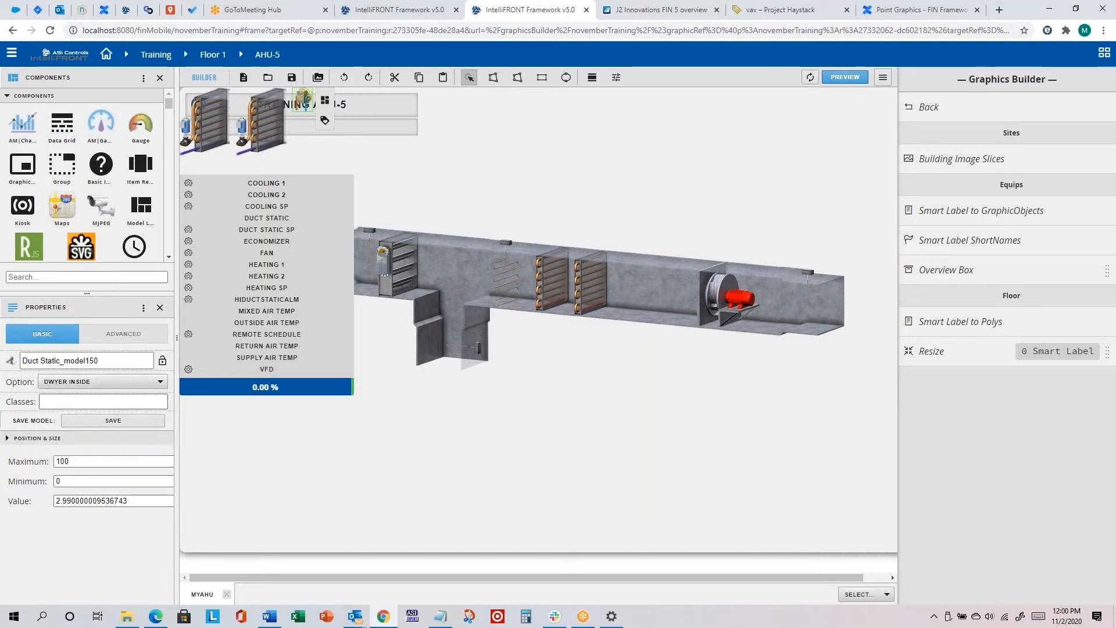
click(146, 383)
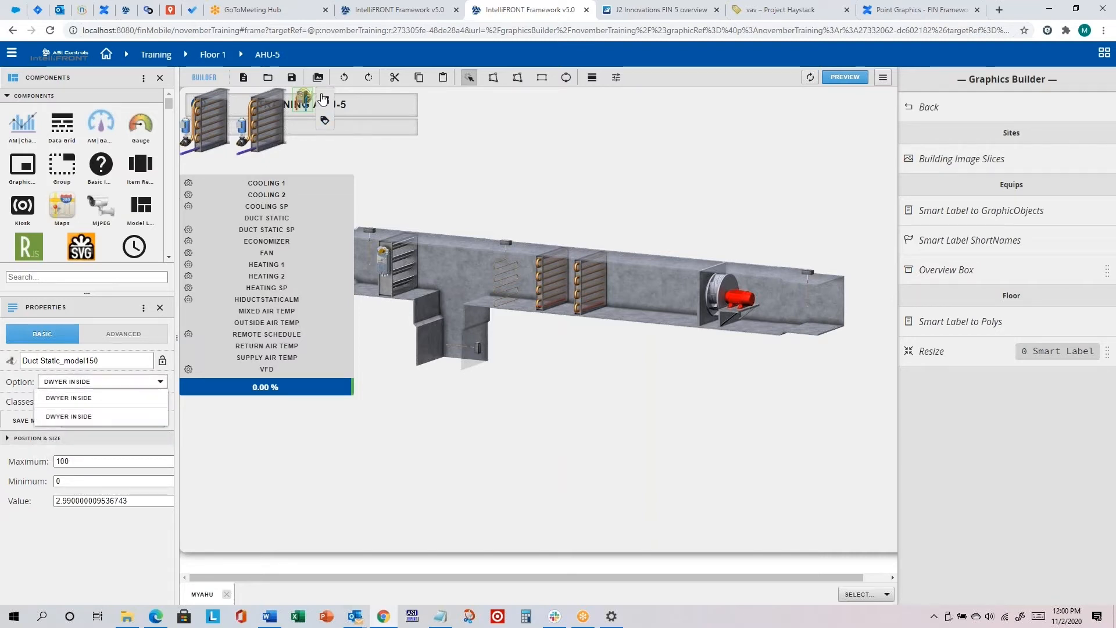
click(324, 100)
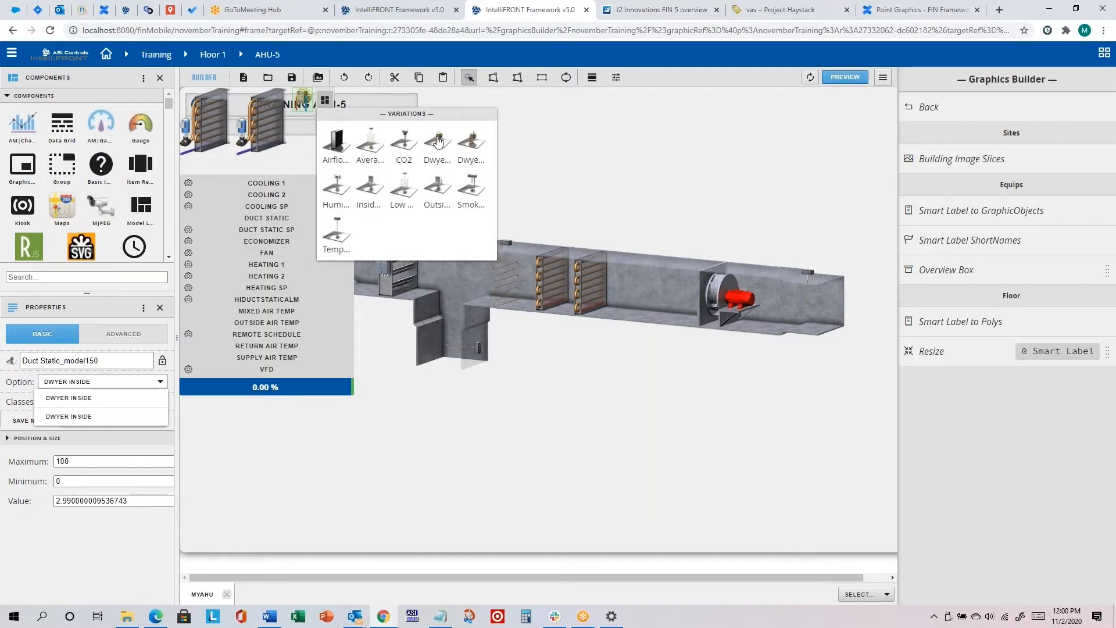
click(545, 110)
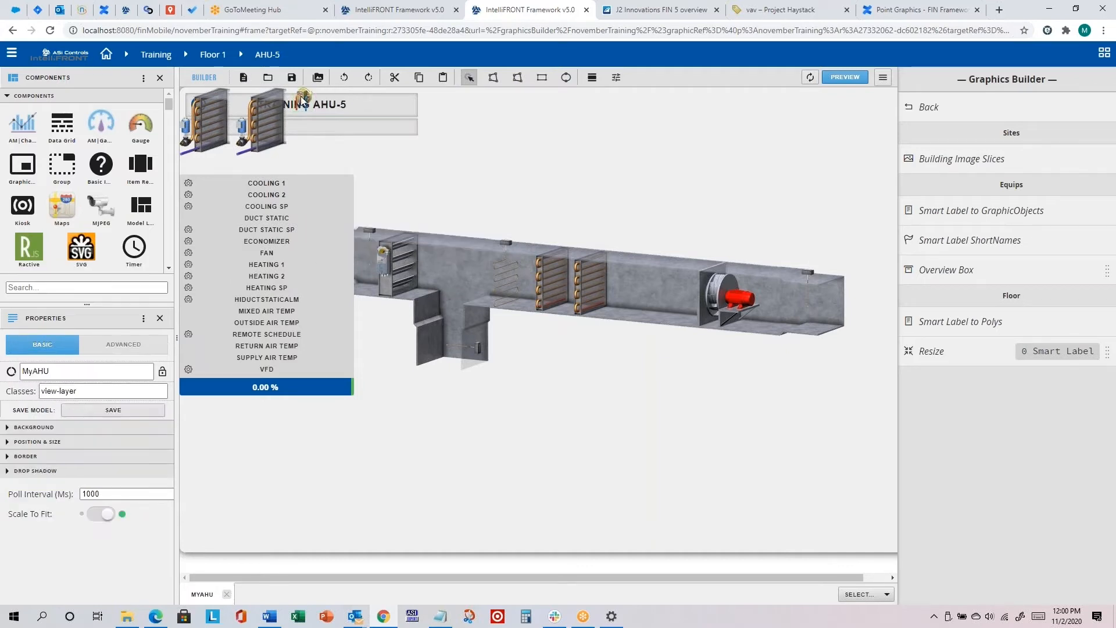
drag(302, 100, 781, 281)
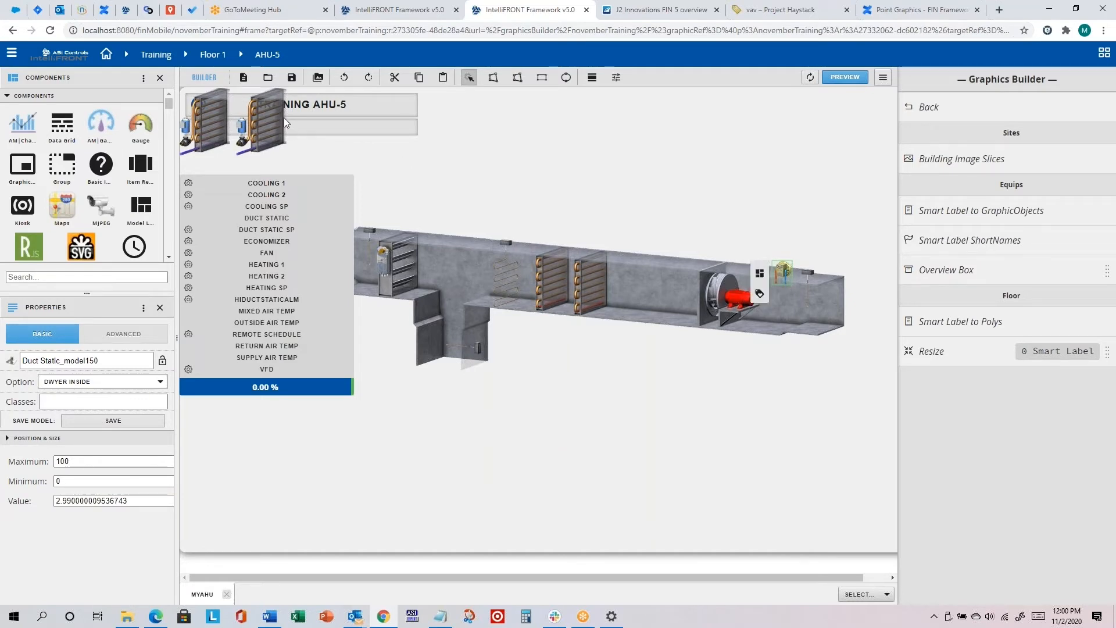
Step: Replace the Cooling 2 coil with the DX Cool Vertical variation and place it in the duct just left of the fan
click(265, 121)
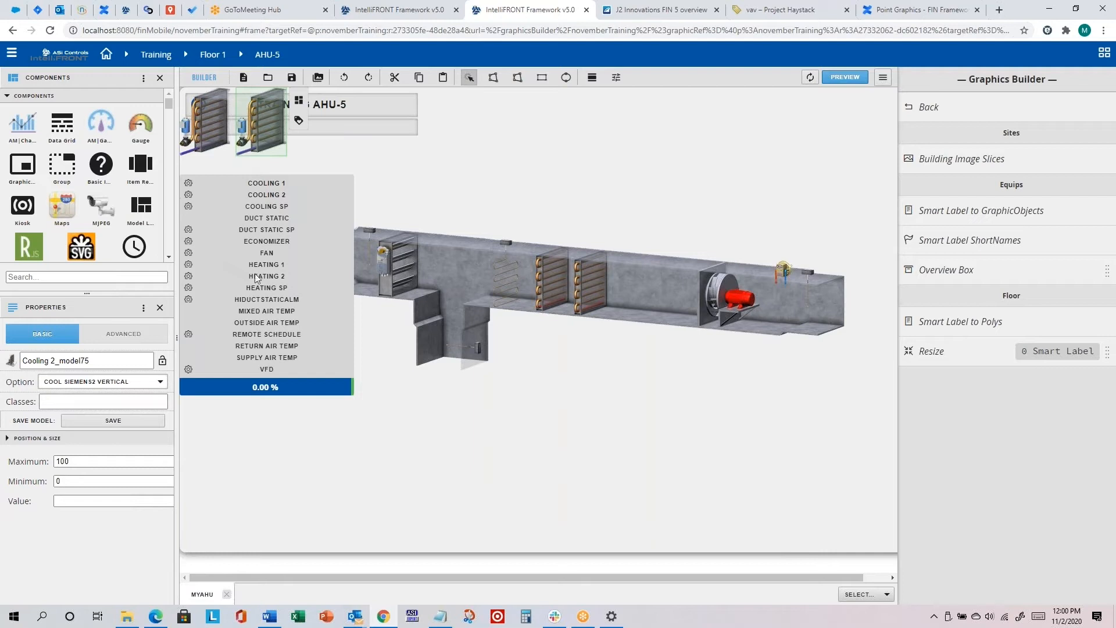
click(298, 100)
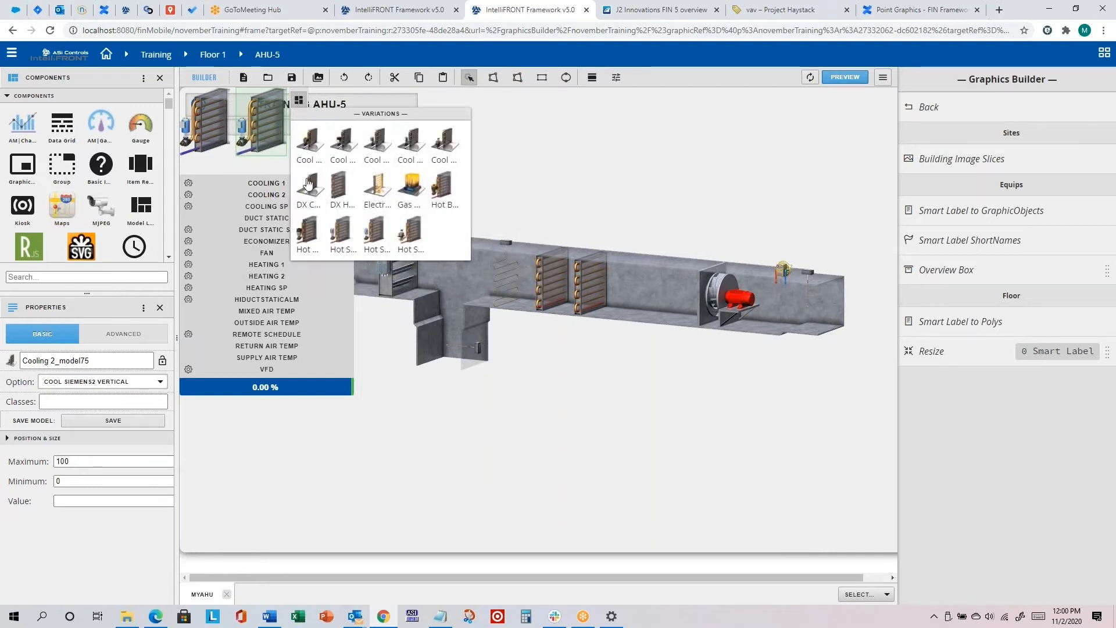
click(308, 183)
drag(270, 126, 667, 271)
mouse_move(666, 333)
mouse_down()
mouse_move(655, 410)
mouse_move(673, 328)
mouse_up()
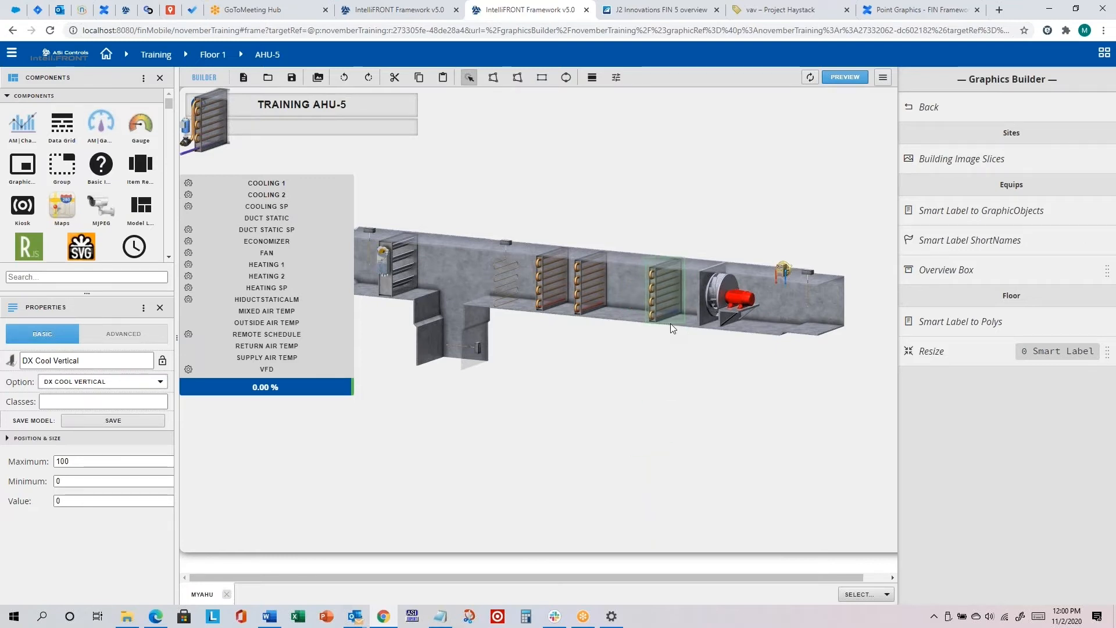
click(281, 154)
Step: Replace the Cooling 1 coil with the DX Cool variation and place it in the duct between the heating coils and the Cooling 2 coil
click(216, 123)
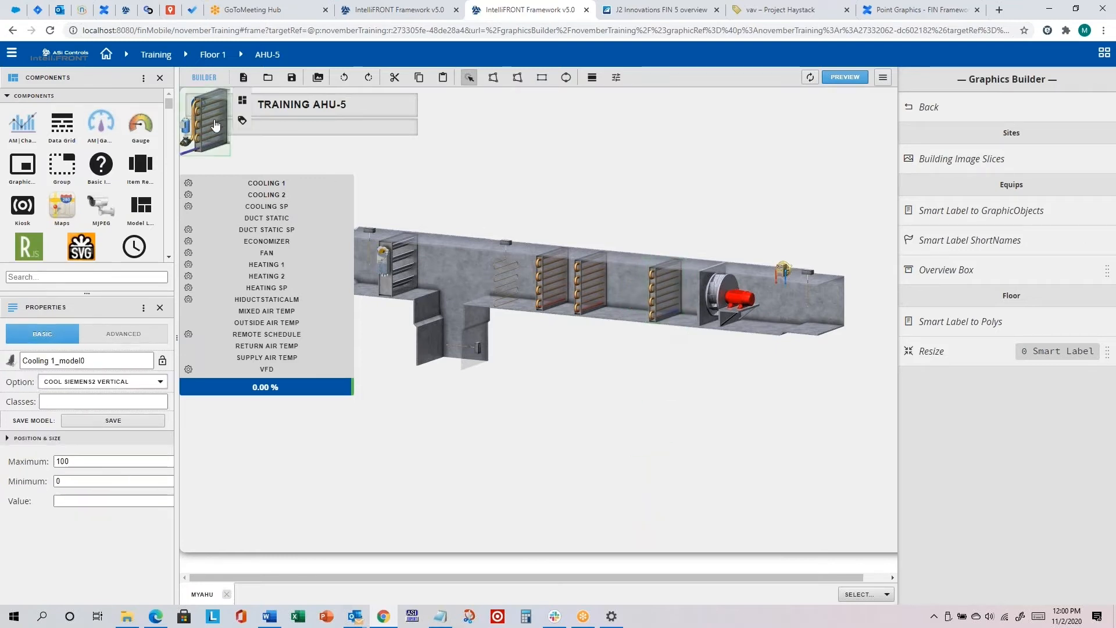
click(242, 105)
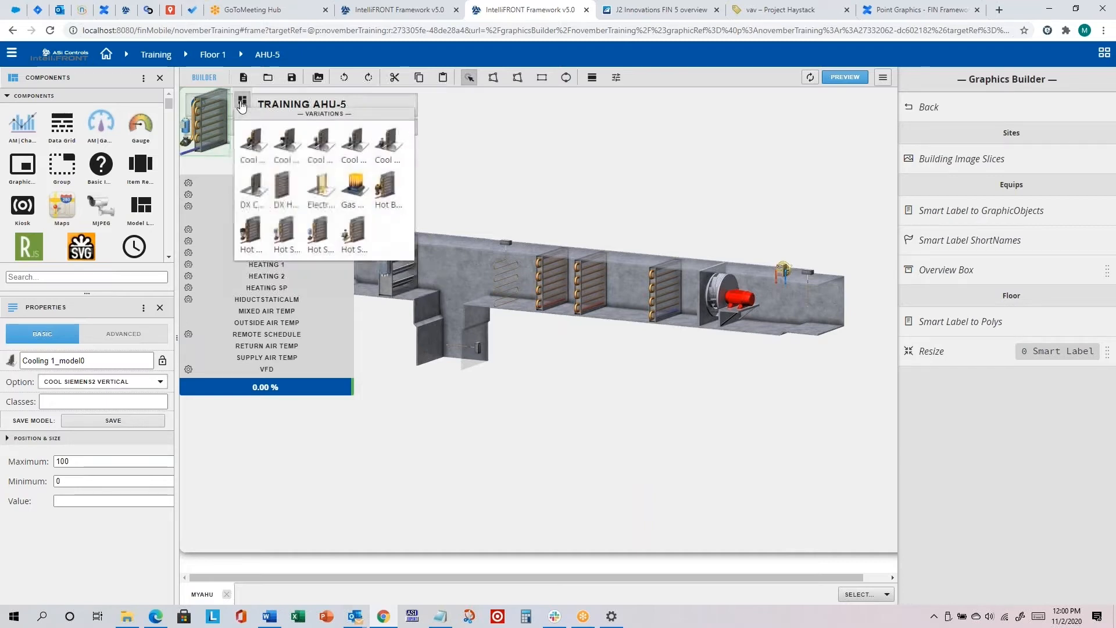
click(255, 187)
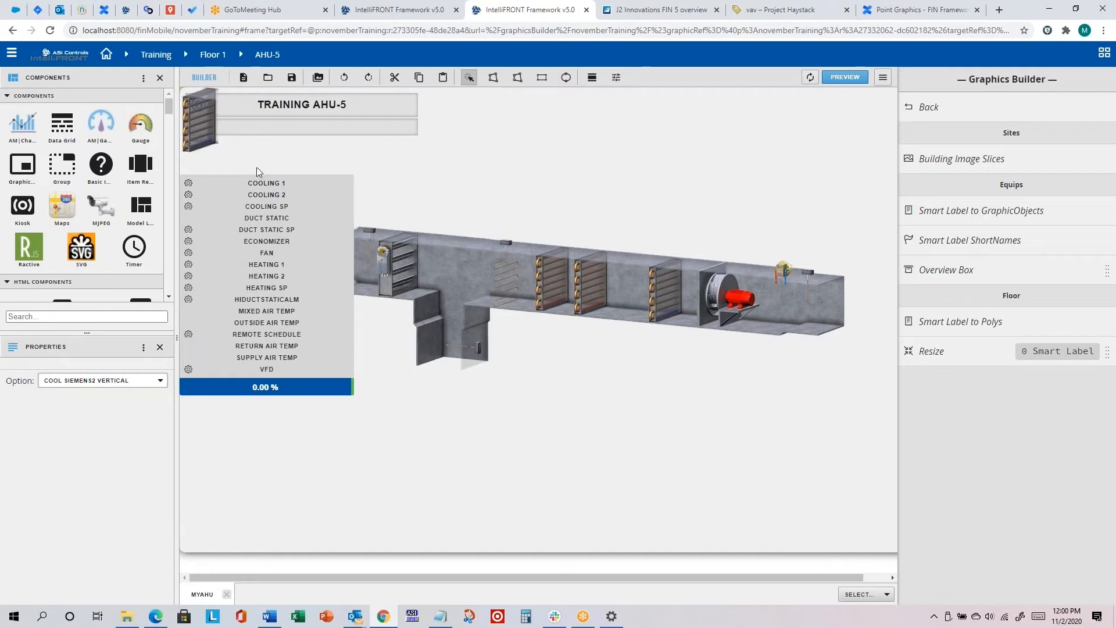
drag(197, 103, 665, 343)
click(676, 347)
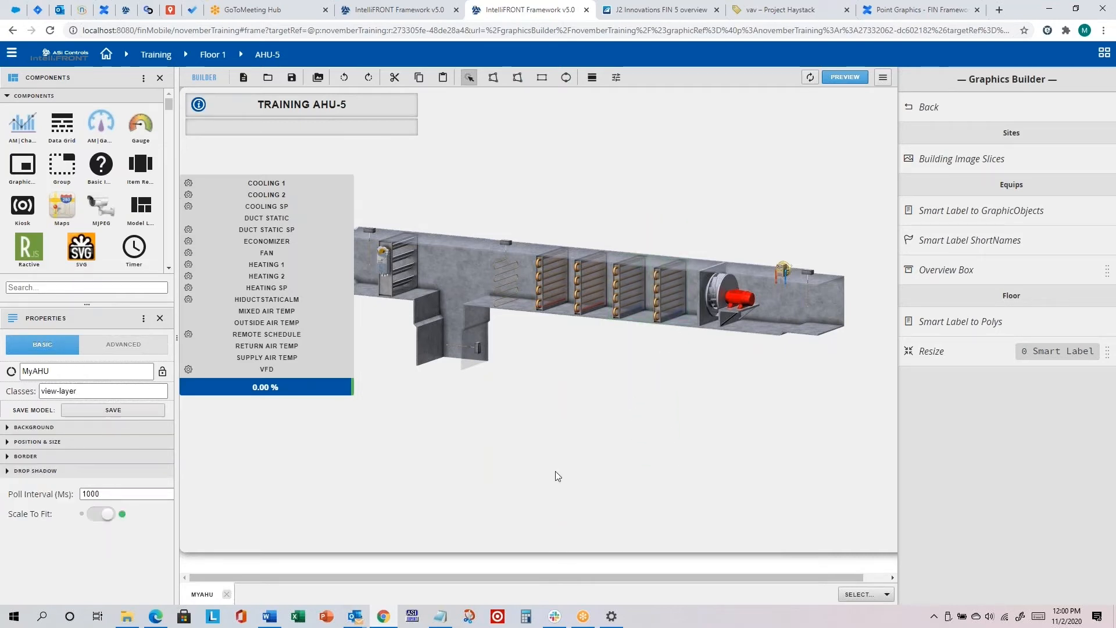
Step: Switch to Notepad and add the line "dx cool and heat images don't snap into duct from the top" at the end of essentialTrainingNotes_2020-10-26.txt
click(445, 618)
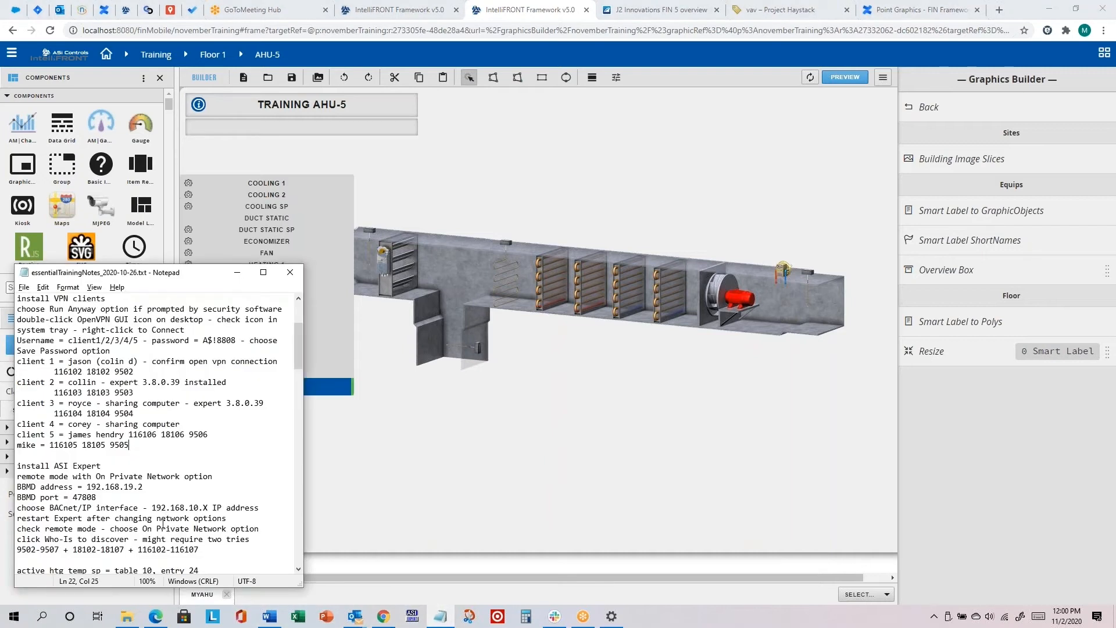
scroll(165, 524, down, 15)
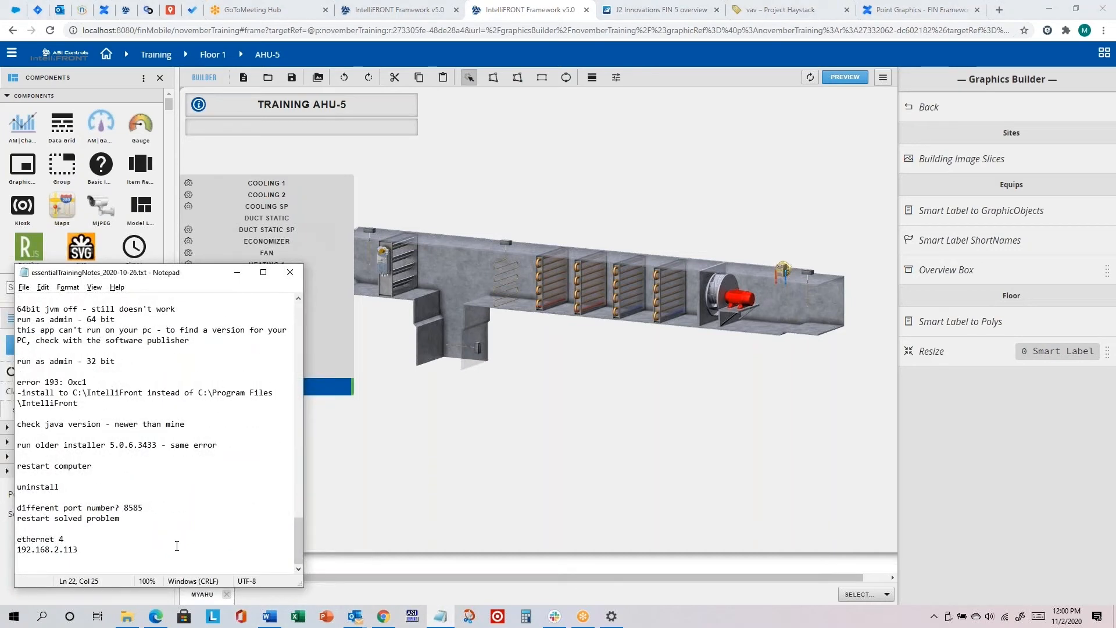
click(177, 546)
key(Return)
key(Return)
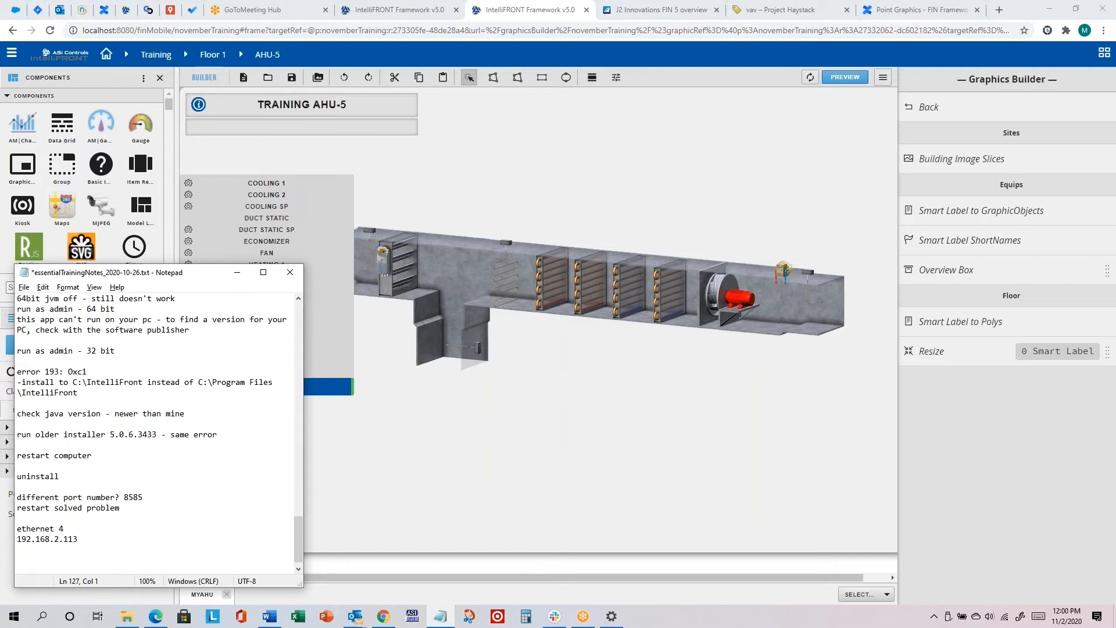
text(dx co)
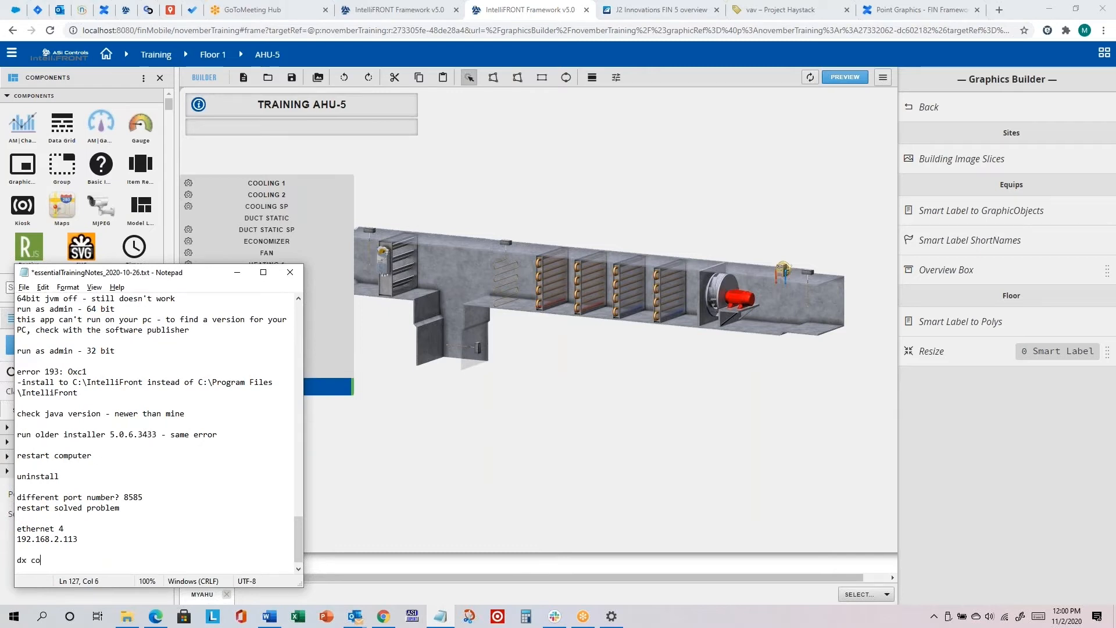
text(ol and heat images do)
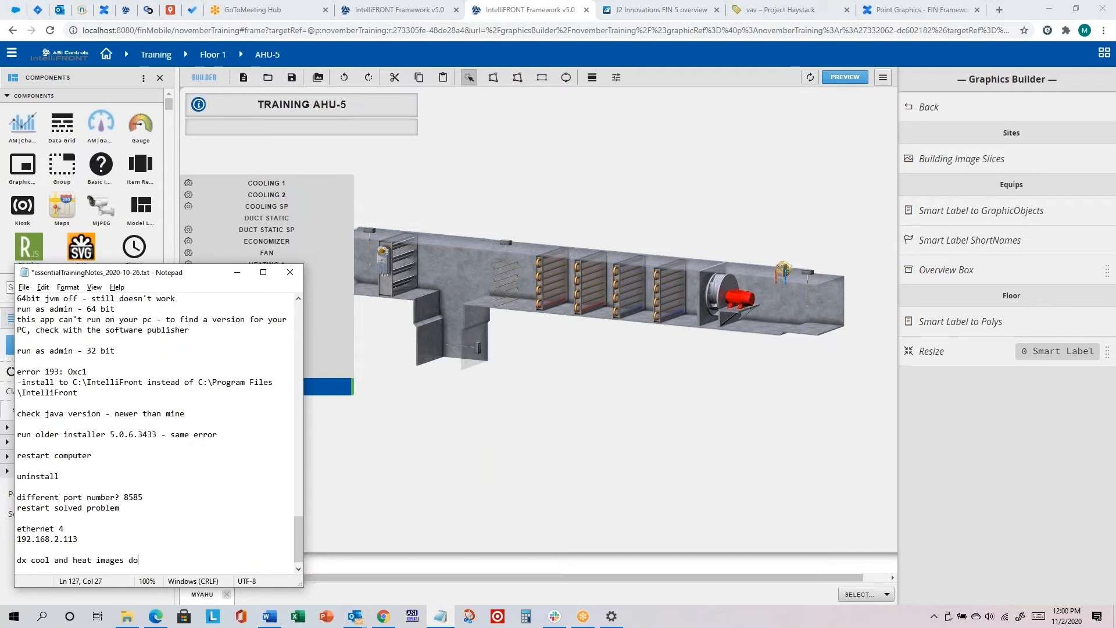
text(n't snap into duct from the top)
key(Return)
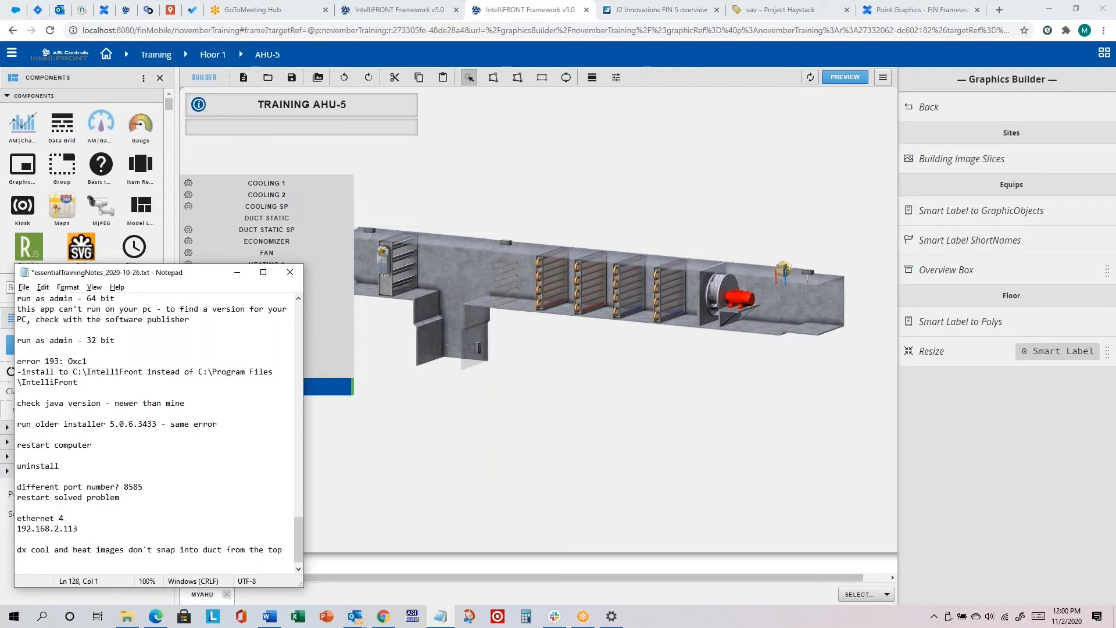
key(Return)
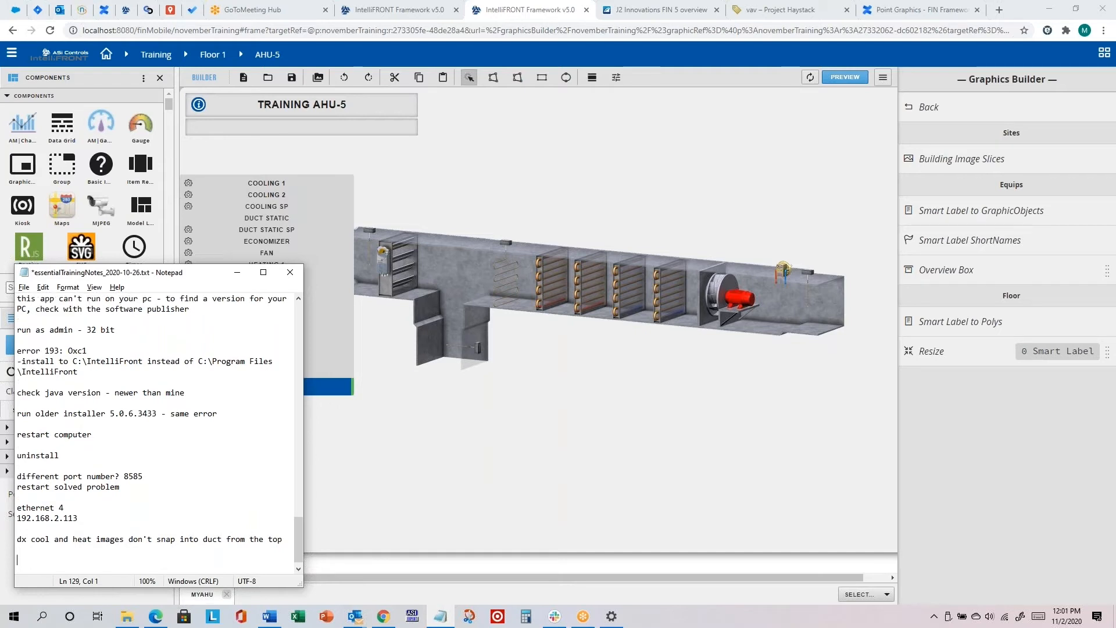
Step: Return to the training notes in Notepad and save the file
click(631, 417)
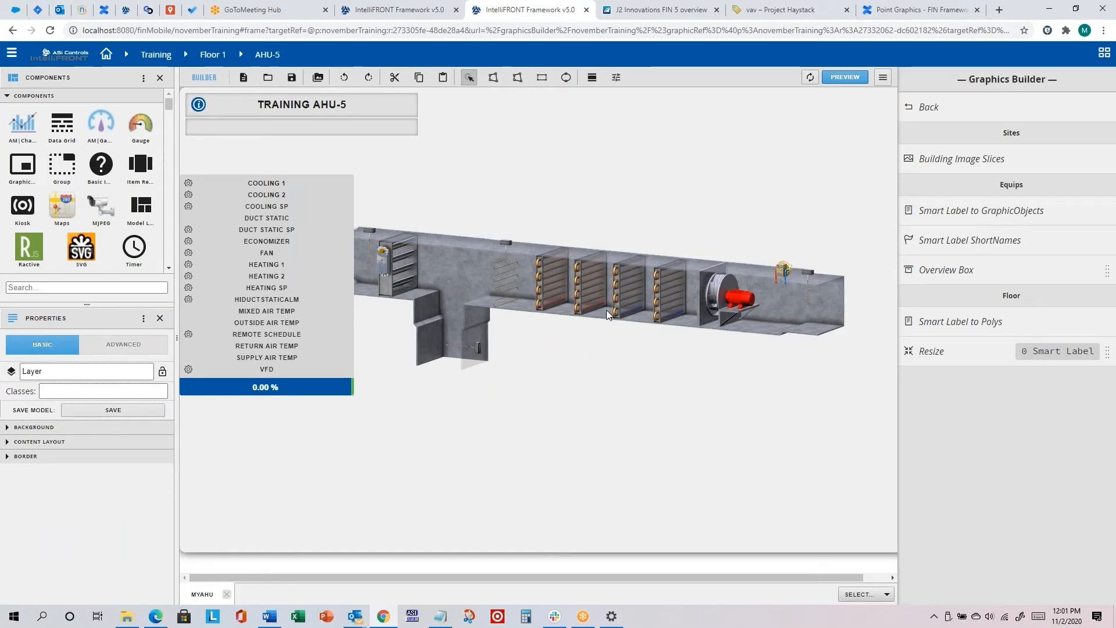
key(alt+Tab)
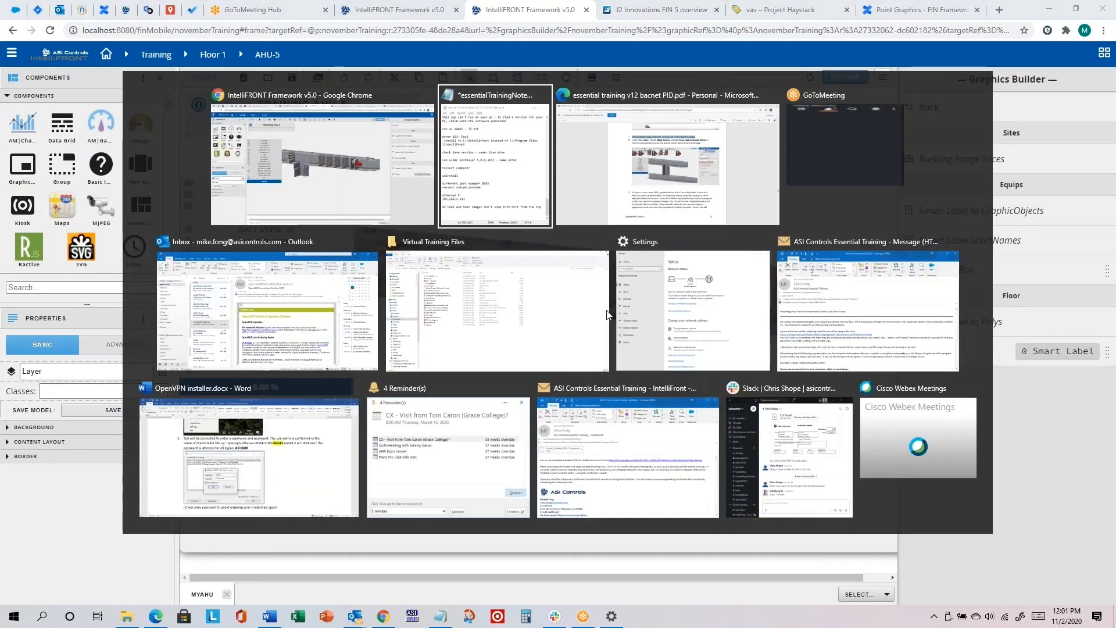
click(523, 161)
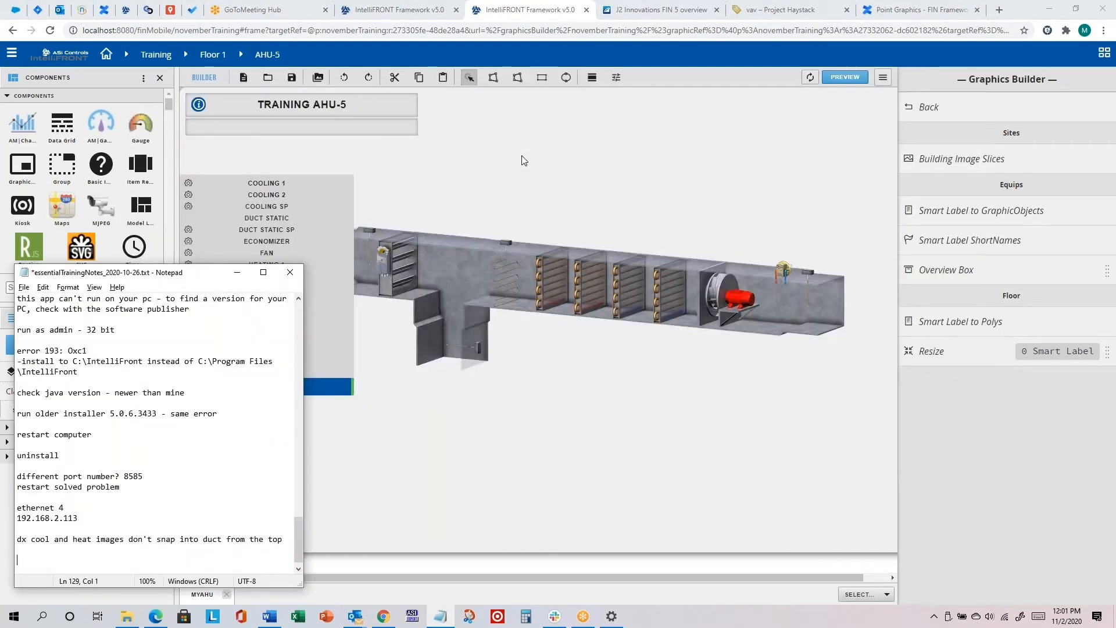
click(24, 288)
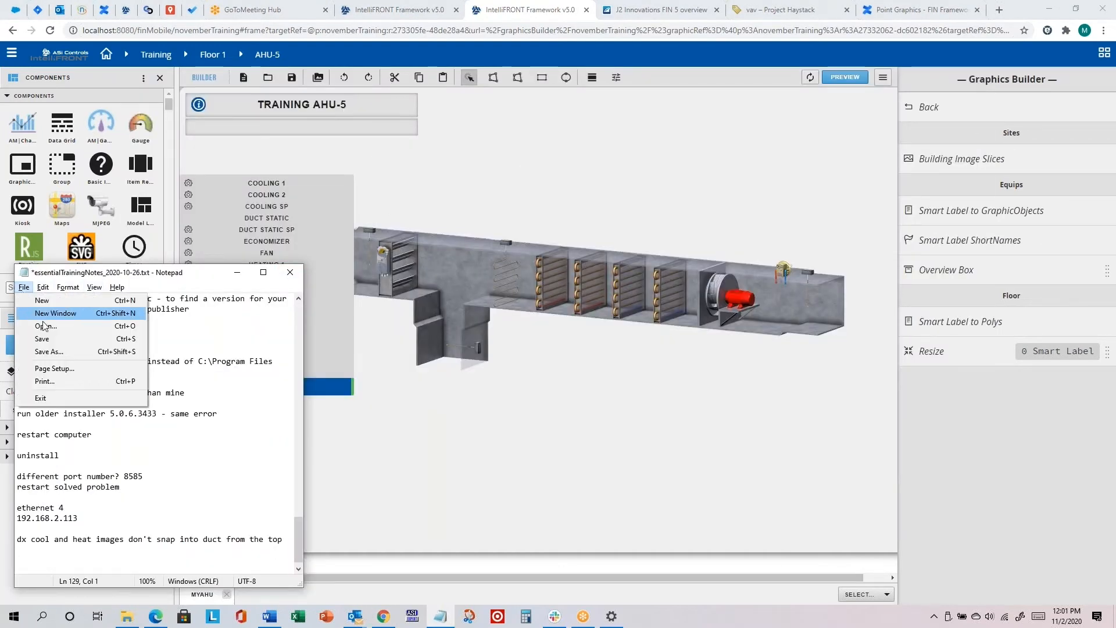
click(51, 337)
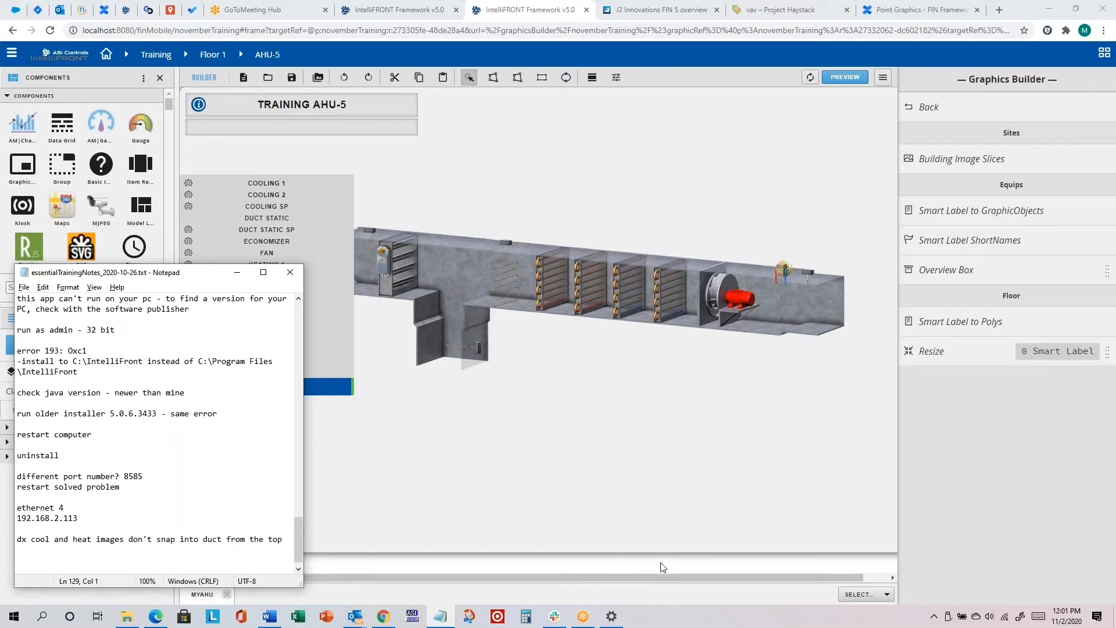
Step: Switch to the lab guide PDF in Edge and read the instructions that follow positioning the graphic objects
key(alt+Tab)
key(Tab)
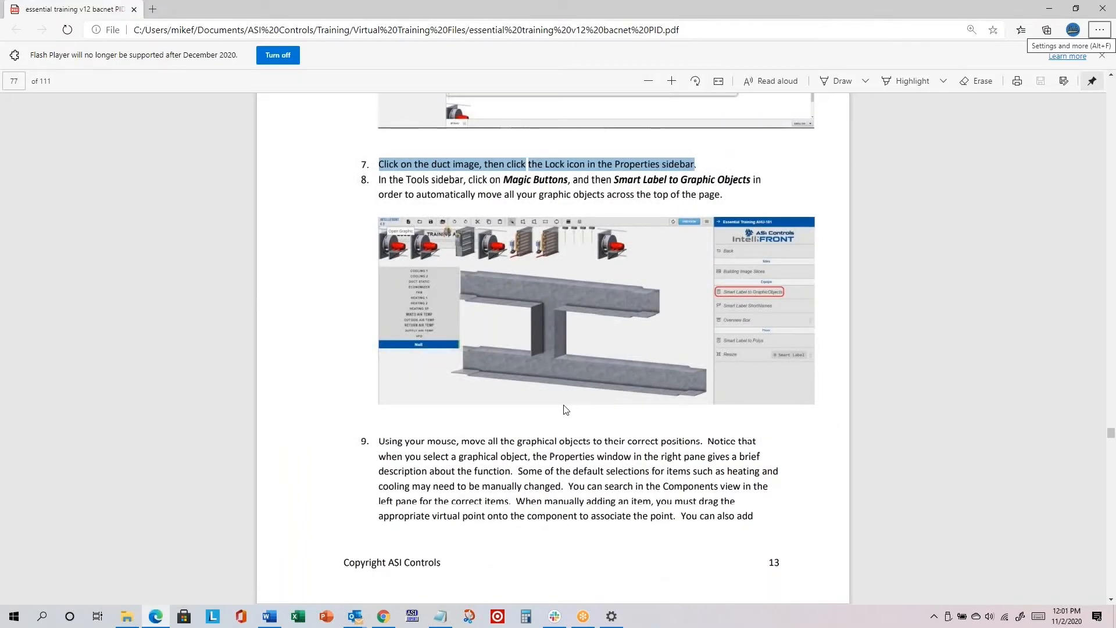
scroll(565, 409, down, 10)
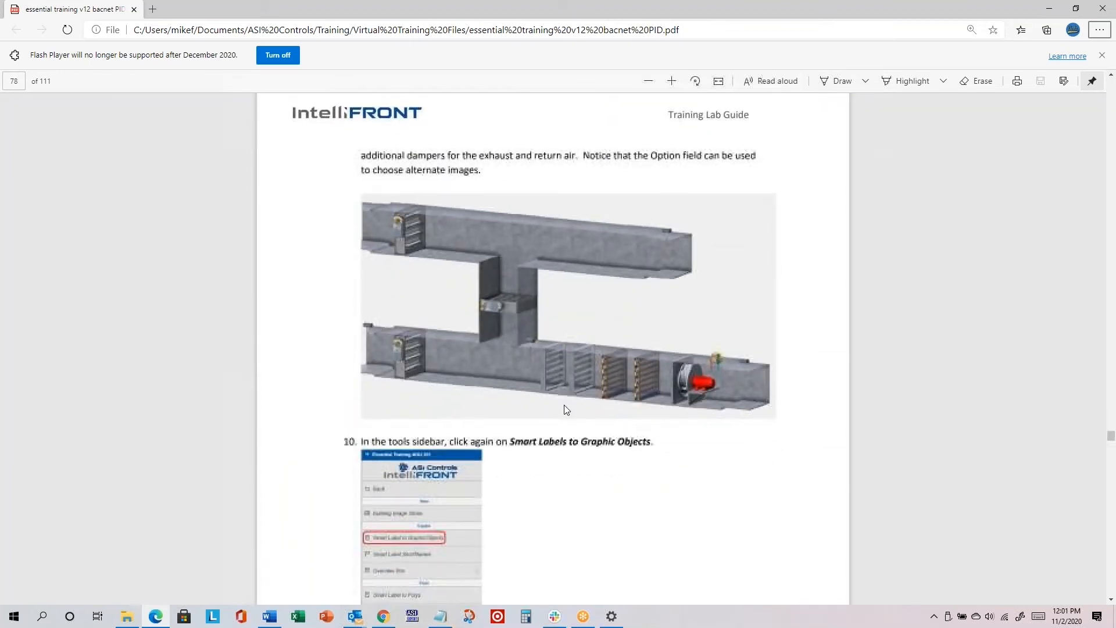
scroll(567, 410, down, 5)
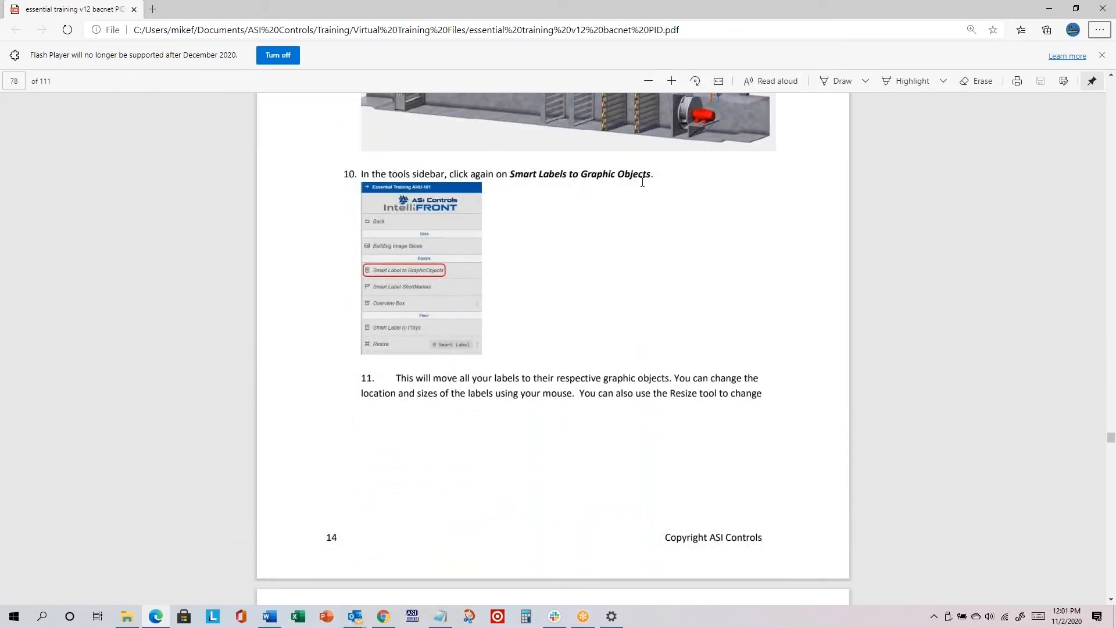
Step: Switch back to the graphics builder in Chrome and apply Smart Label to GraphicObjects to send the labels to their objects
key(alt+Tab)
key(Tab)
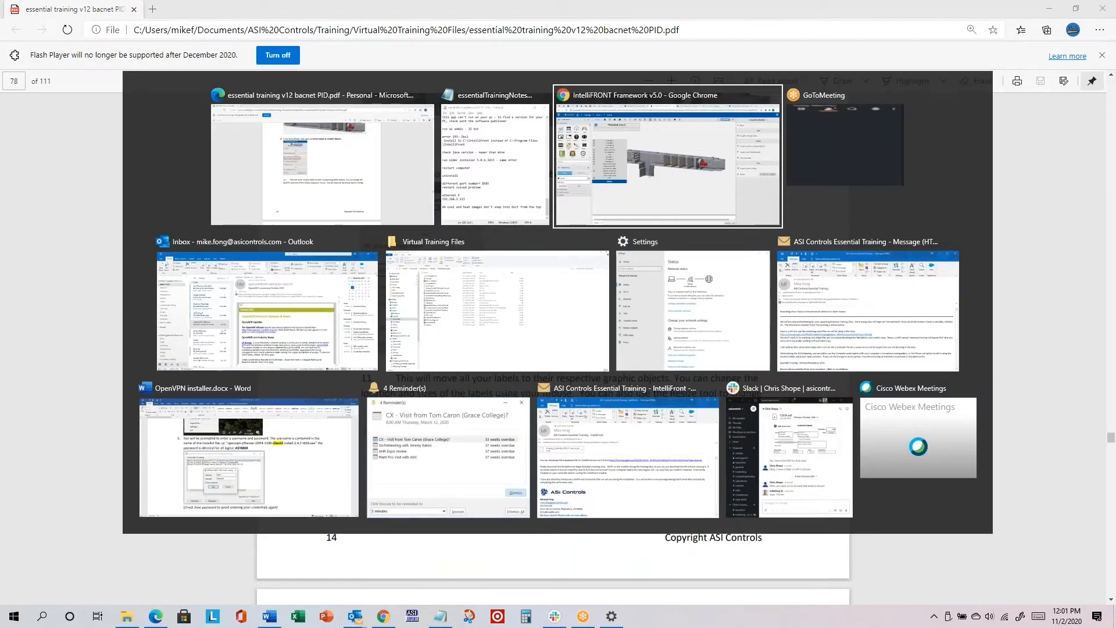
click(998, 217)
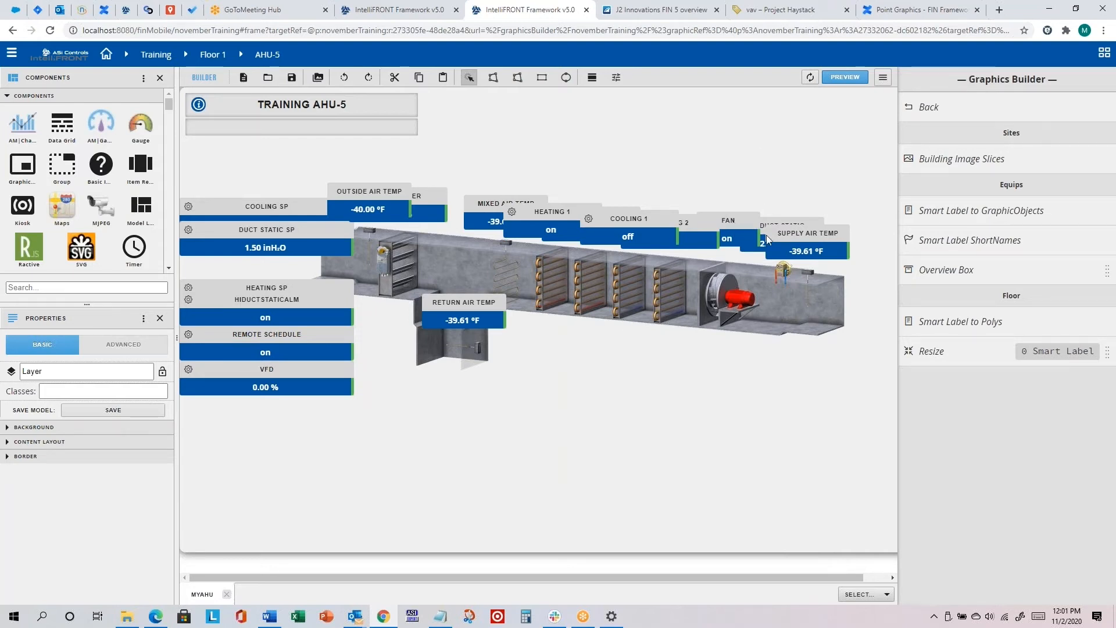
Step: Resize the VFD smart label to small and place it above the Fan label
click(274, 372)
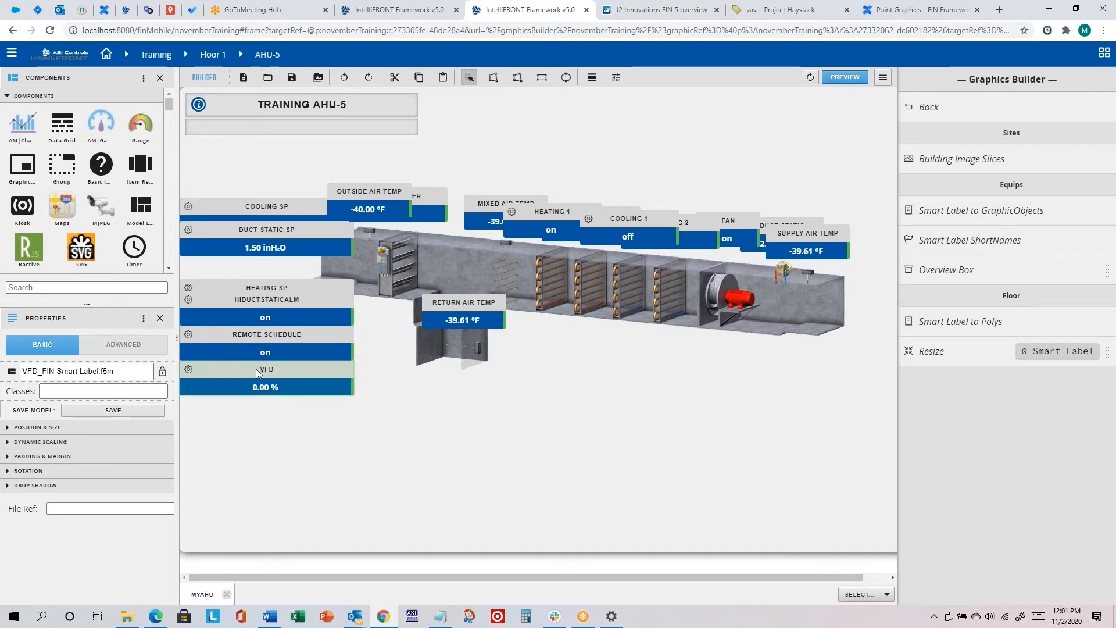
drag(256, 368, 665, 379)
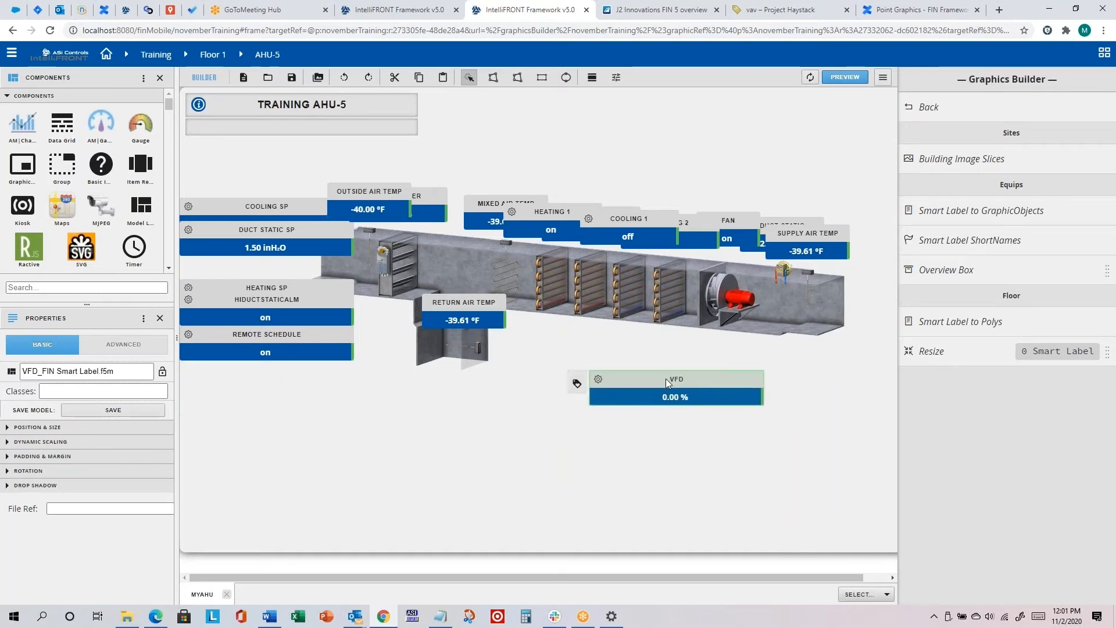
click(942, 352)
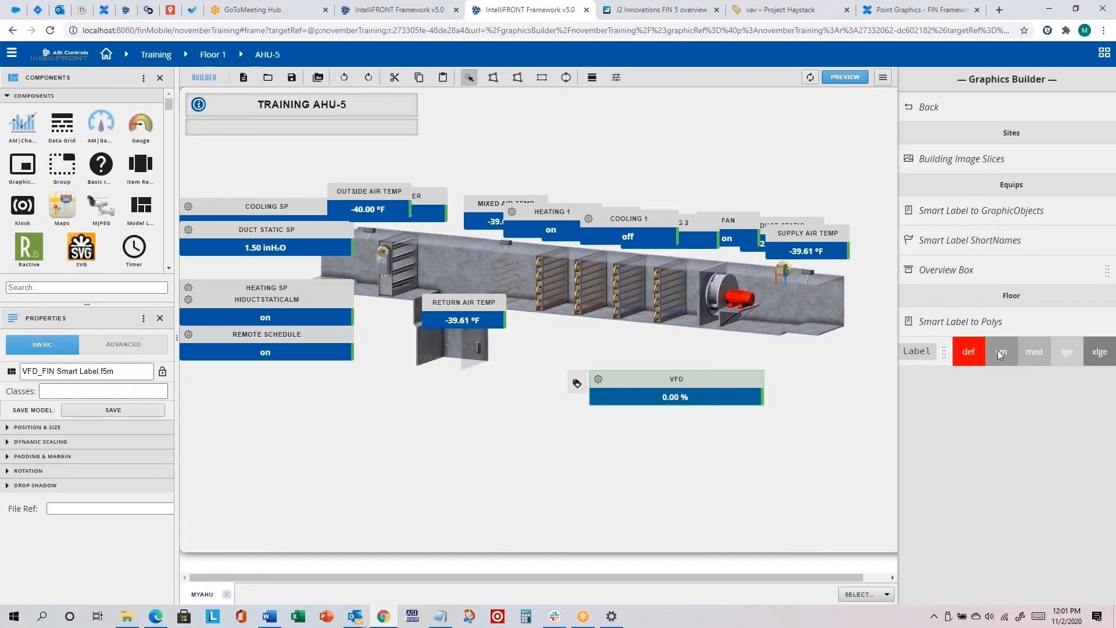
click(1000, 352)
drag(613, 375, 727, 174)
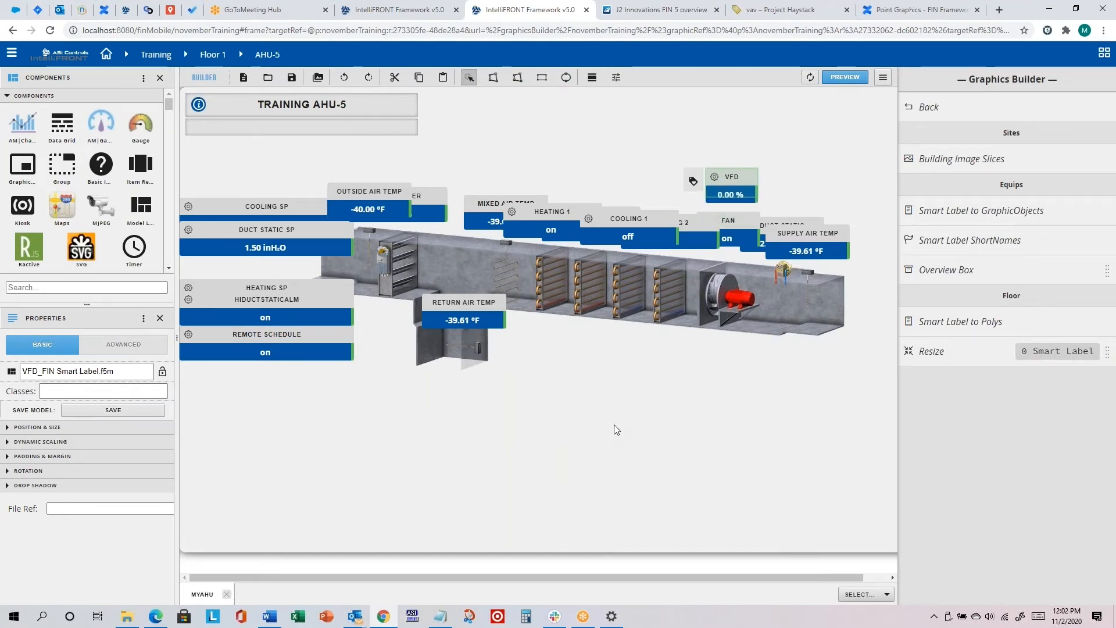
Step: Delete the leftover Cooling SP, Duct Static SP, Heating SP, HiDuctStaticAlm and Remote Schedule labels
click(498, 461)
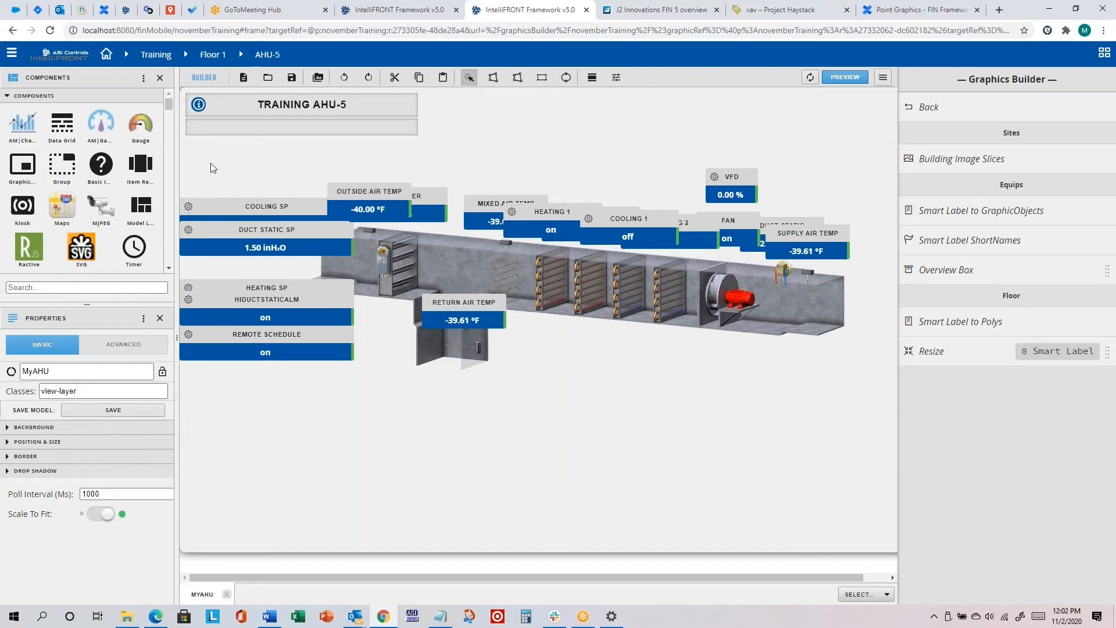
drag(210, 162, 242, 382)
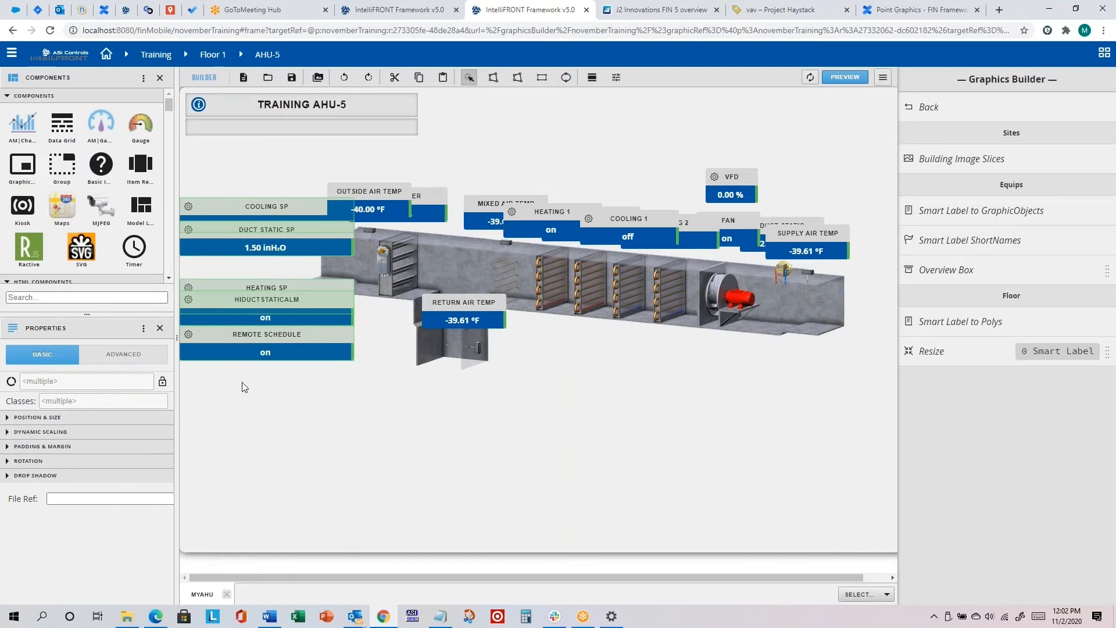
key(Delete)
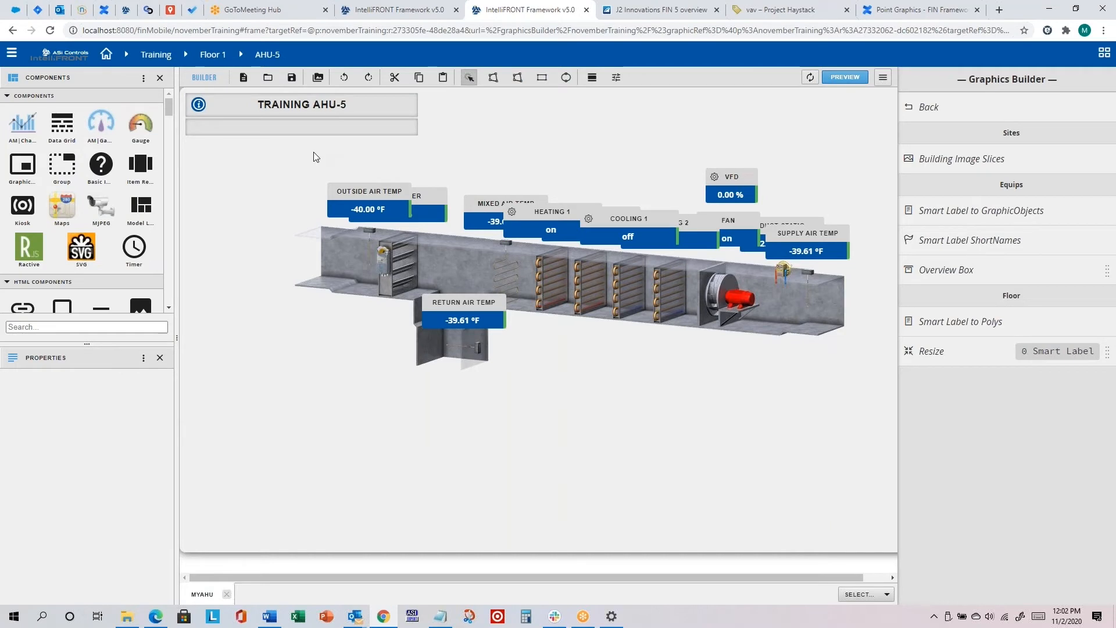
Step: Select all the smart labels above the duct, excluding the Outside Air Temp sensor, and resize them to small
drag(308, 150, 866, 235)
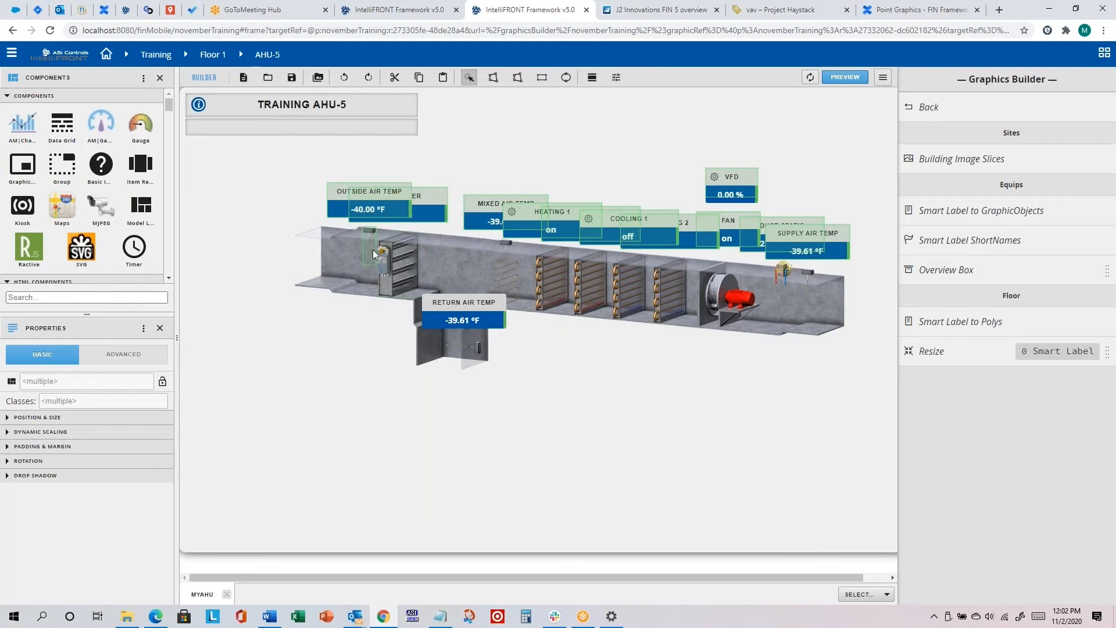
click(369, 232)
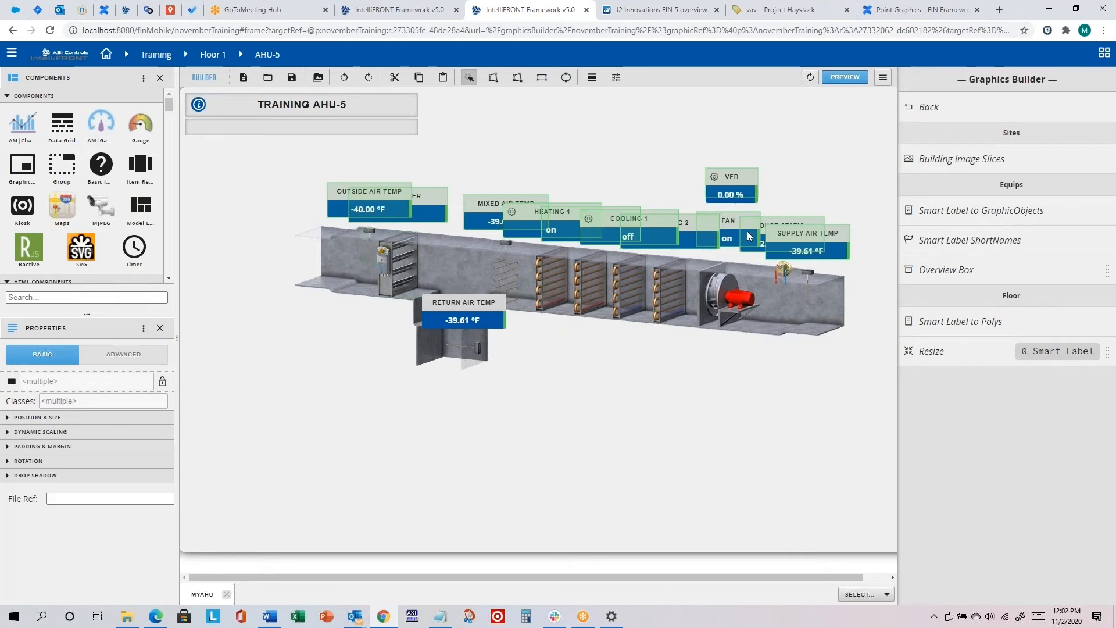
click(942, 353)
click(1001, 351)
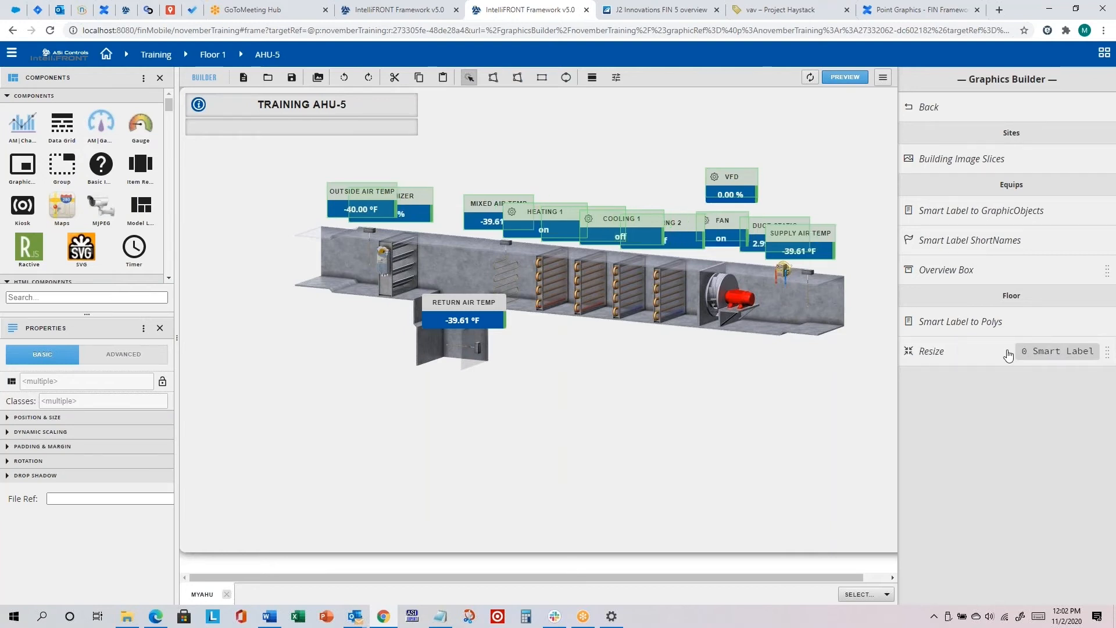
Step: Resize the Return Air Temp label to small and place it just right of the duct's lower branch
click(476, 303)
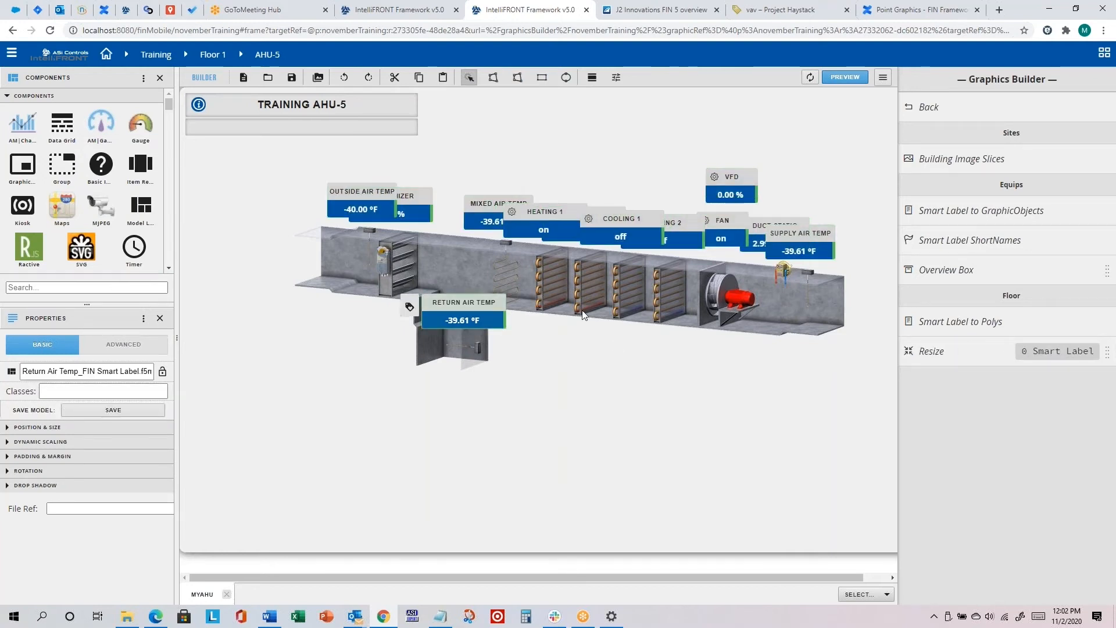
click(931, 356)
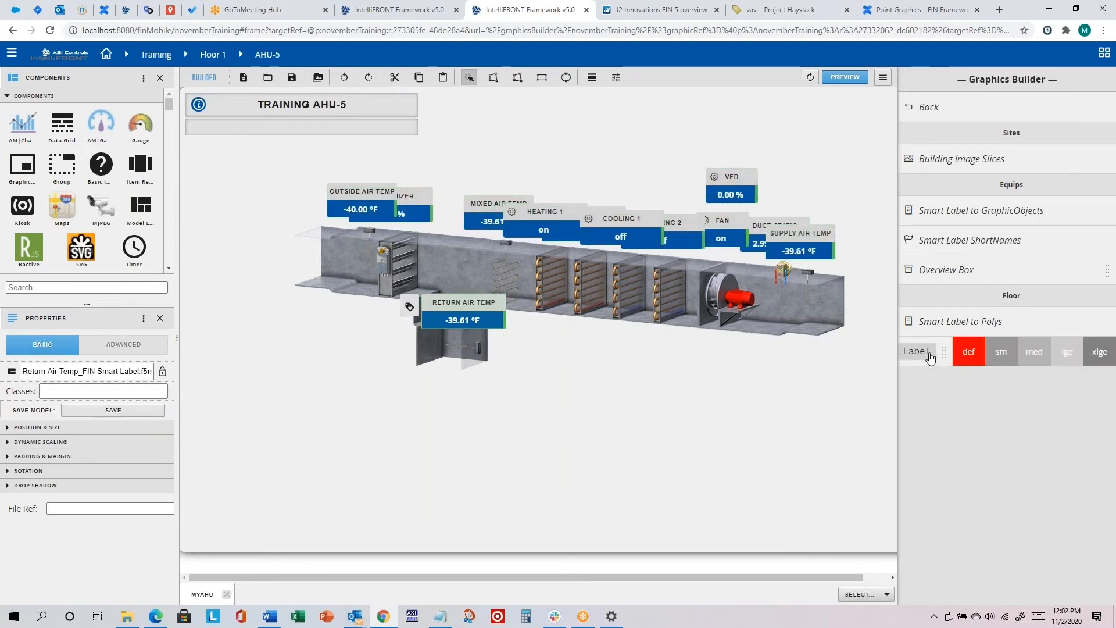
click(999, 357)
drag(463, 302, 541, 339)
Step: Place the Outside Air Temp label left of the duct and move its sensor to the left end of the duct's upper edge
drag(330, 211, 250, 247)
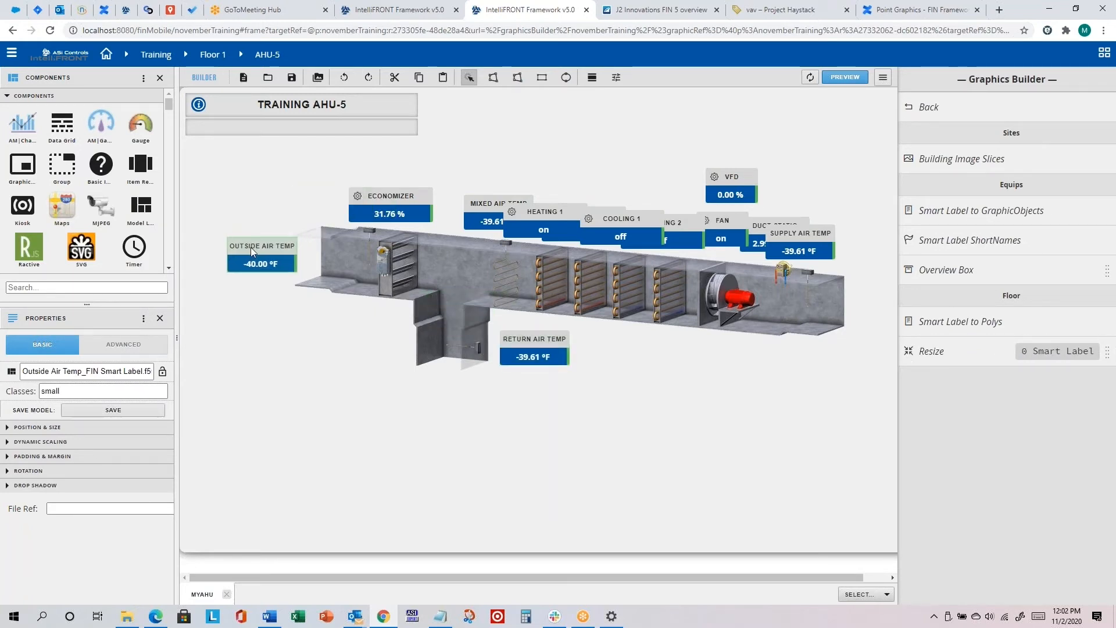
click(371, 226)
drag(370, 226, 328, 222)
click(316, 219)
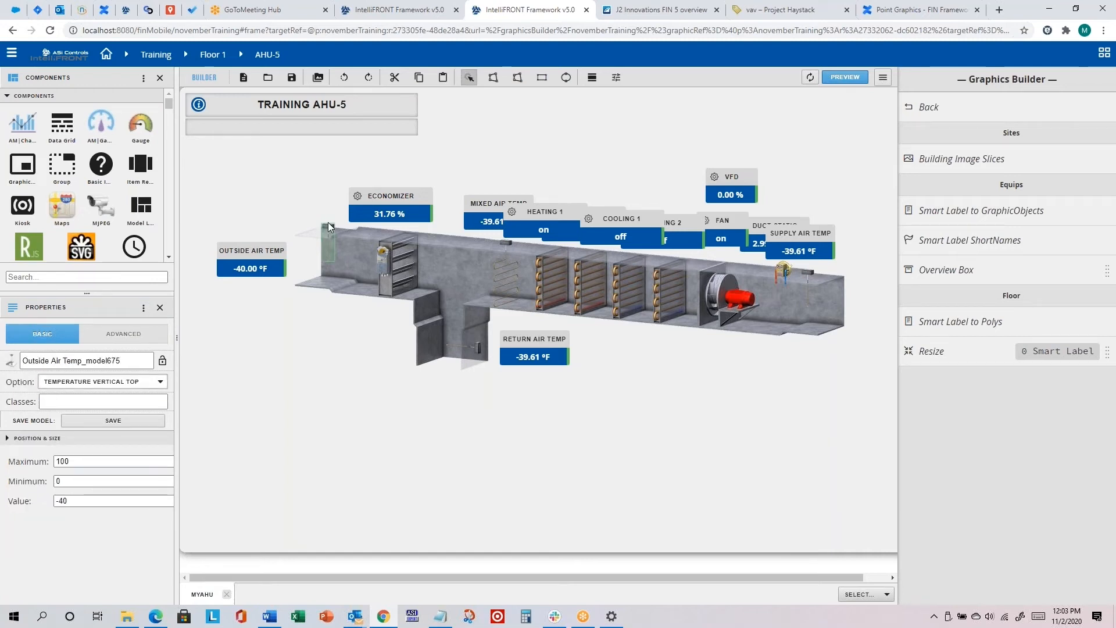
click(329, 223)
Step: Move the Economizer damper closer to the duct's left end and place its label below the duct beneath it
drag(397, 250, 350, 251)
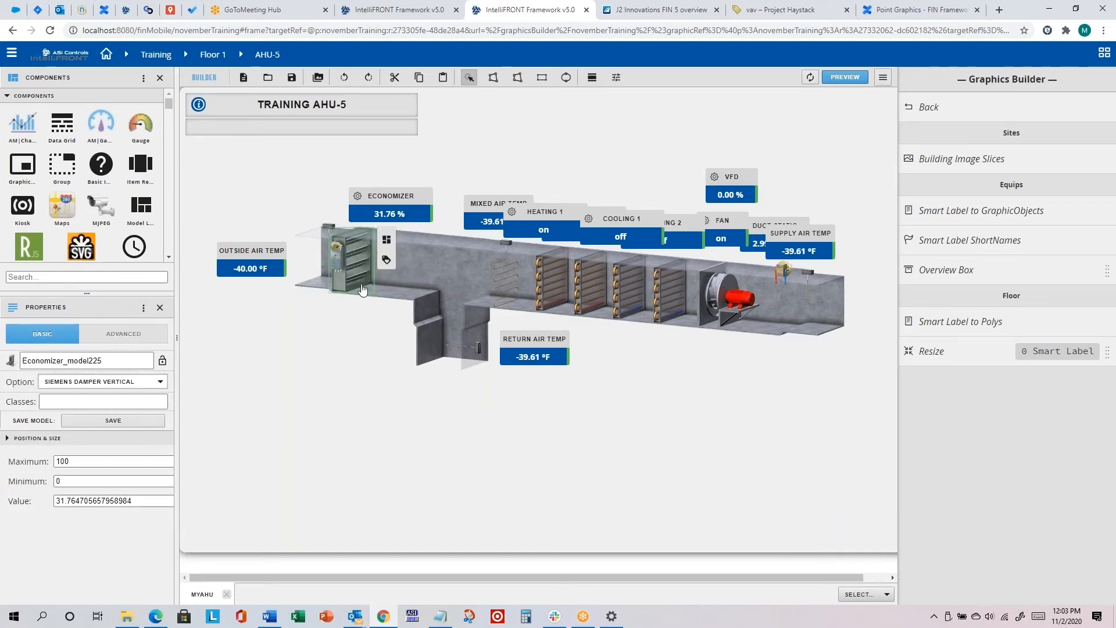
click(364, 339)
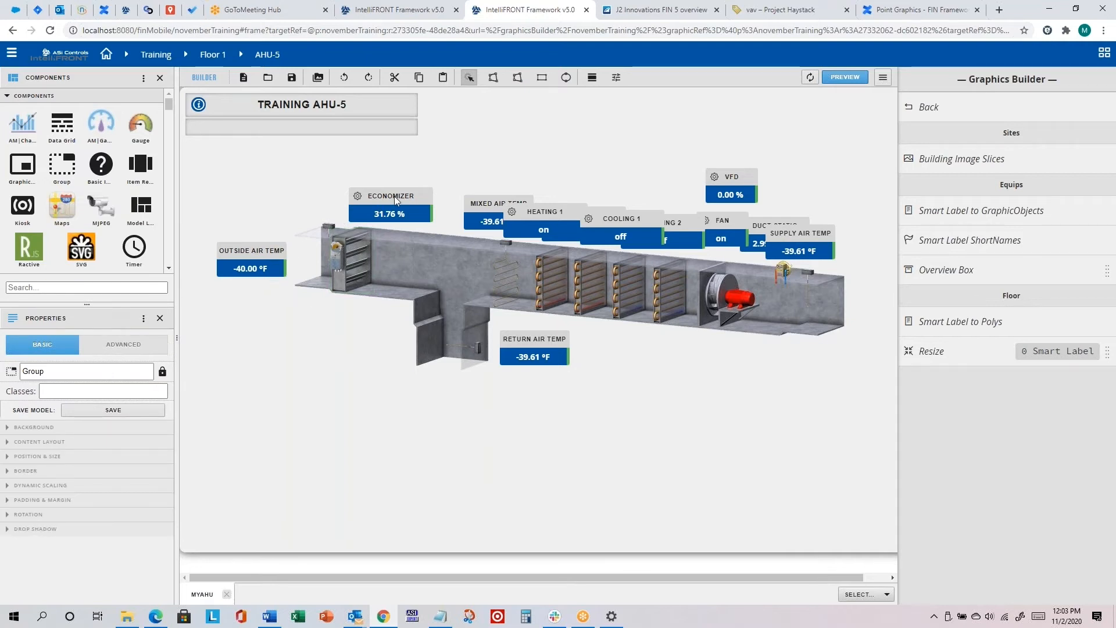
drag(390, 193, 348, 301)
Step: Place the Mixed Air Temp label on the duct above the lower branch and stack the Heating 1 label above the Heating 2 label
drag(488, 198, 437, 258)
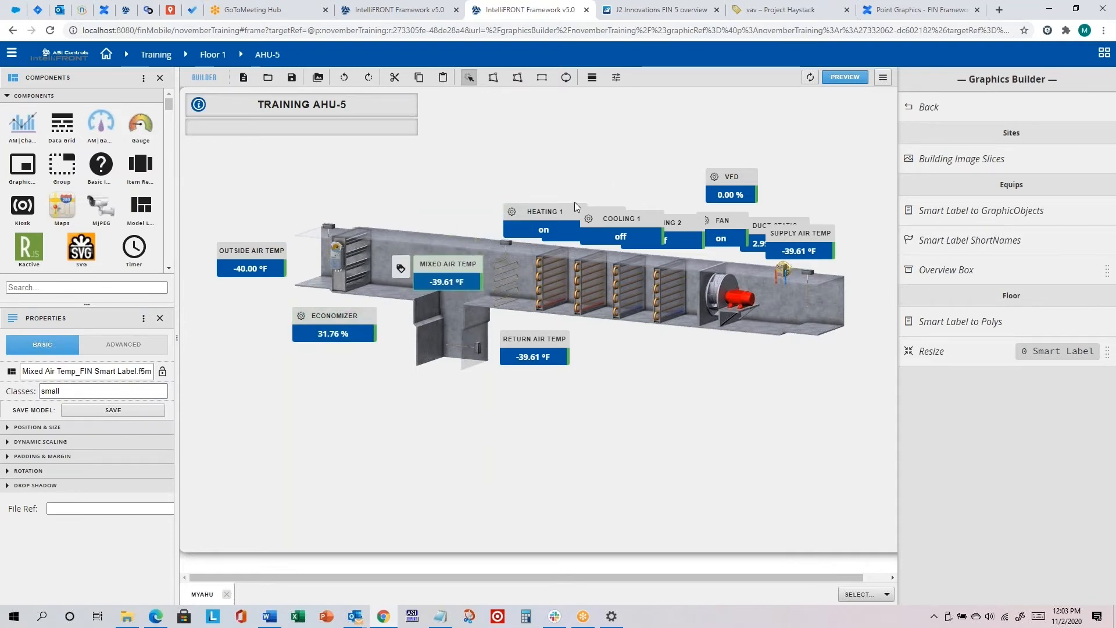
drag(540, 213, 562, 178)
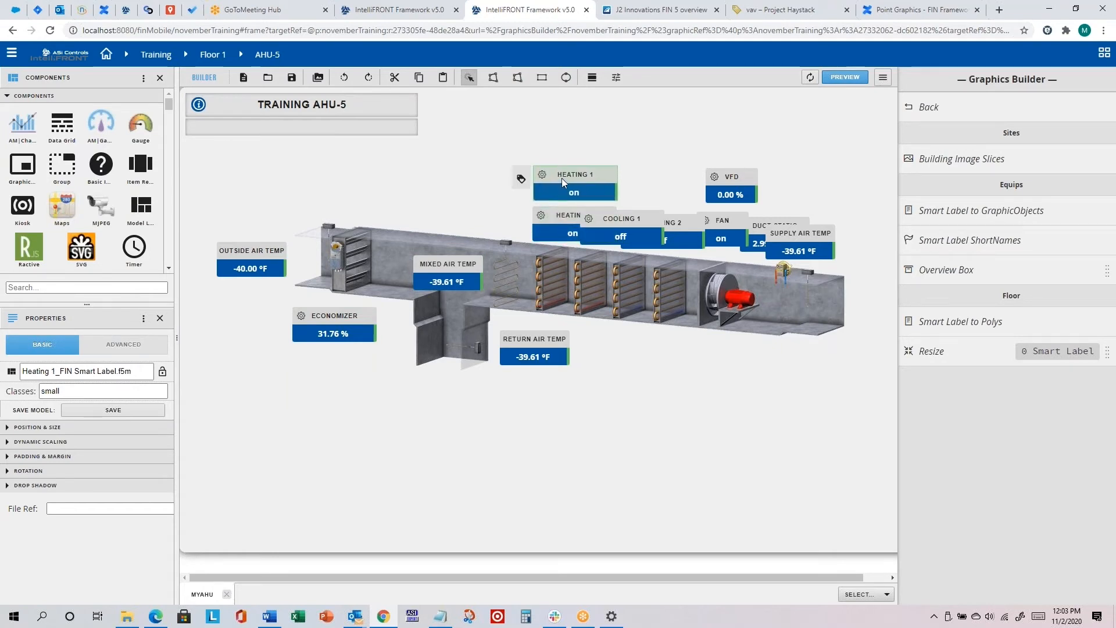
Step: Stack the Cooling 1 label above the Cooling 2 label below the duct's coils, and align the VFD label directly above the Fan label
drag(621, 219, 650, 343)
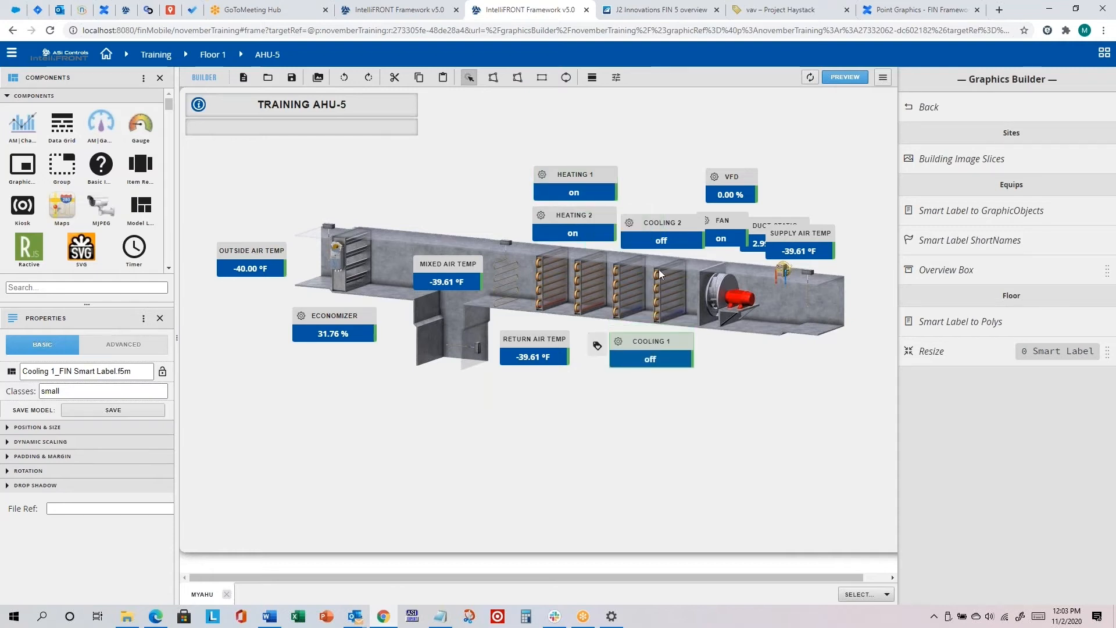
drag(658, 222, 644, 382)
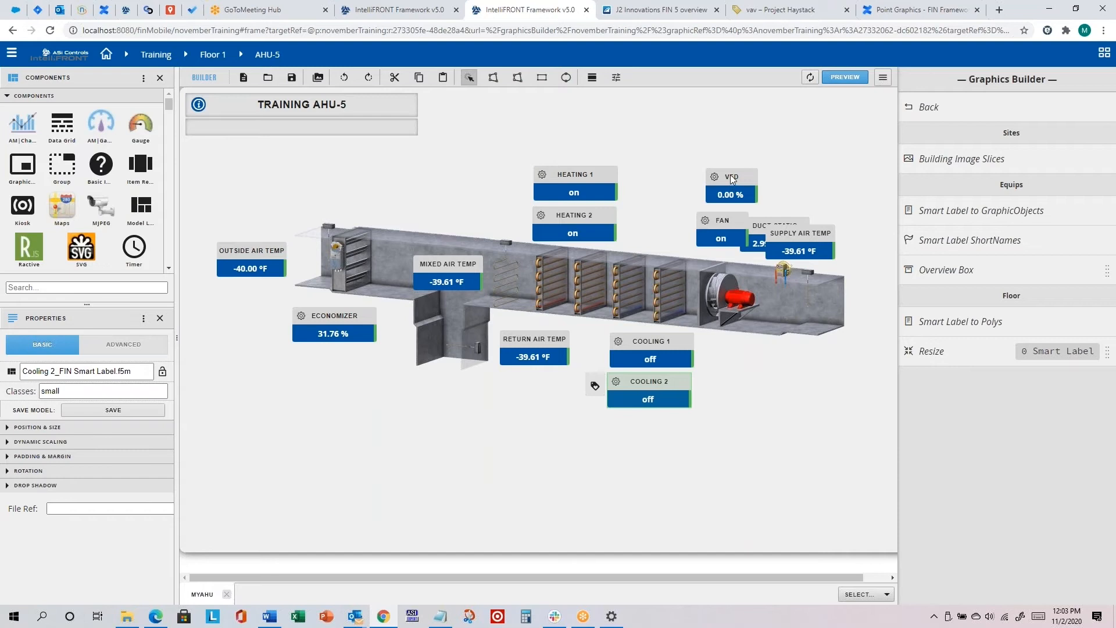
drag(729, 173, 720, 176)
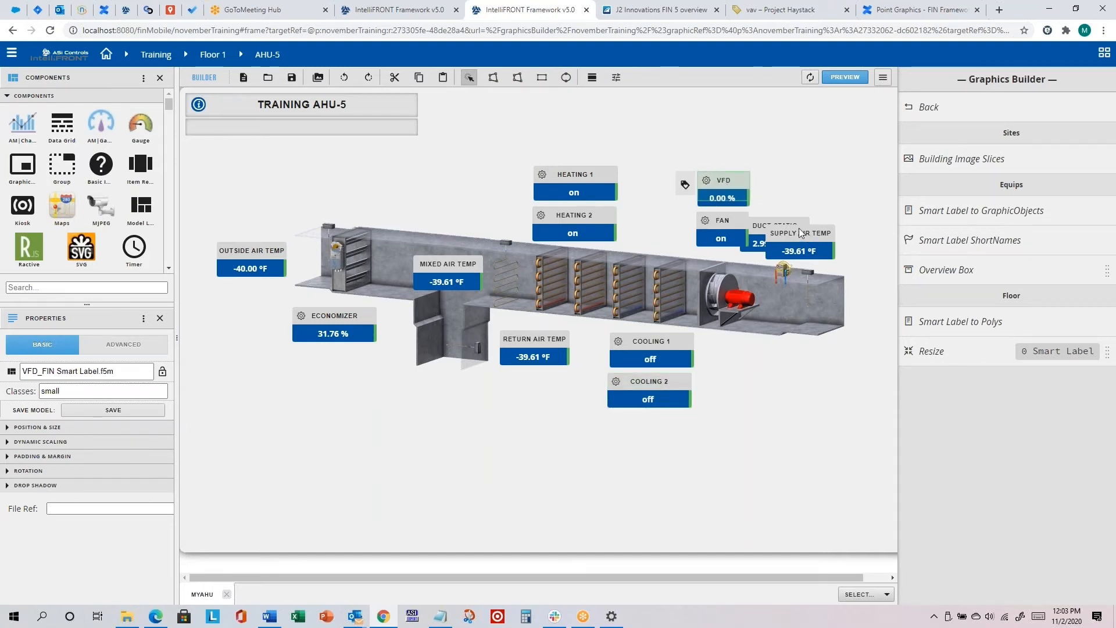
Step: Place the Supply Air Temp label above the duct's right end and the Duct Static label just below that end
drag(801, 231, 821, 351)
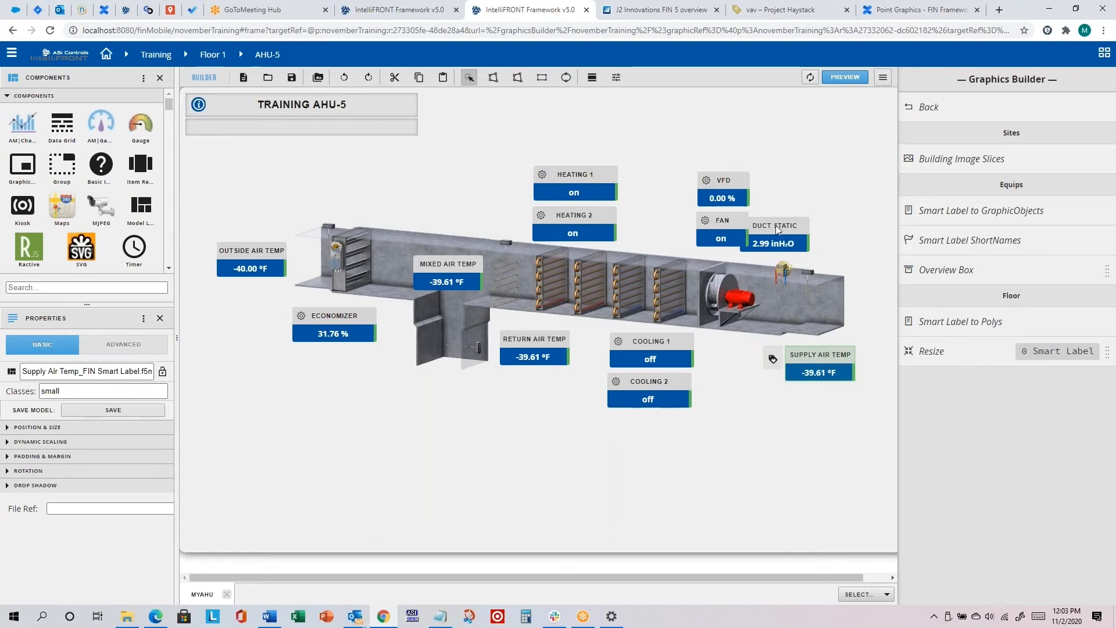
drag(781, 231, 821, 398)
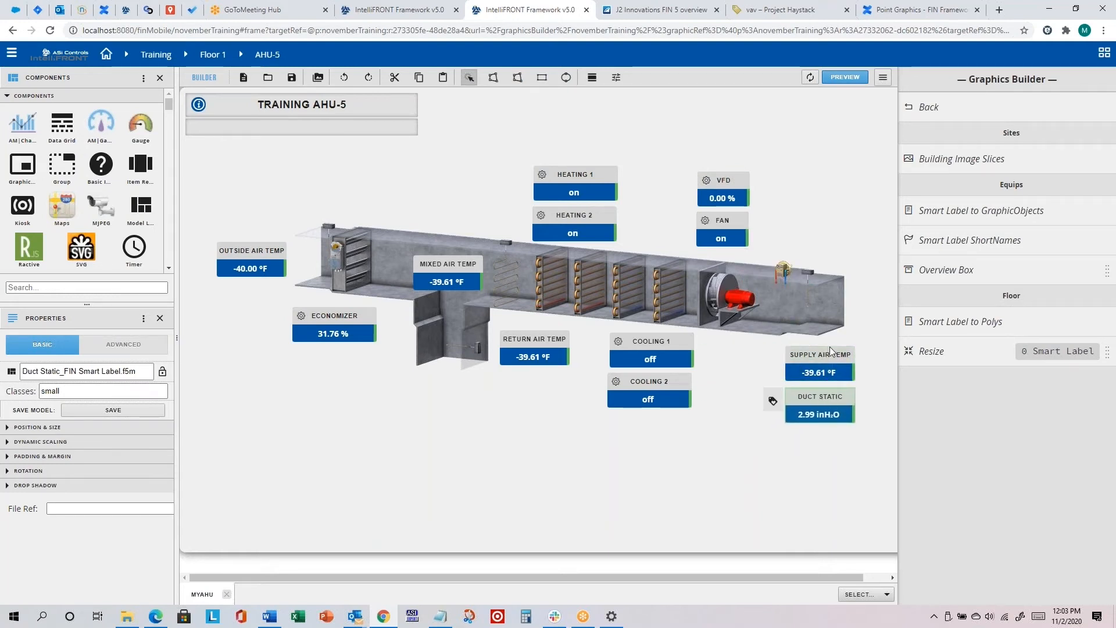
drag(827, 357, 852, 233)
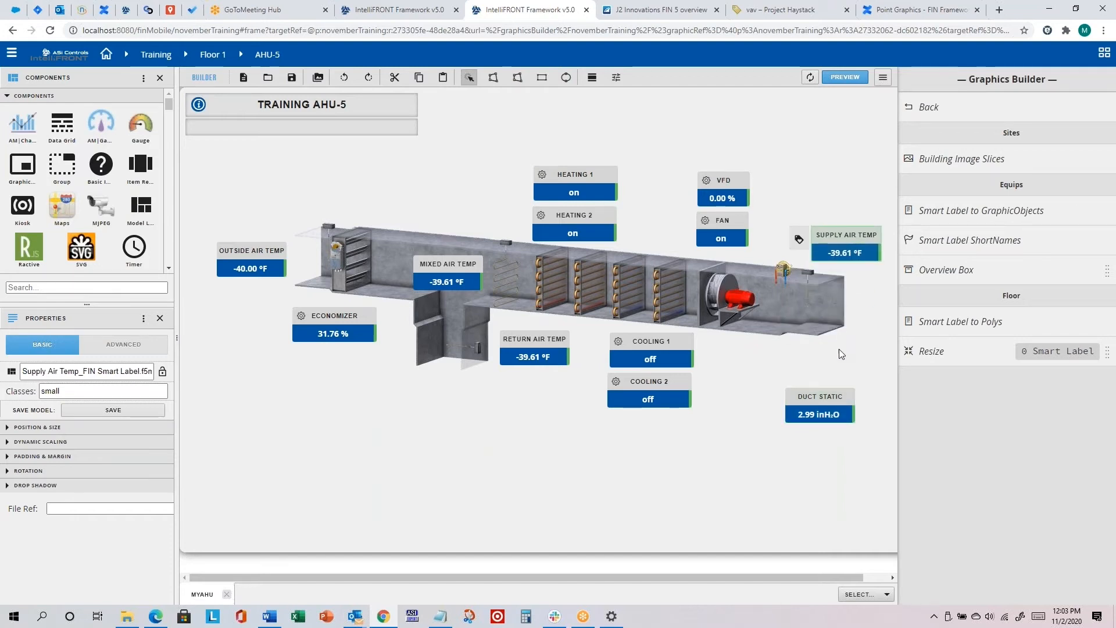
drag(824, 395, 828, 319)
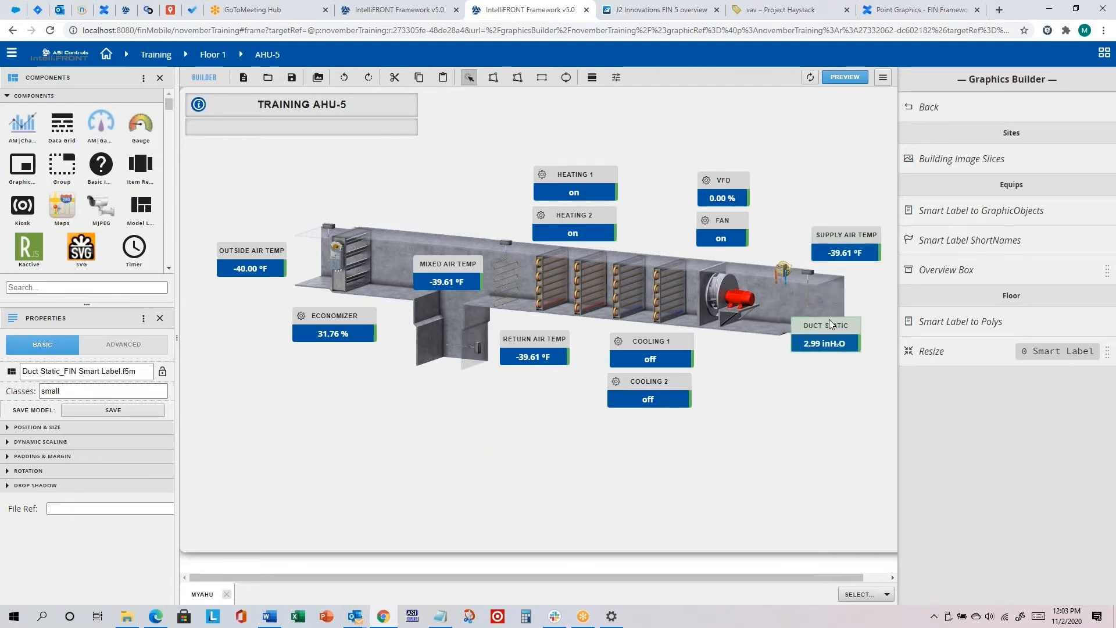
click(790, 440)
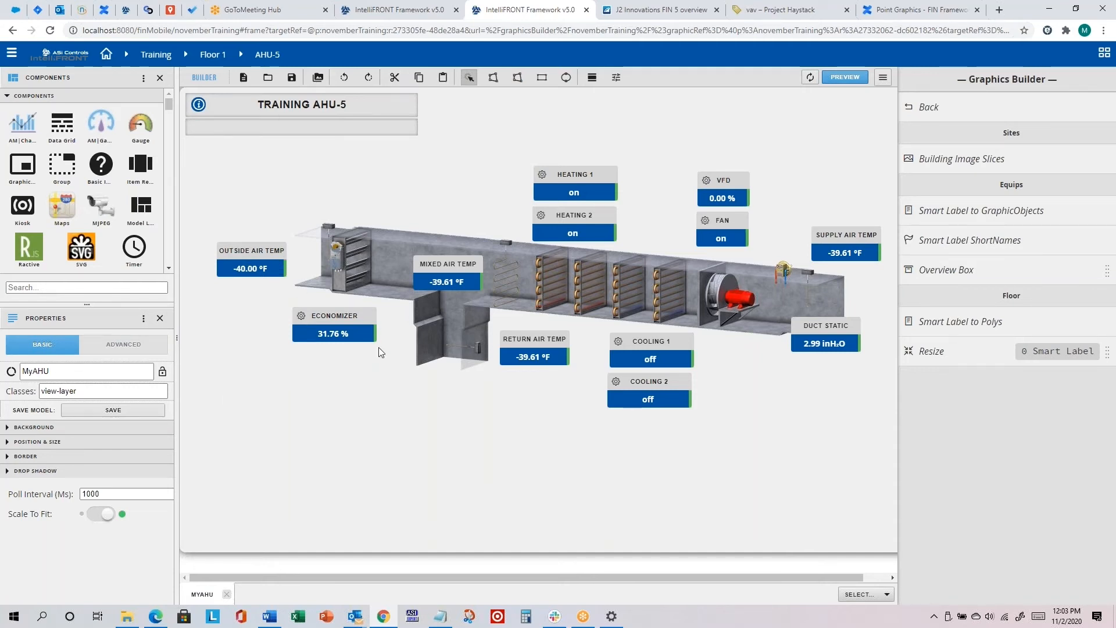
Step: Move the return air sensor to the right edge of the duct's lower branch, beside the Return Air Temp label
click(469, 343)
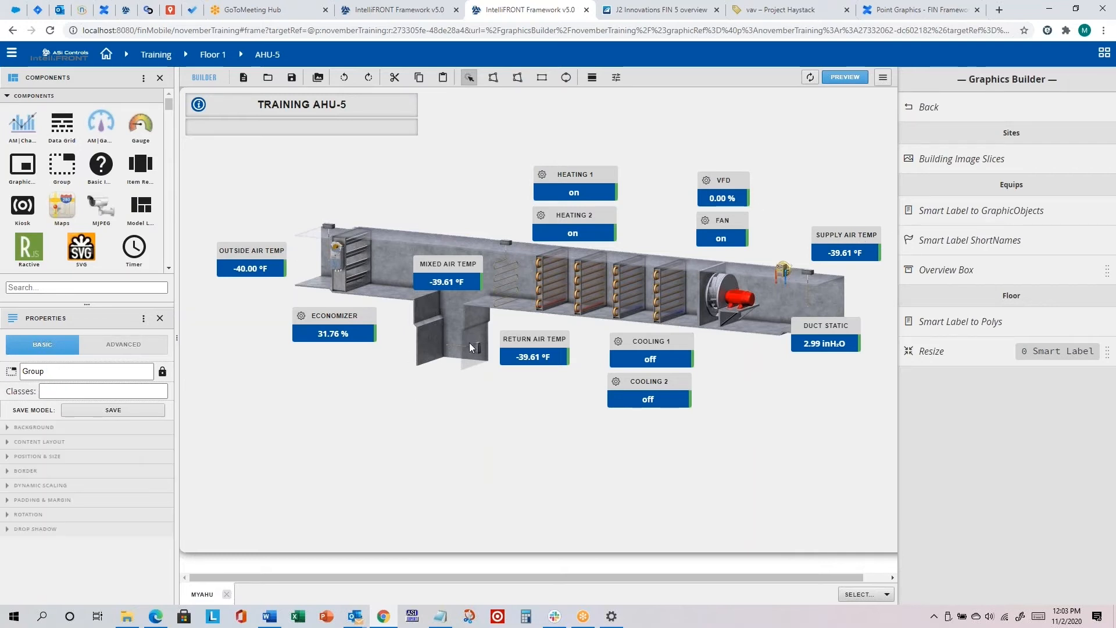
drag(452, 344, 386, 244)
click(231, 264)
drag(424, 307, 486, 342)
click(463, 399)
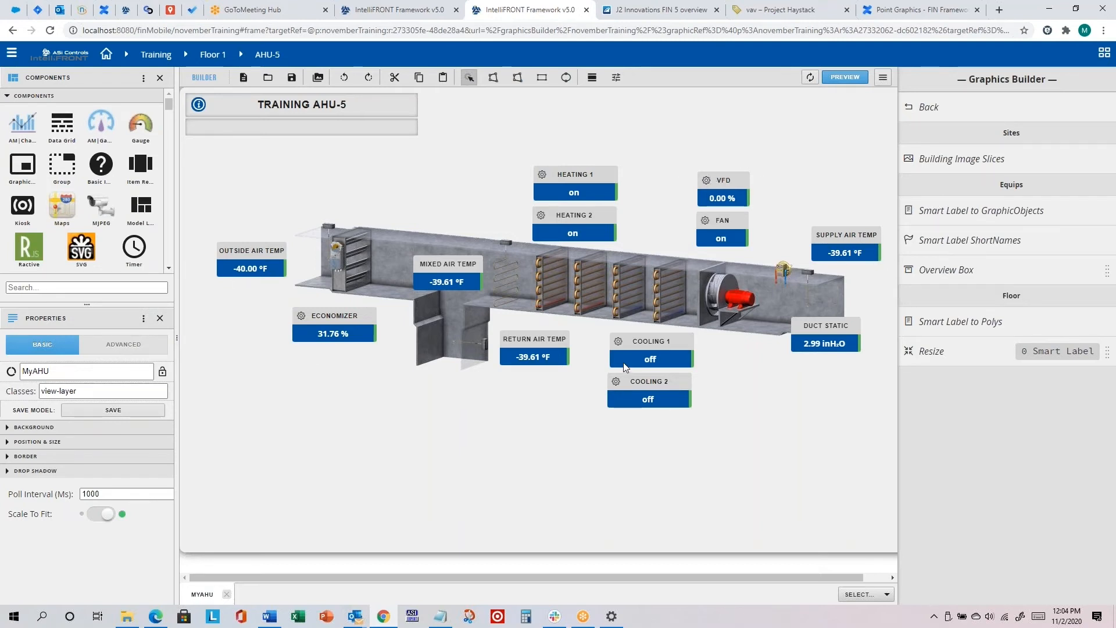
Step: Read the Overview Box instructions in the lab guide PDF, then return to the Graphics Builder and start a new Overview Box
key(alt+Tab)
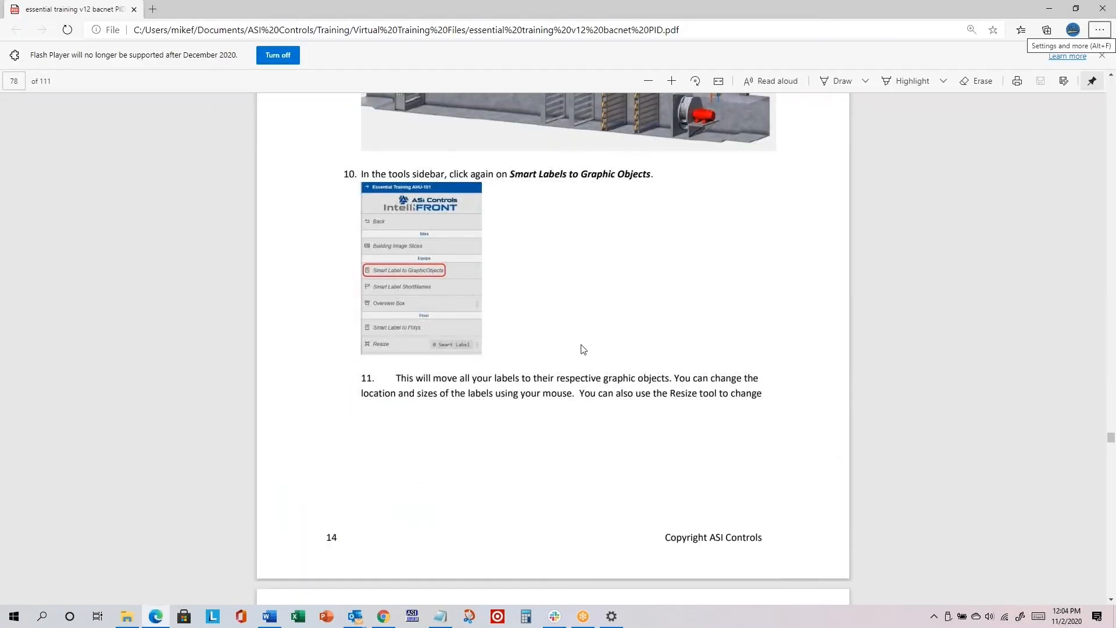
scroll(583, 349, down, 12)
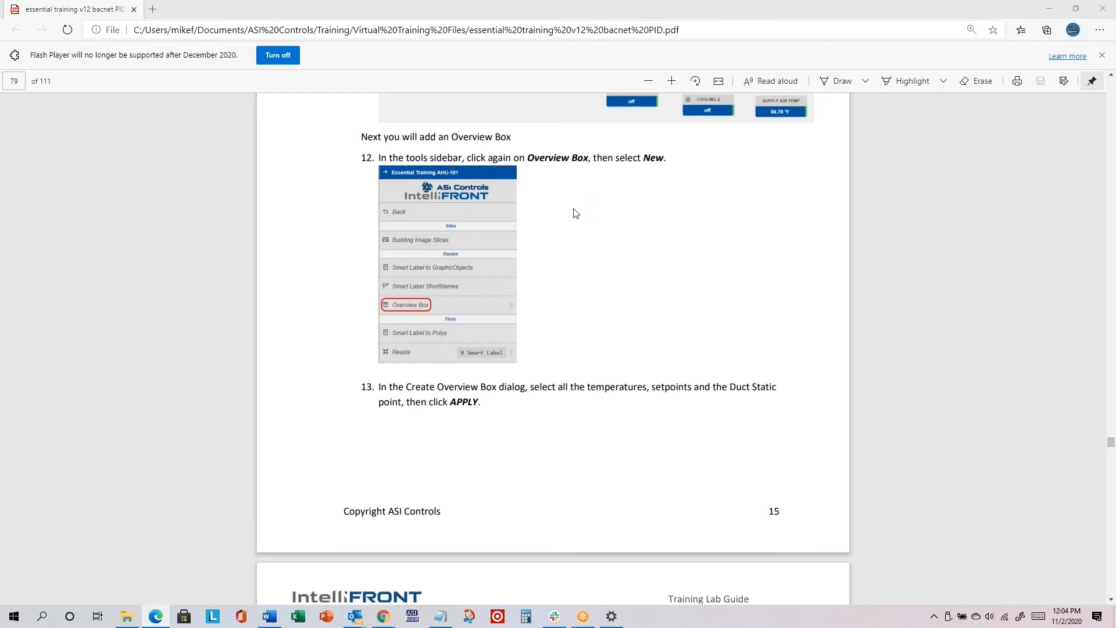
key(alt+Tab)
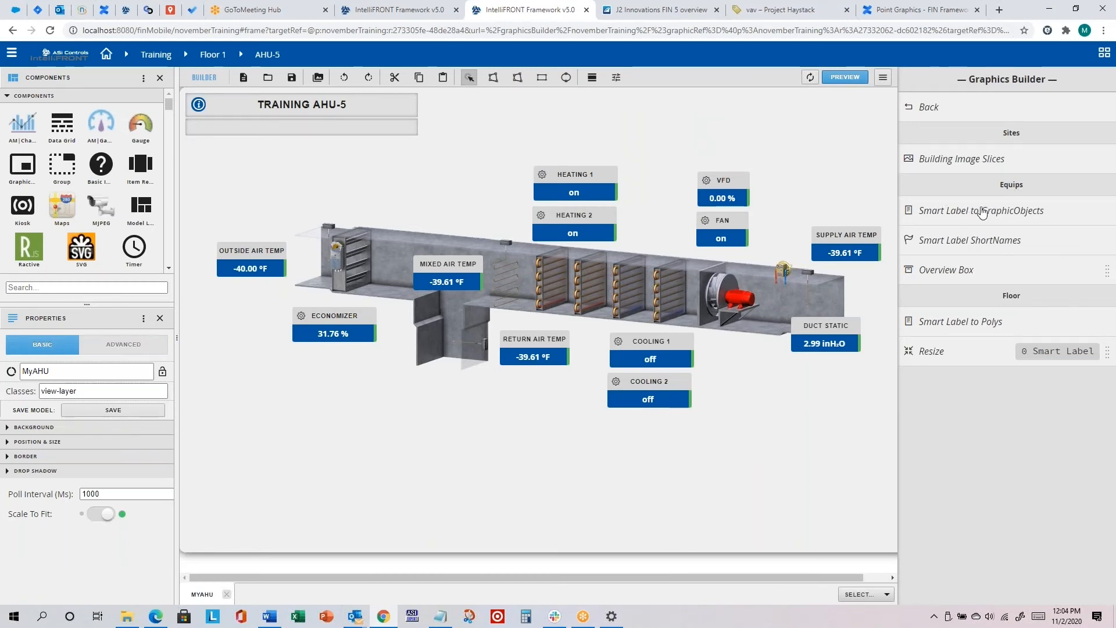
click(965, 276)
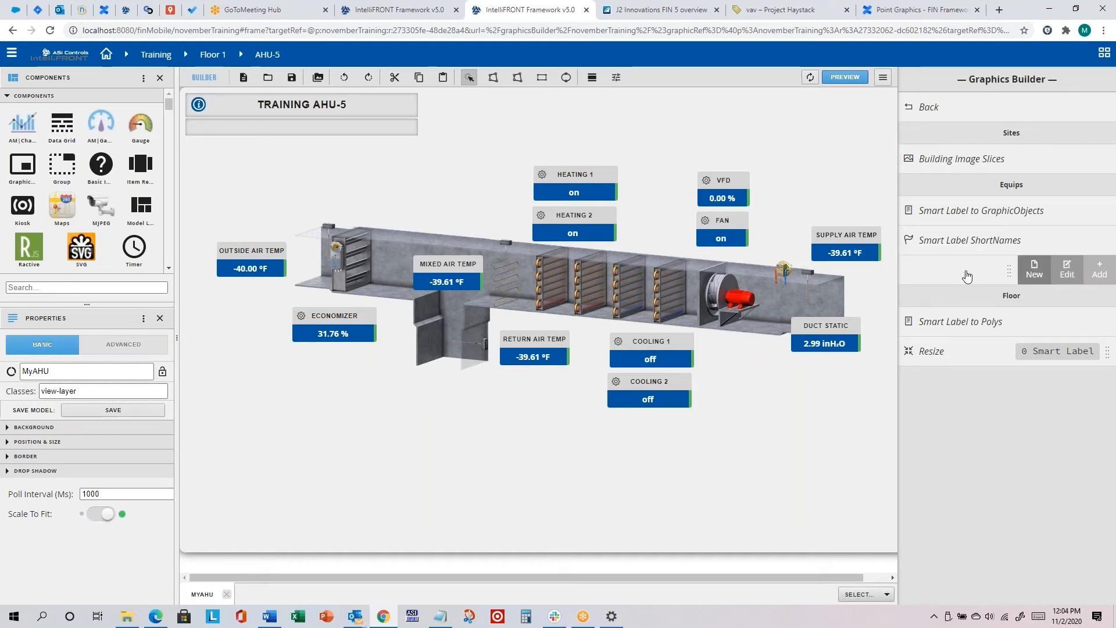
click(1033, 267)
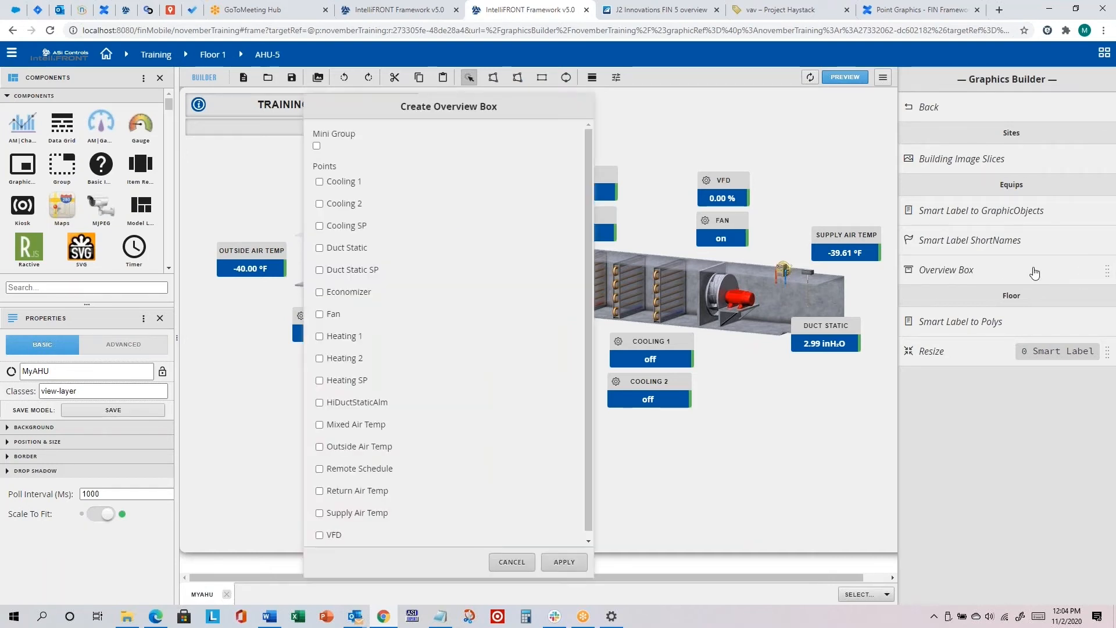
Step: Include Cooling SP, Duct Static, Duct Static SP, Heating SP and the Mixed, Outside, Return and Supply Air Temp points in the overview box
key(alt+Tab)
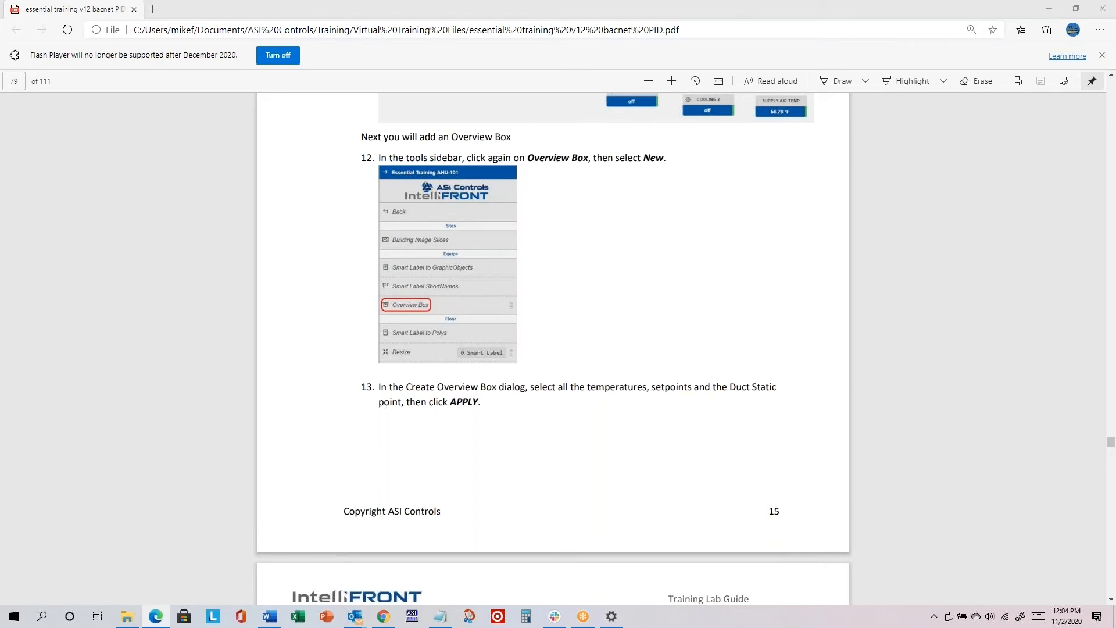
key(alt+Tab)
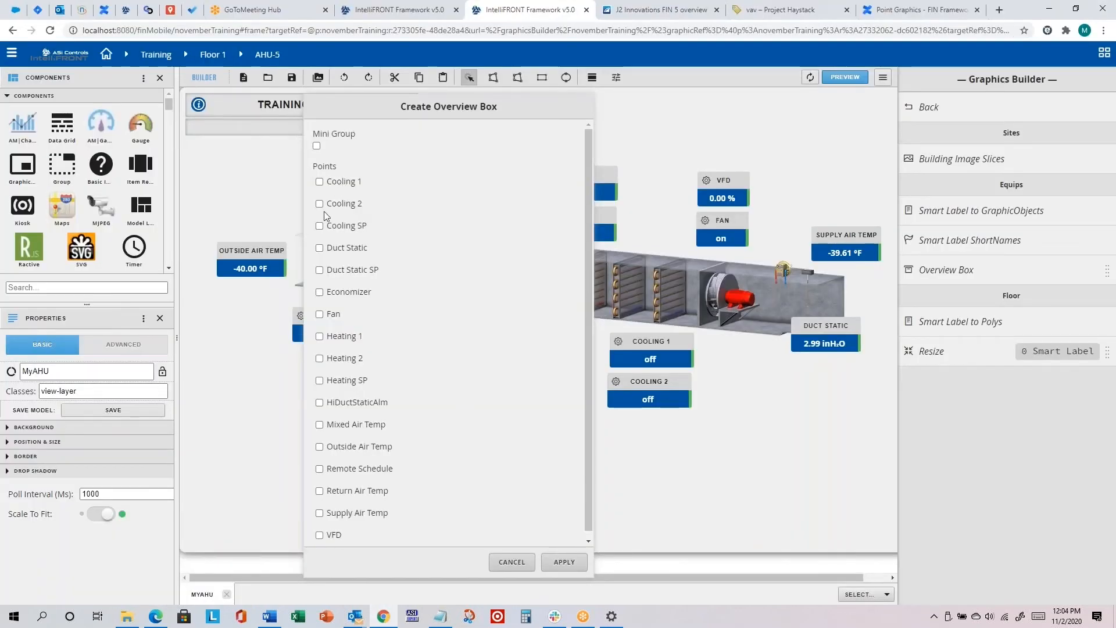
click(320, 226)
click(320, 249)
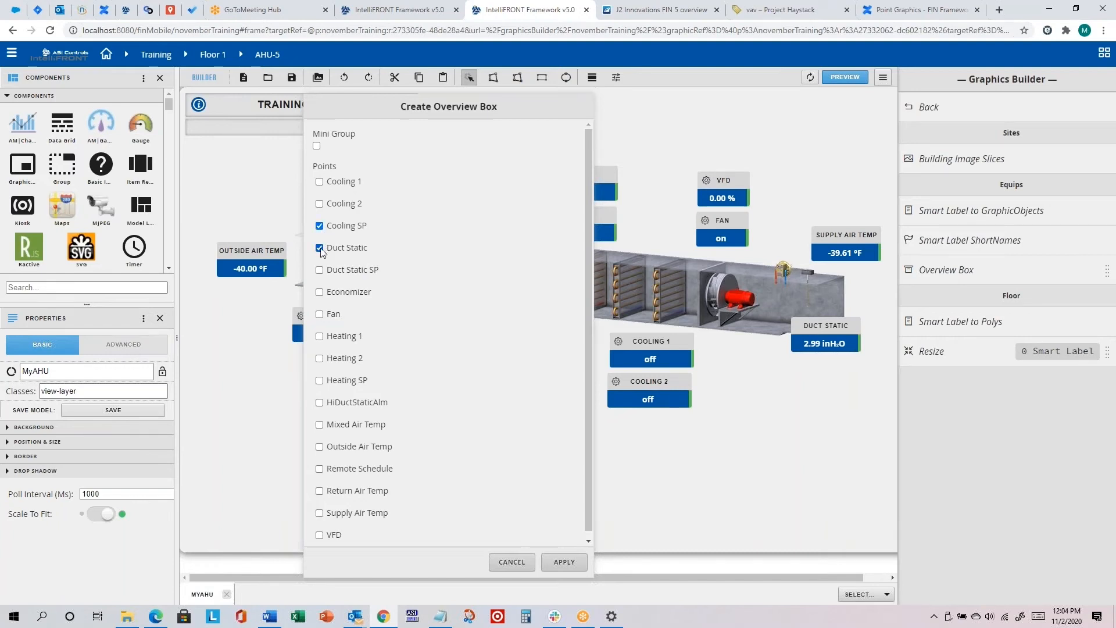
click(320, 271)
click(320, 381)
click(320, 425)
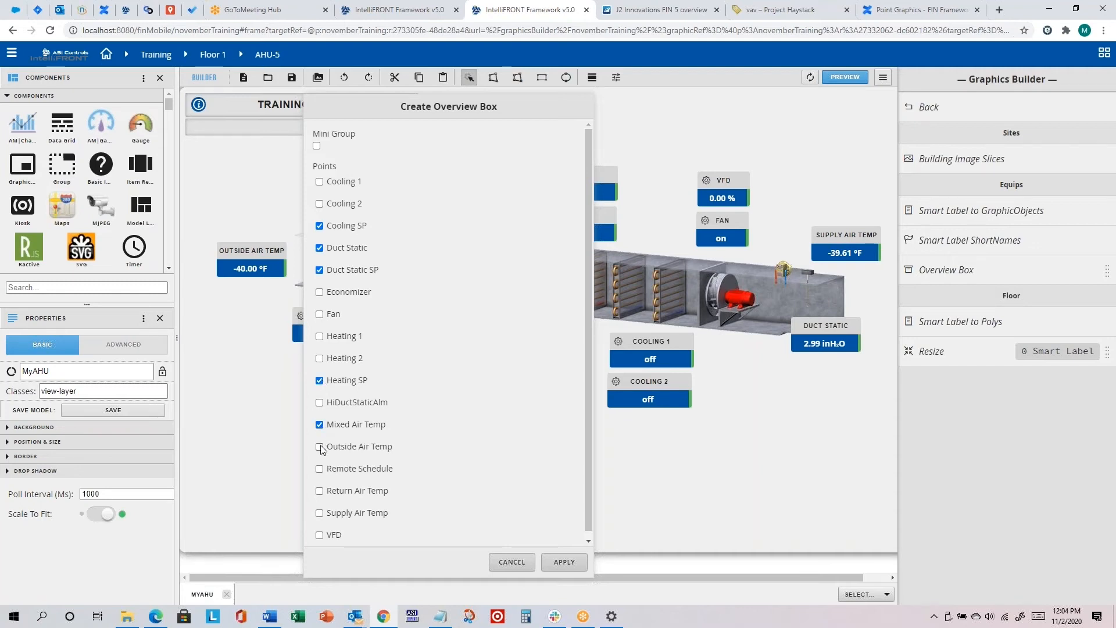
click(320, 491)
click(319, 514)
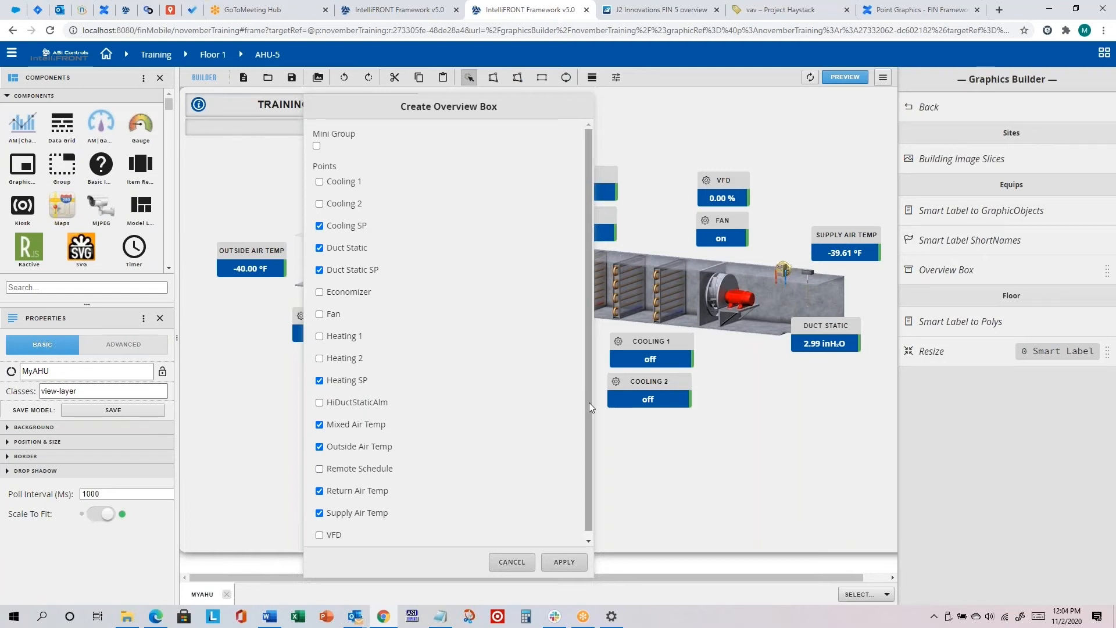
scroll(590, 419, down, 1)
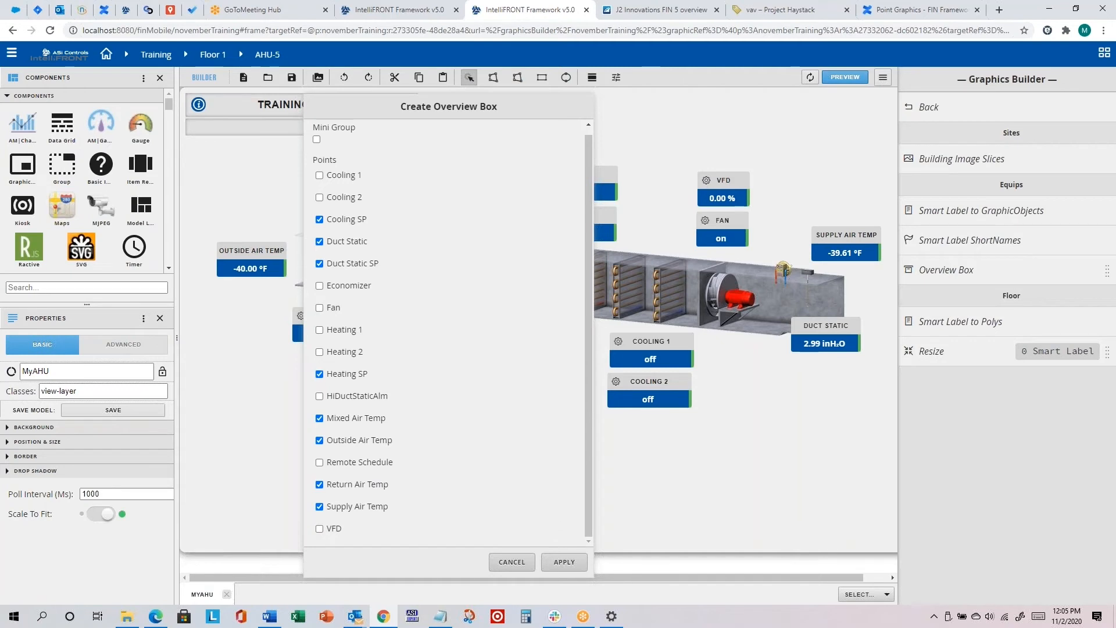
click(565, 563)
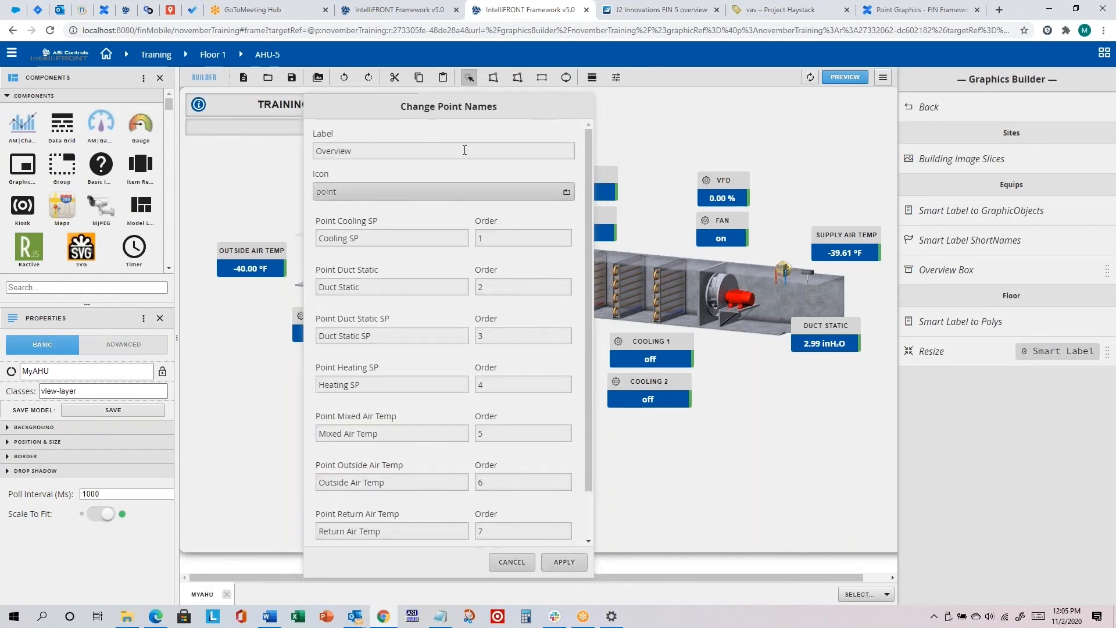
Step: Look up the overview box naming instruction in the lab guide and set the box's label to Inputs and Setpoints
key(alt+Tab)
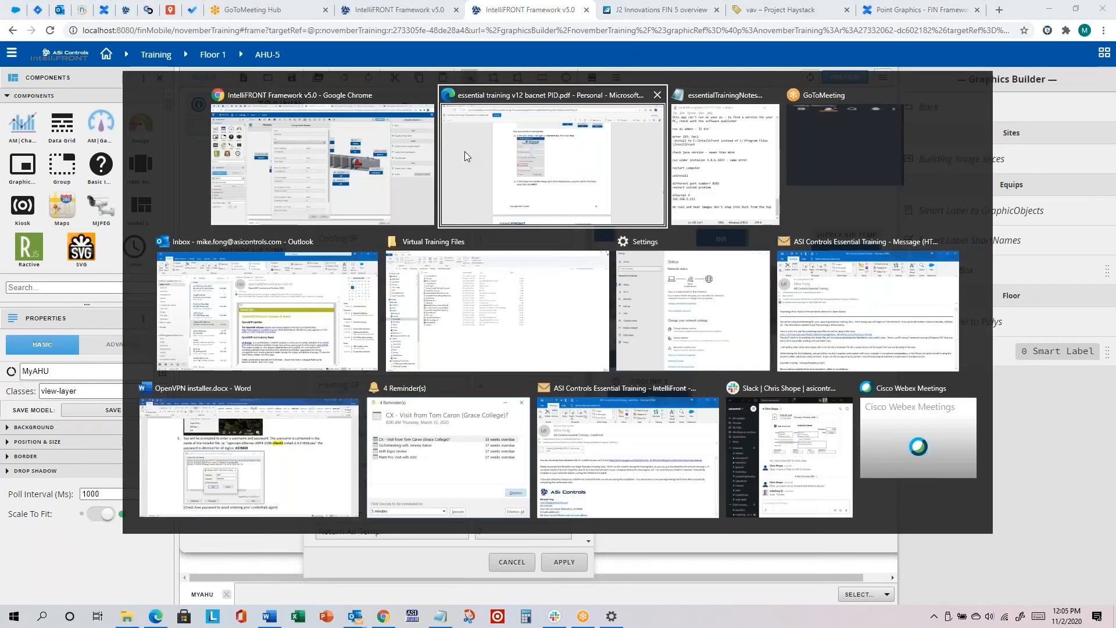
scroll(580, 229, down, 10)
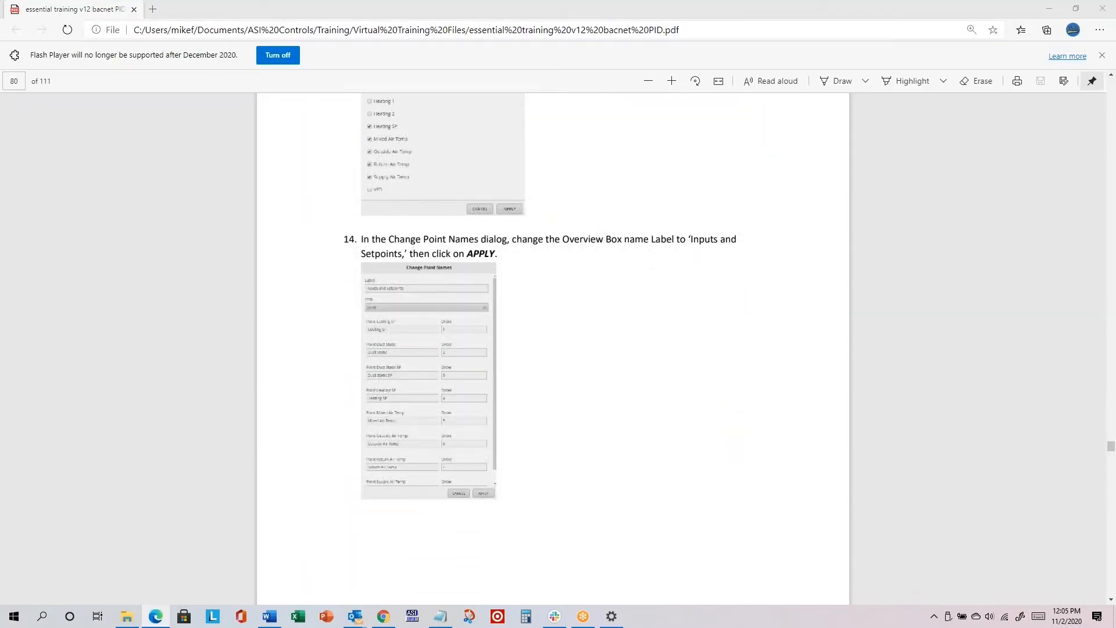
key(alt+Tab)
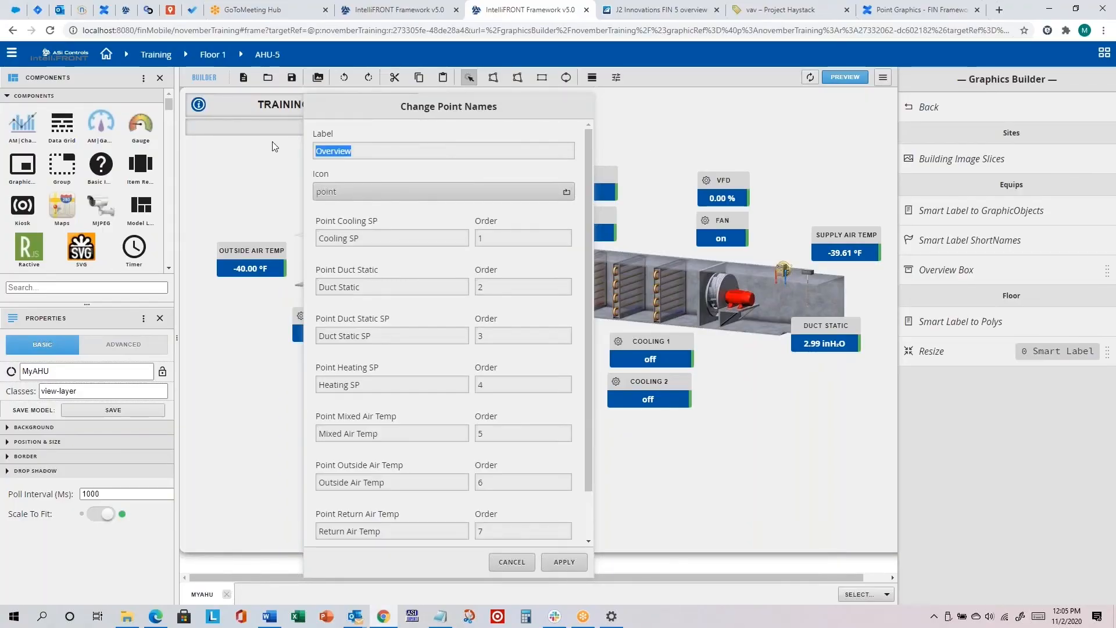
key(BackSpace)
text(Inputs and Setpoints)
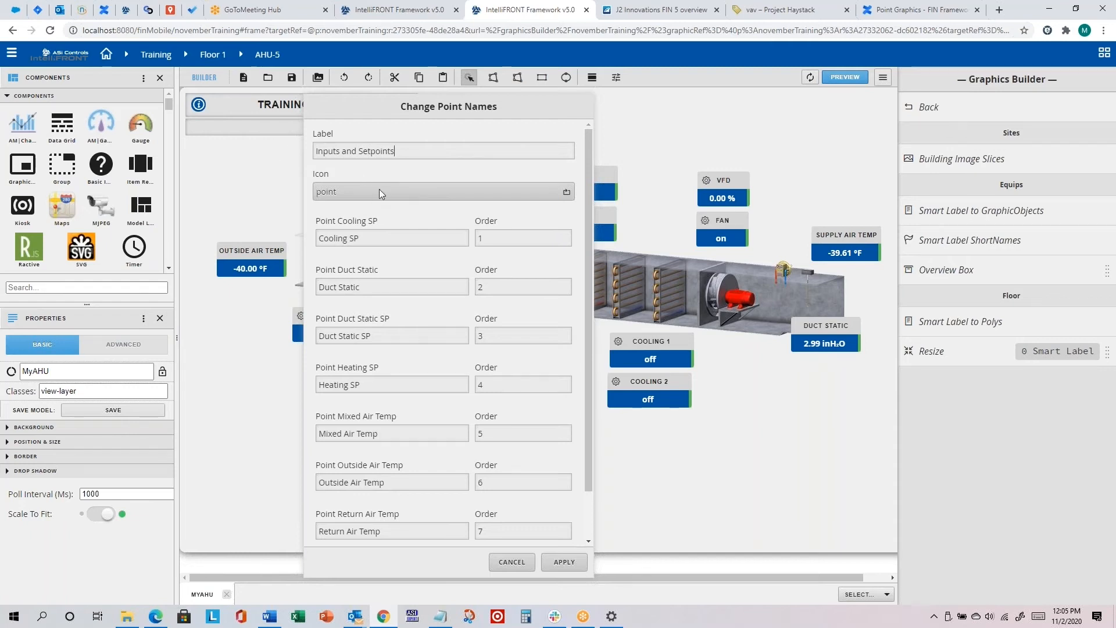
Step: Recheck the Change Point Names instructions in the lab guide, set the overview box's icon to ahu and apply the settings to create the box
key(alt+Tab)
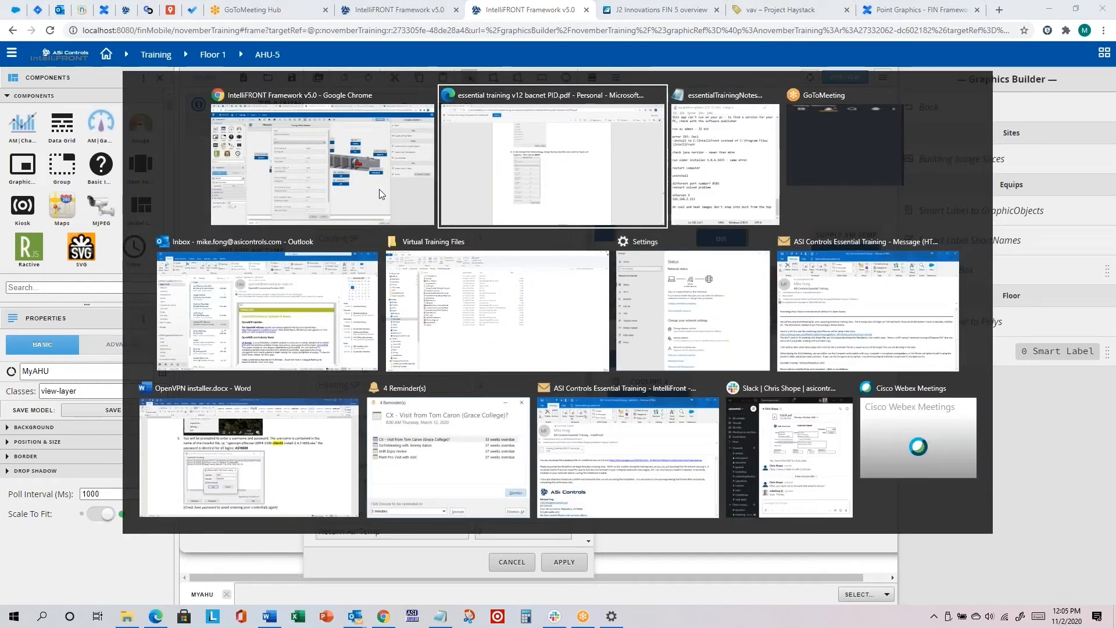
scroll(511, 205, down, 7)
scroll(511, 204, up, 7)
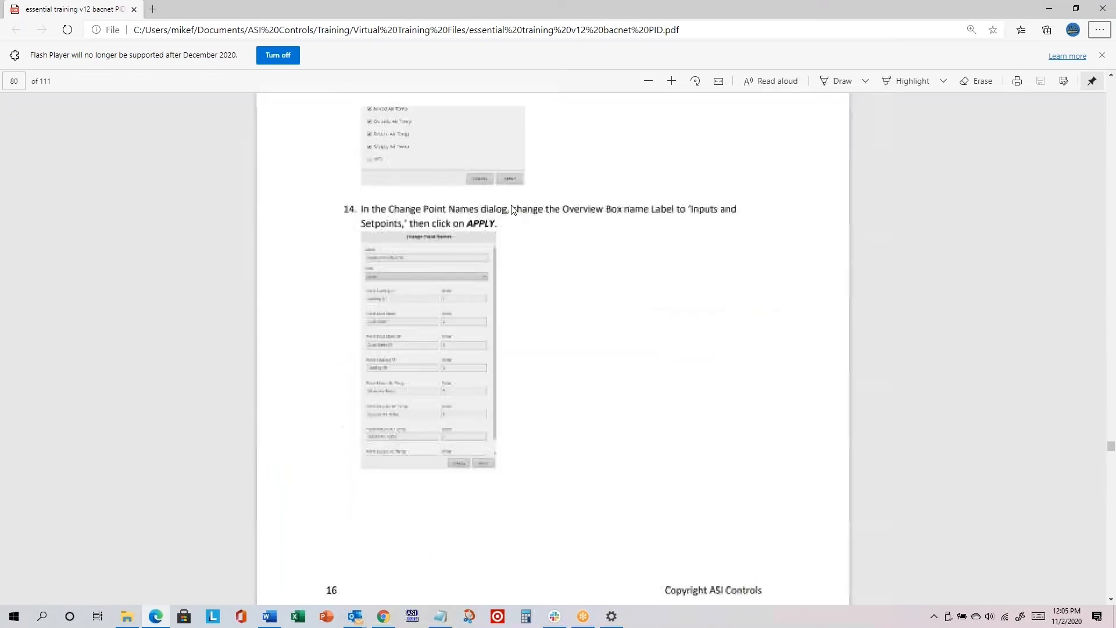
scroll(512, 205, down, 2)
scroll(514, 209, up, 2)
key(alt+Tab)
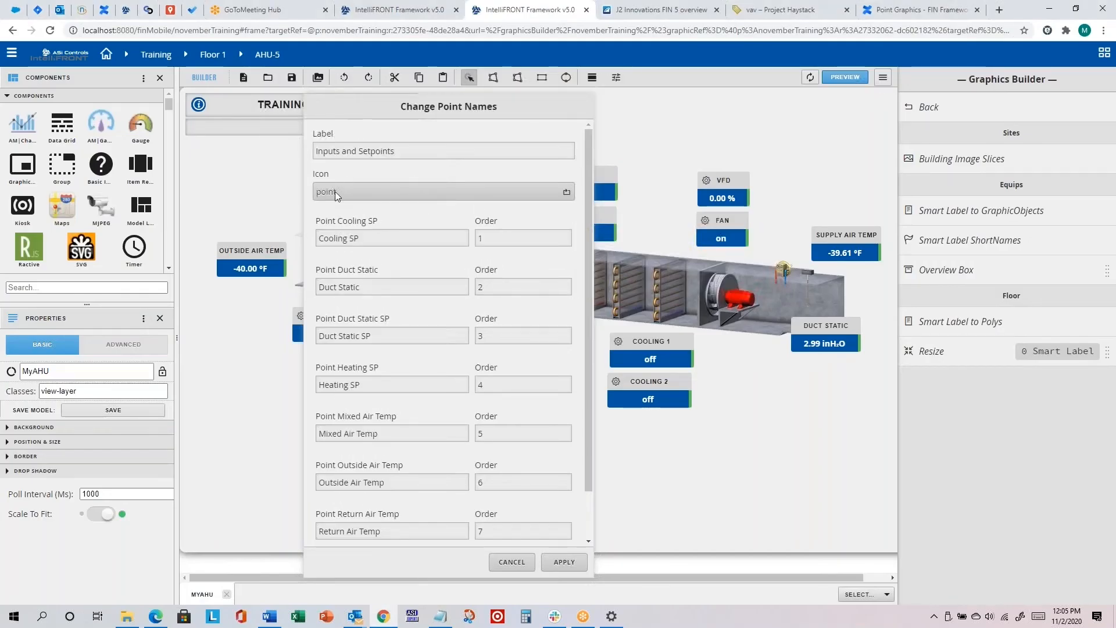
click(335, 191)
scroll(448, 256, up, 10)
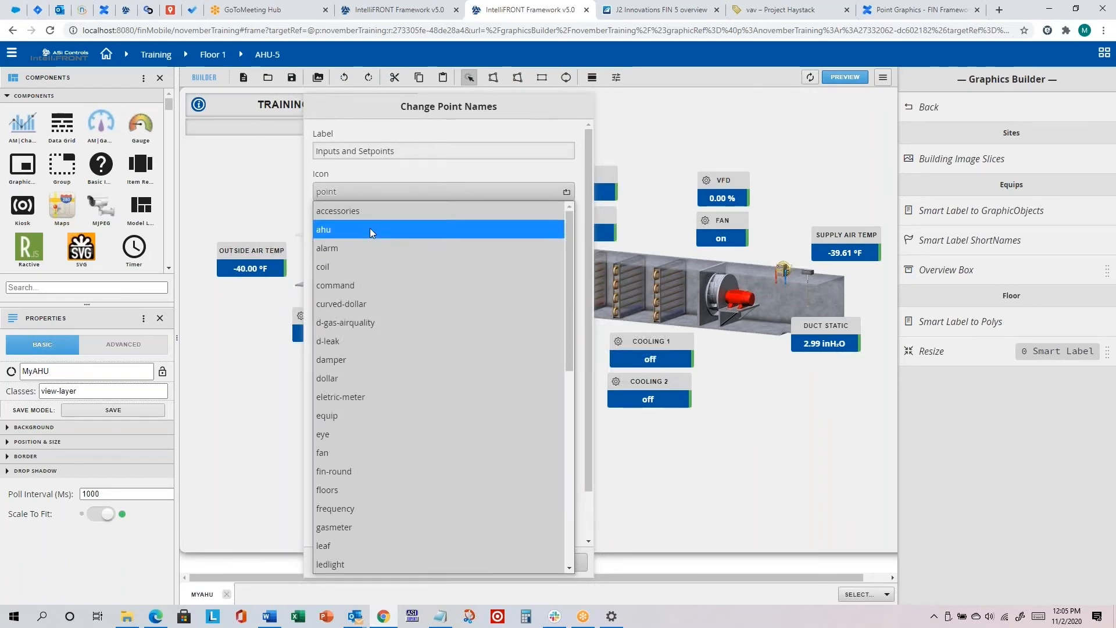
scroll(412, 266, down, 8)
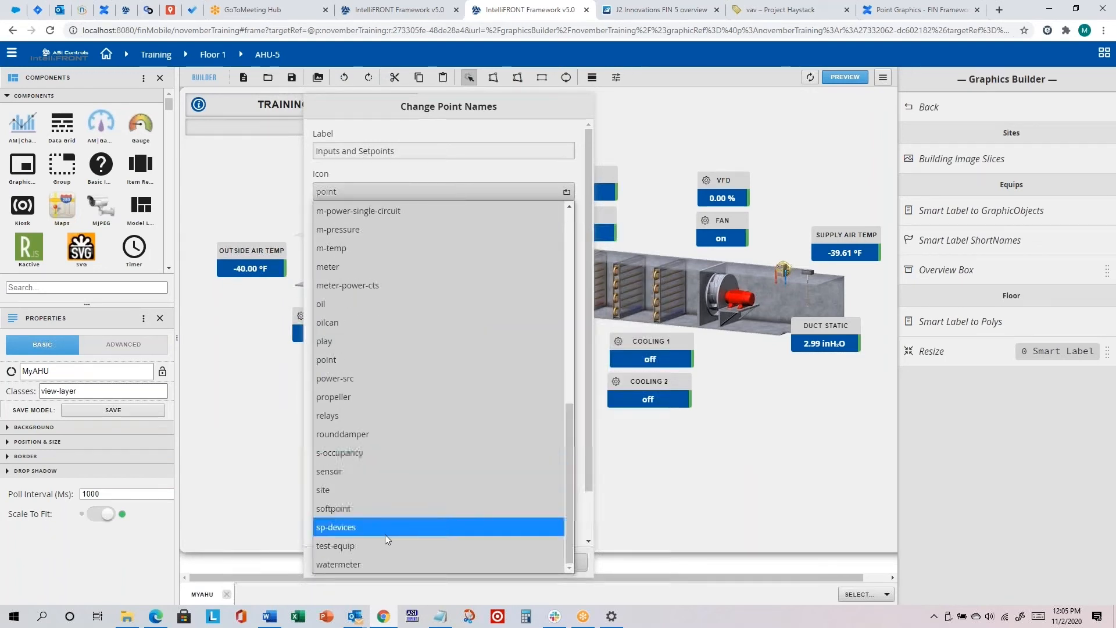
scroll(385, 535, up, 8)
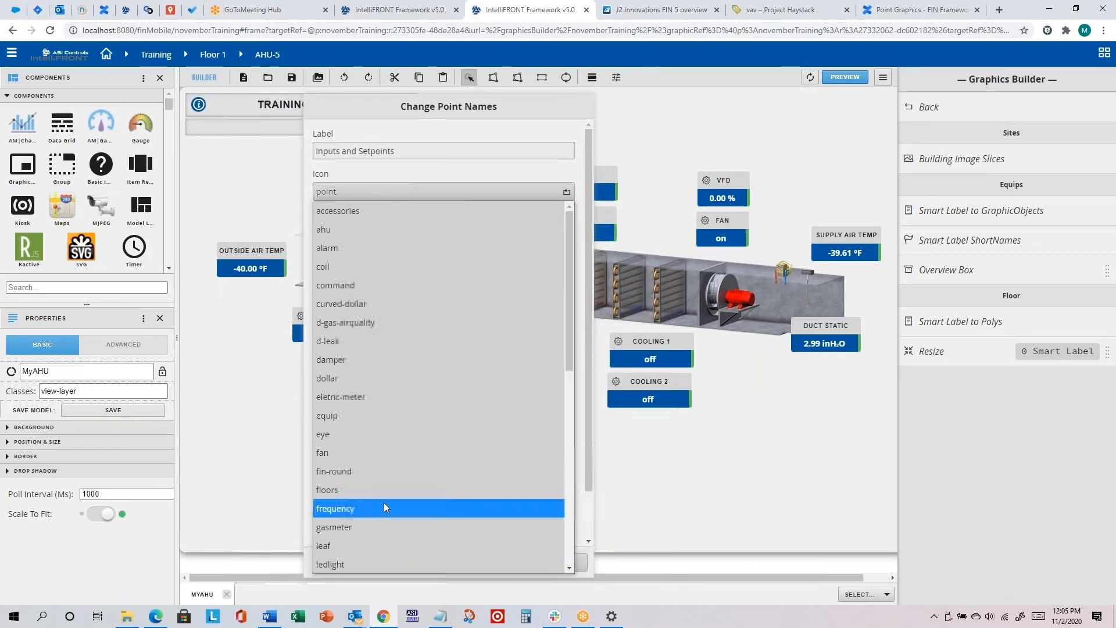
click(351, 229)
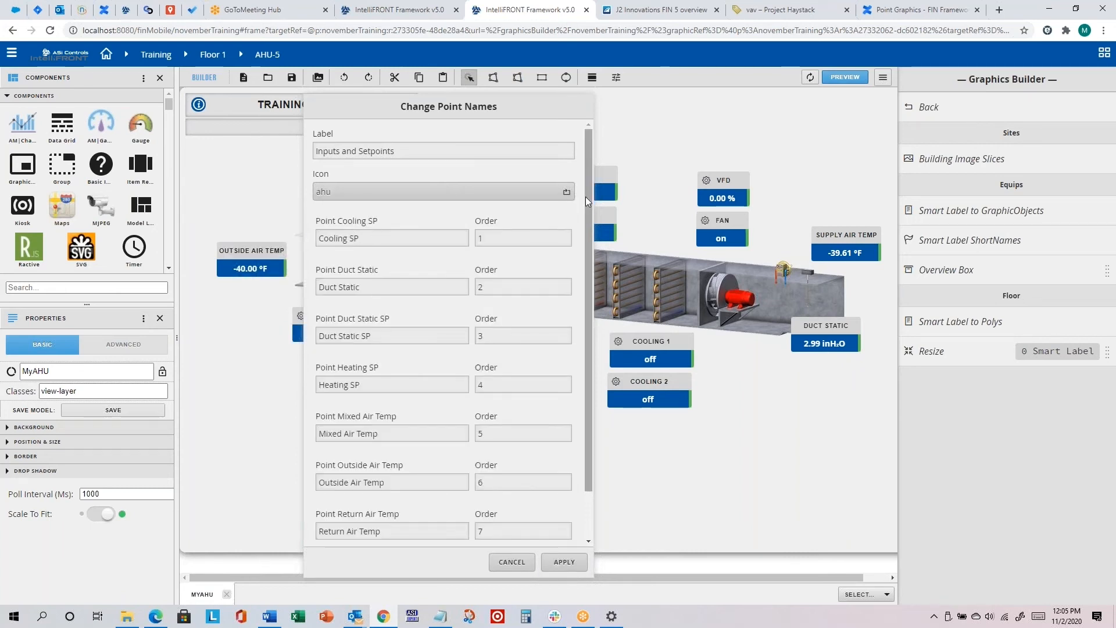
scroll(586, 195, down, 1)
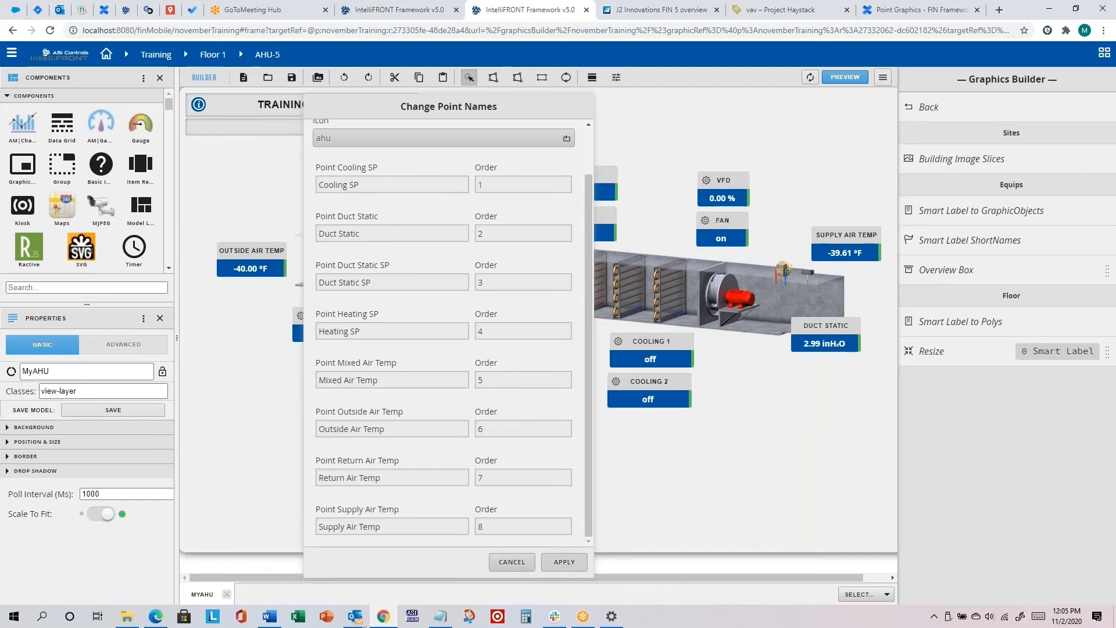
click(564, 562)
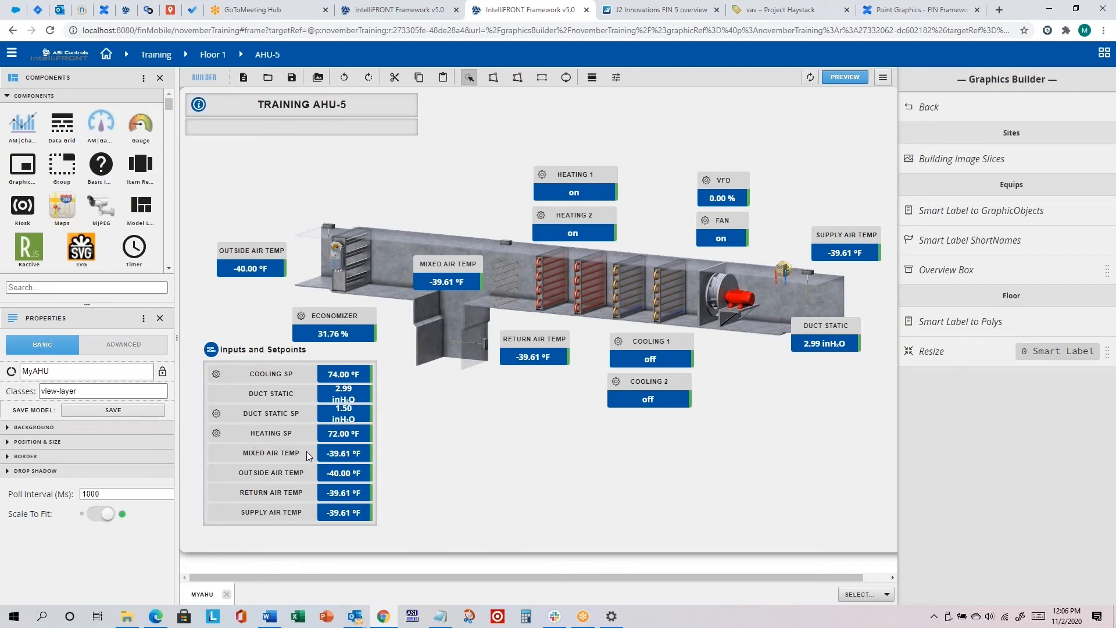
Step: Resize the Inputs and Setpoints box into a compact two-column layout and center it beneath the air handler
click(313, 432)
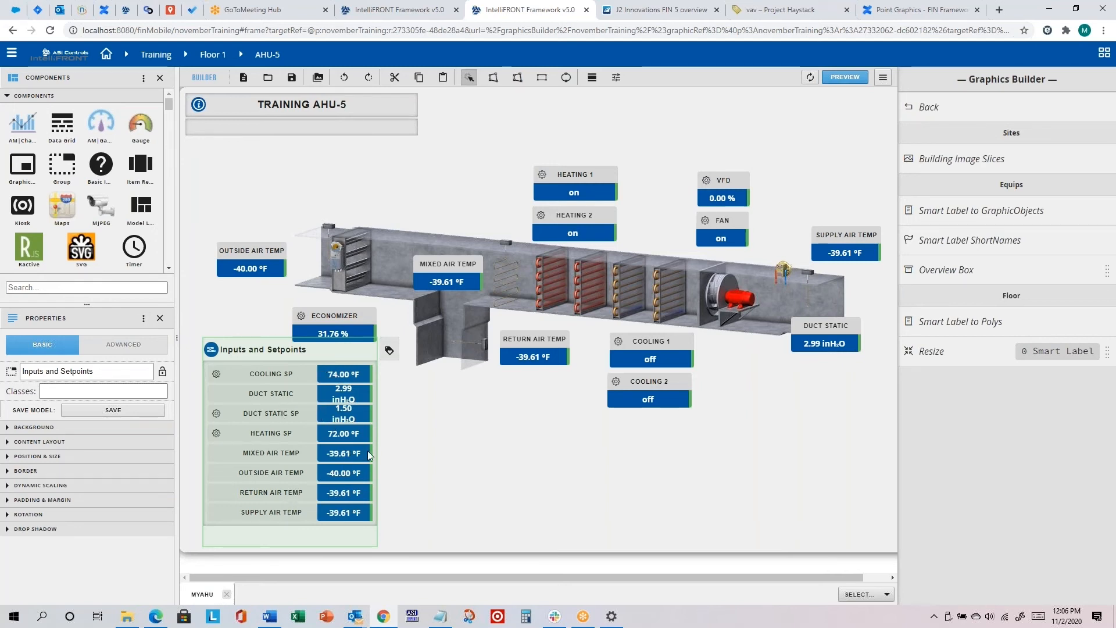
drag(374, 451, 589, 465)
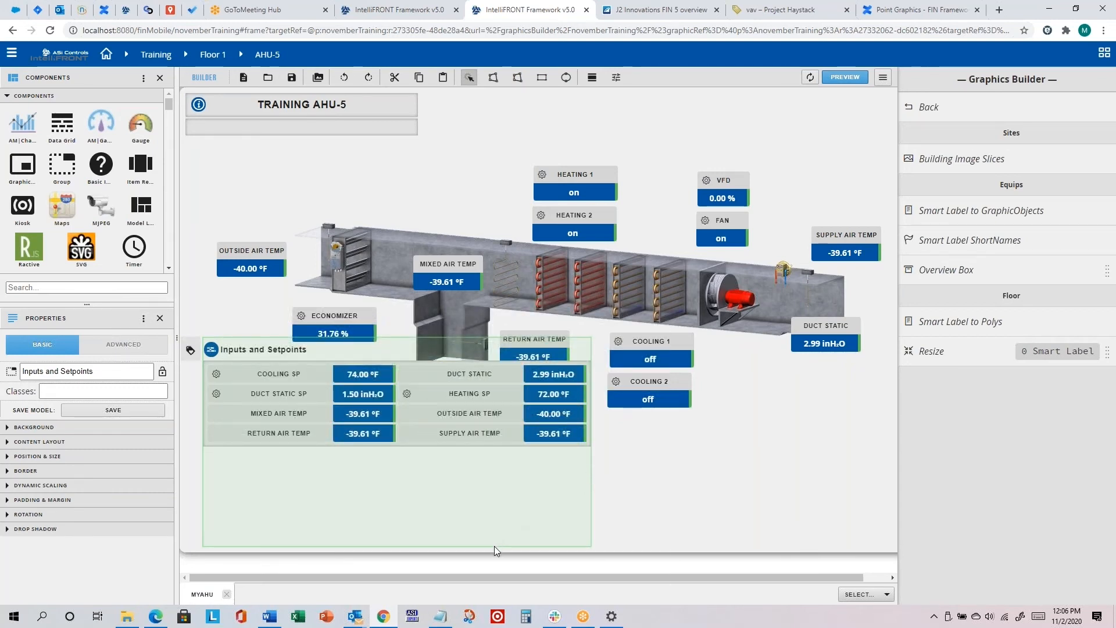
drag(495, 547, 495, 454)
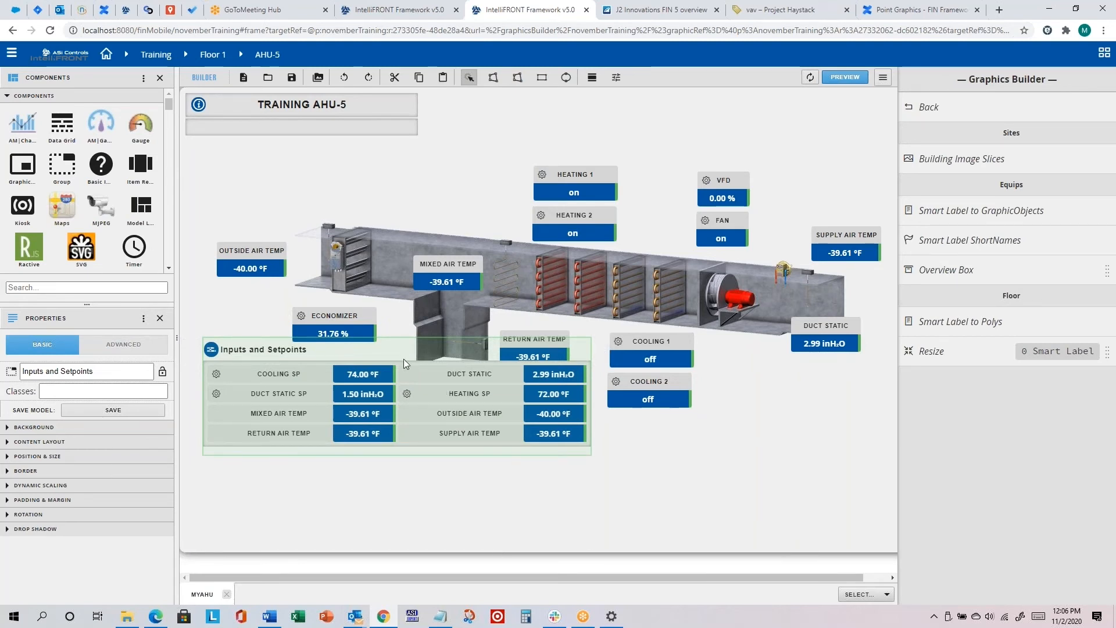
drag(403, 358, 543, 401)
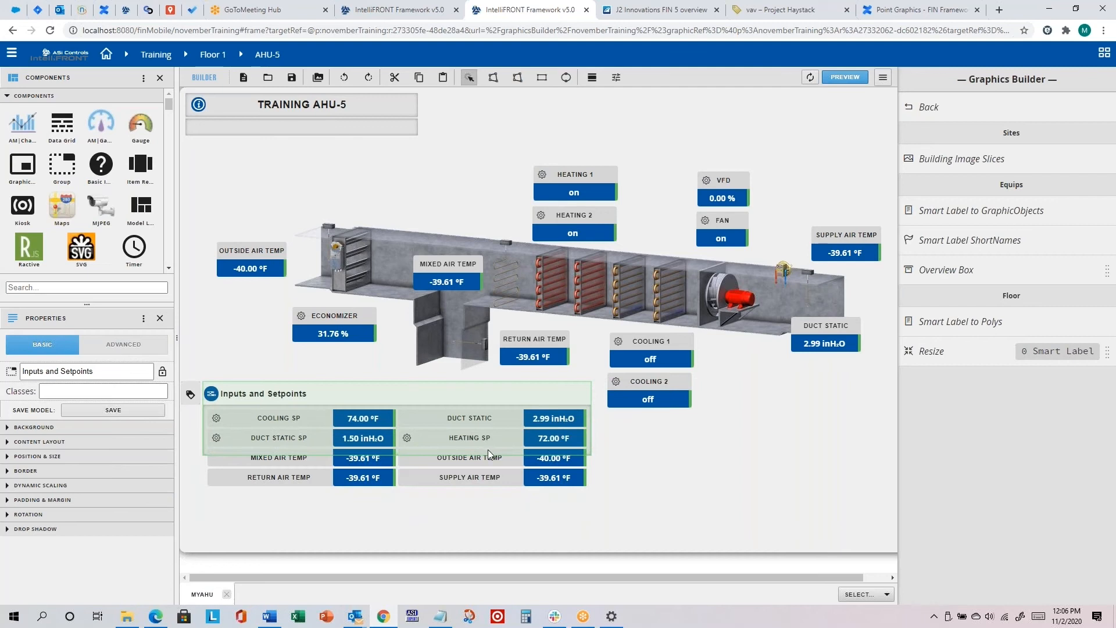
drag(489, 455, 494, 507)
drag(462, 440, 558, 473)
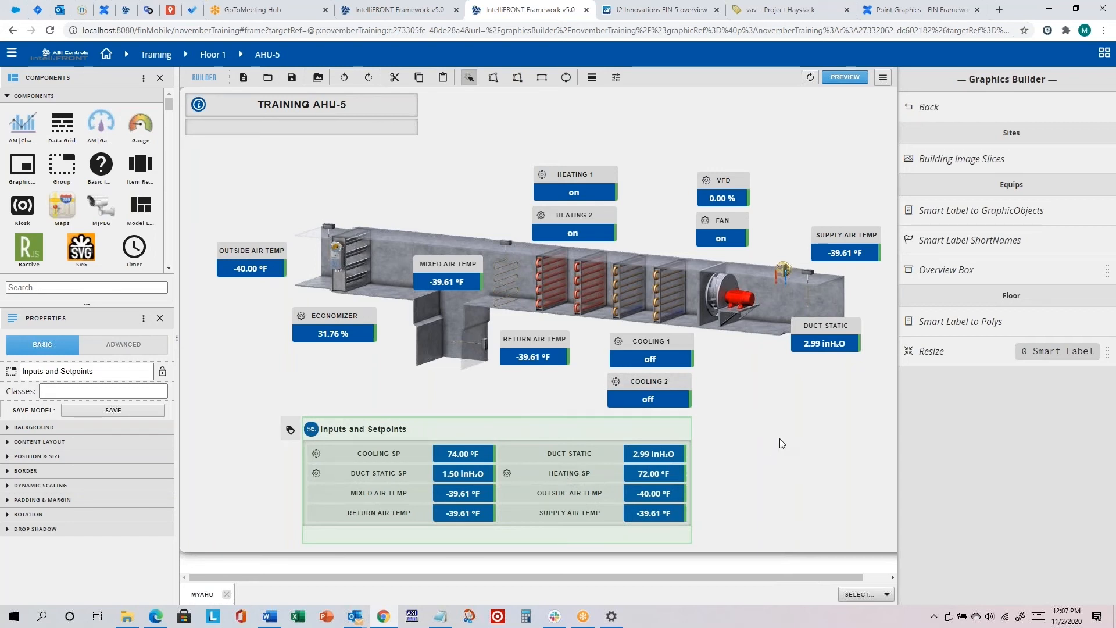
Step: Check the overview box placement and saving instructions in the lab guide PDF, then return to the Graphics Builder and save the MyAHU graphic
key(alt+Tab)
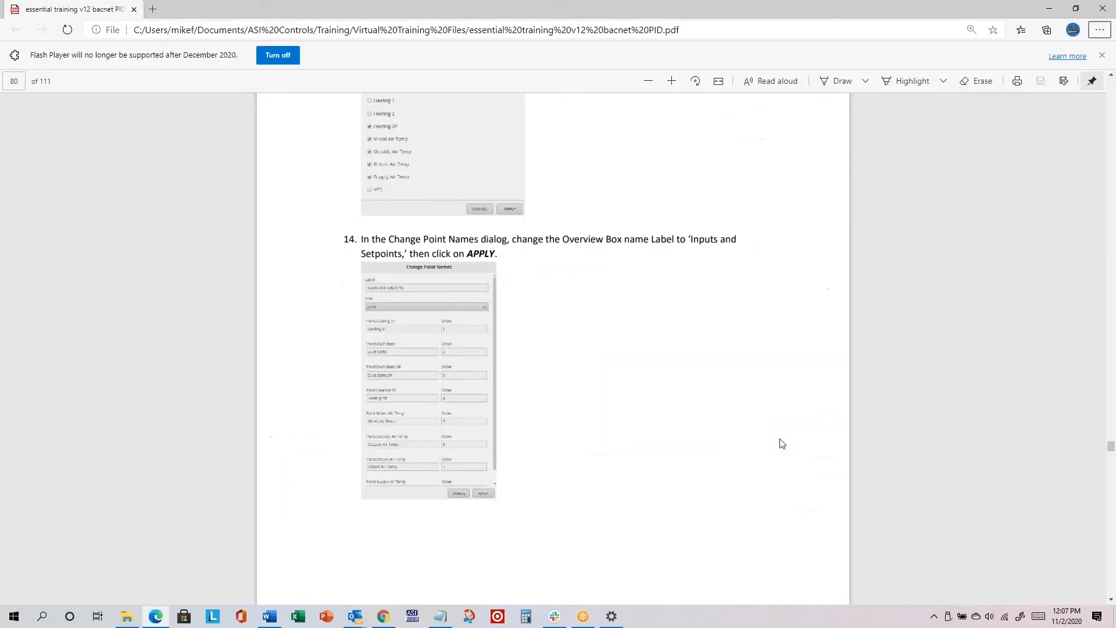
scroll(674, 350, down, 9)
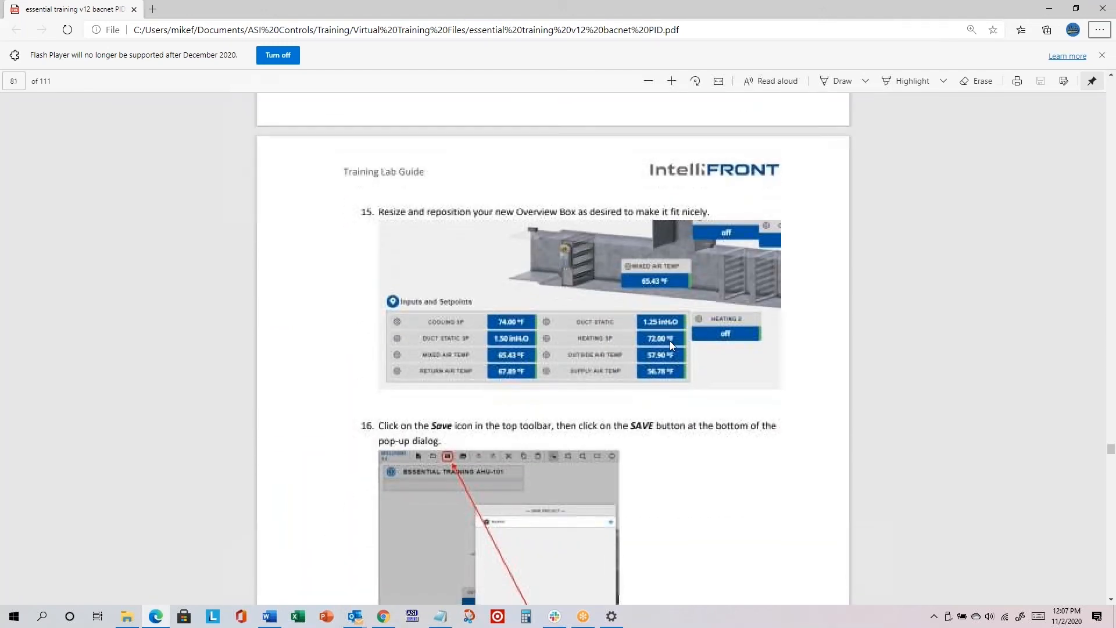
scroll(672, 343, down, 7)
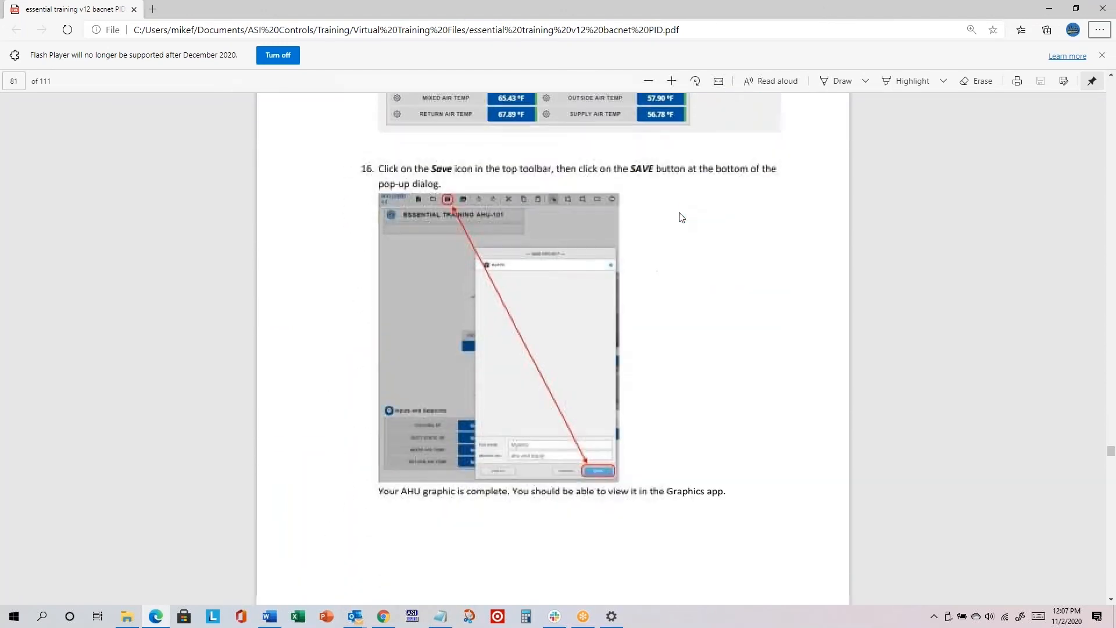
scroll(682, 217, up, 4)
scroll(682, 217, down, 1)
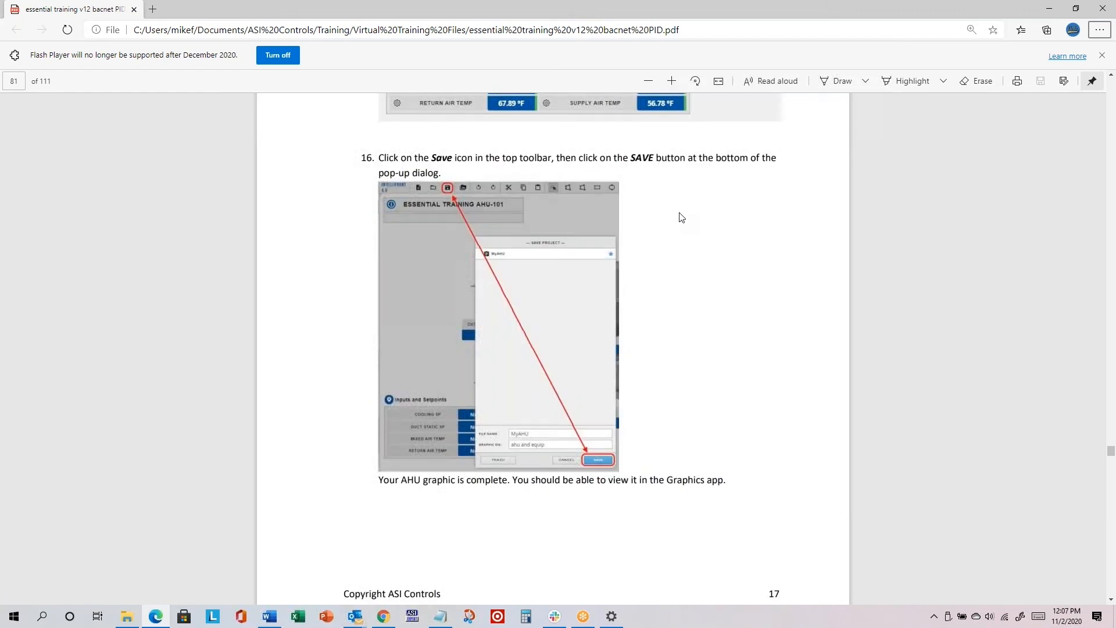
key(alt+Tab)
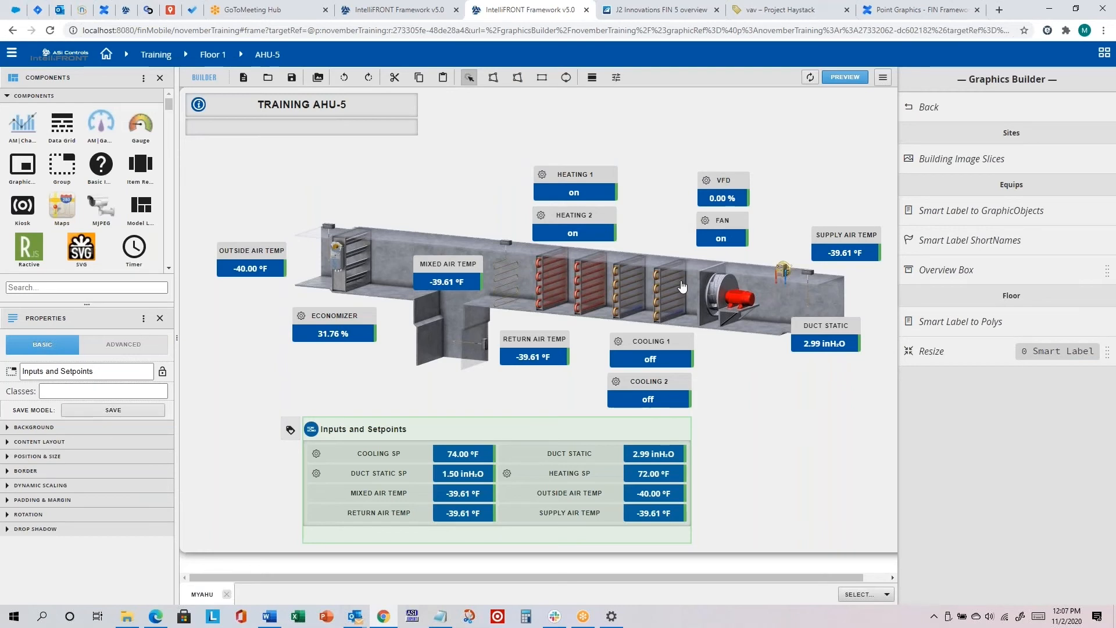
click(292, 79)
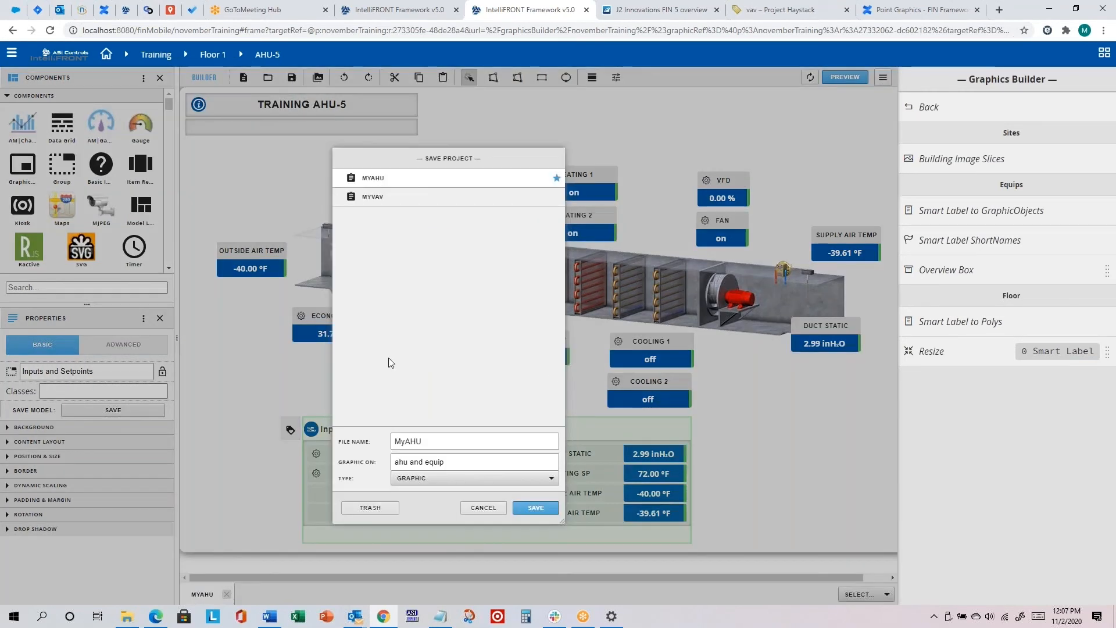
click(540, 510)
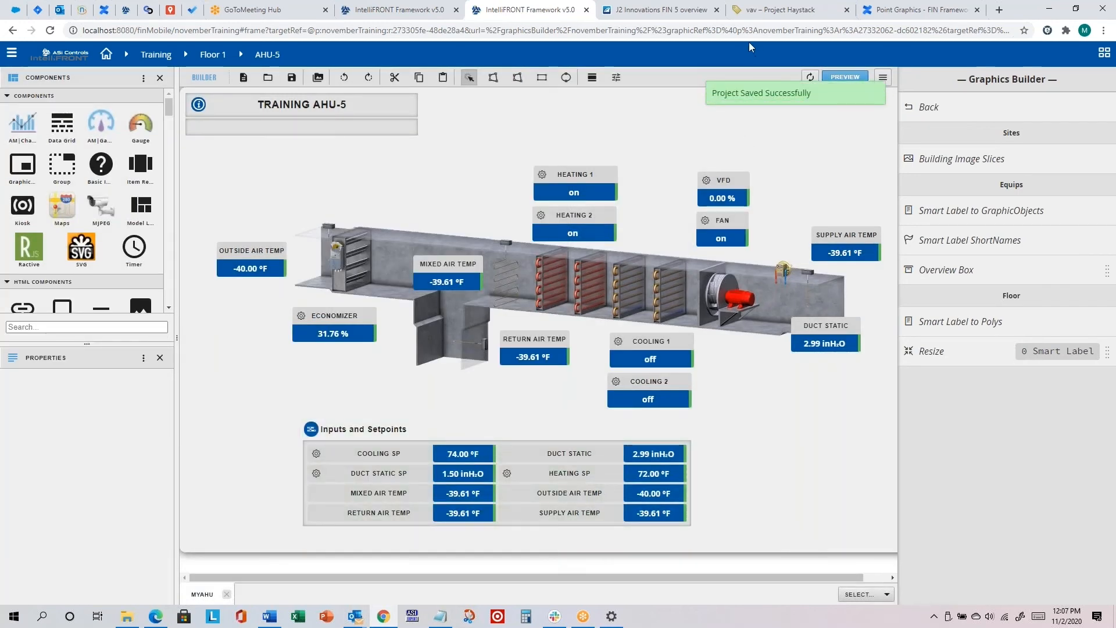
Step: Preview the finished AHU graphic and capture the whole drawing area as a screenshot with Snip & Sketch
click(847, 78)
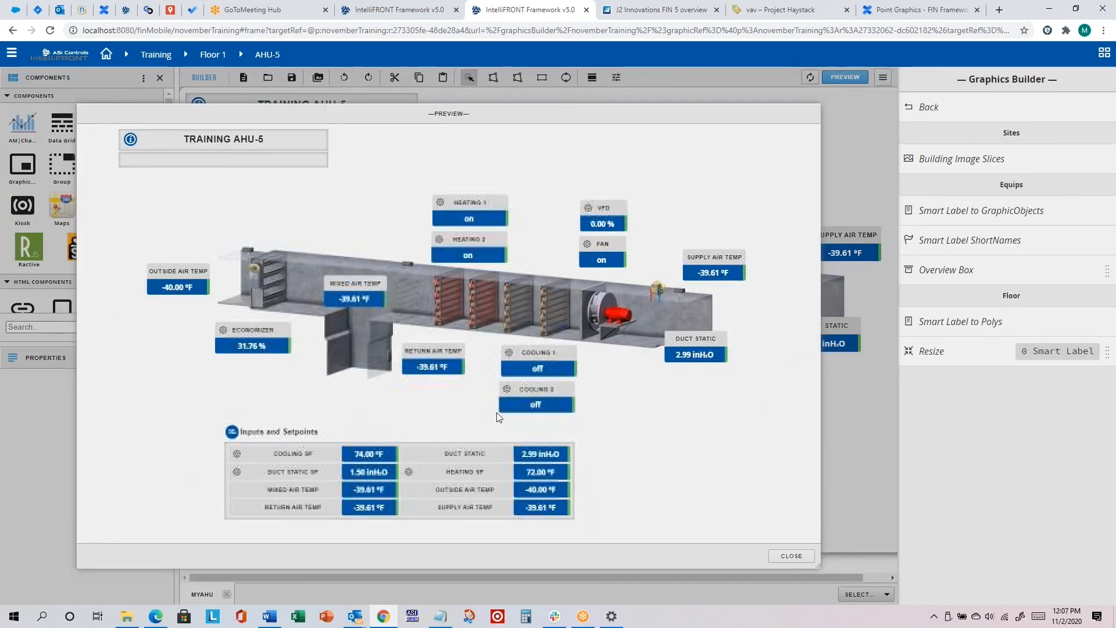
click(43, 618)
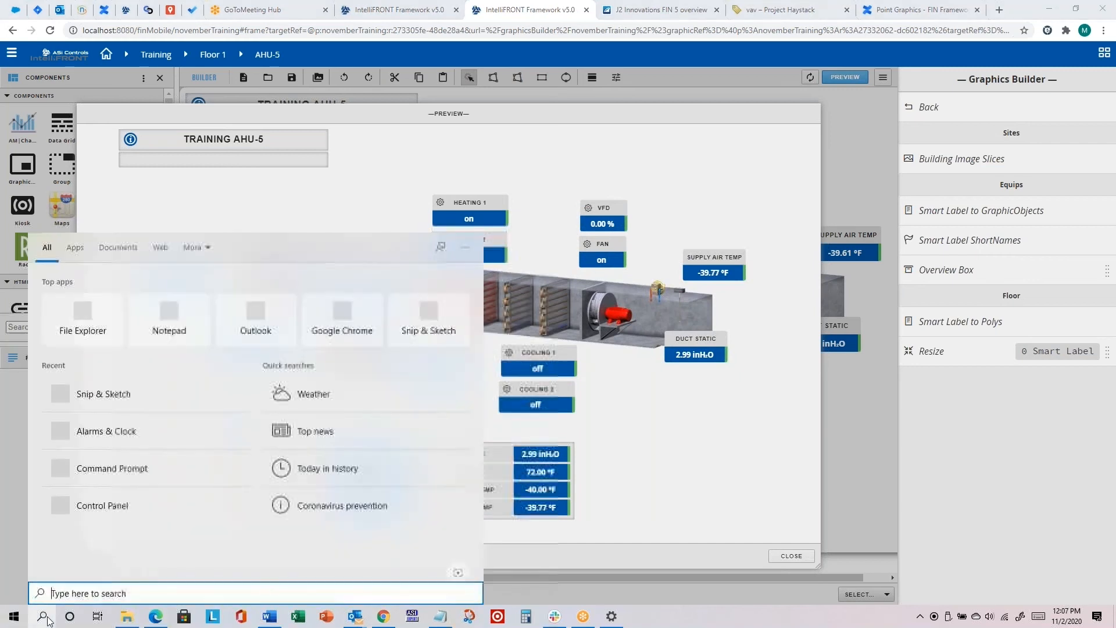
text(snip)
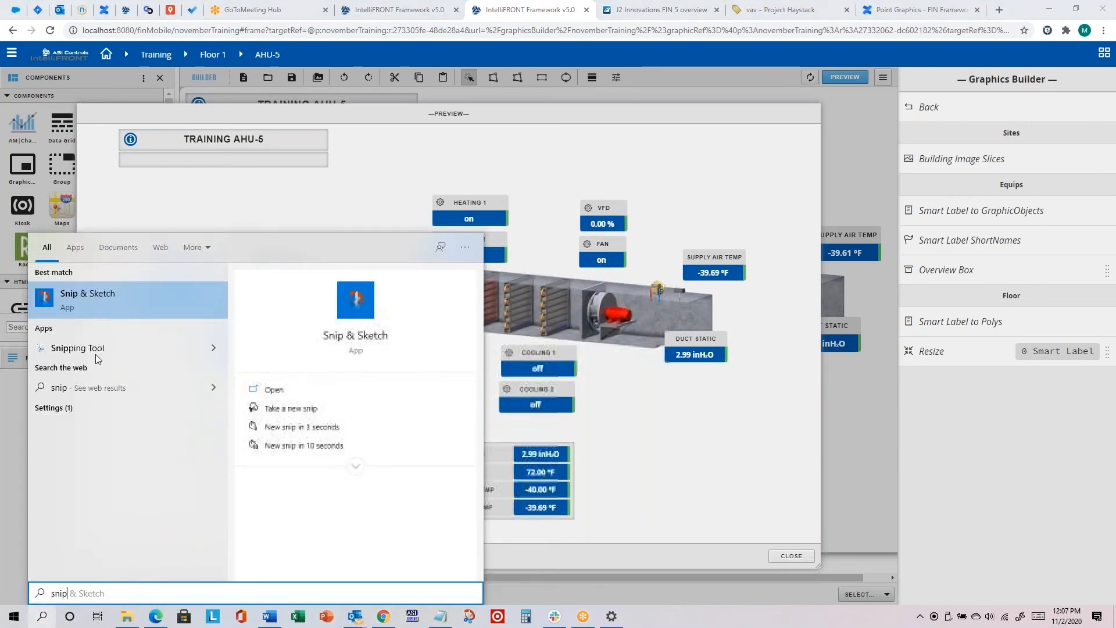
click(124, 301)
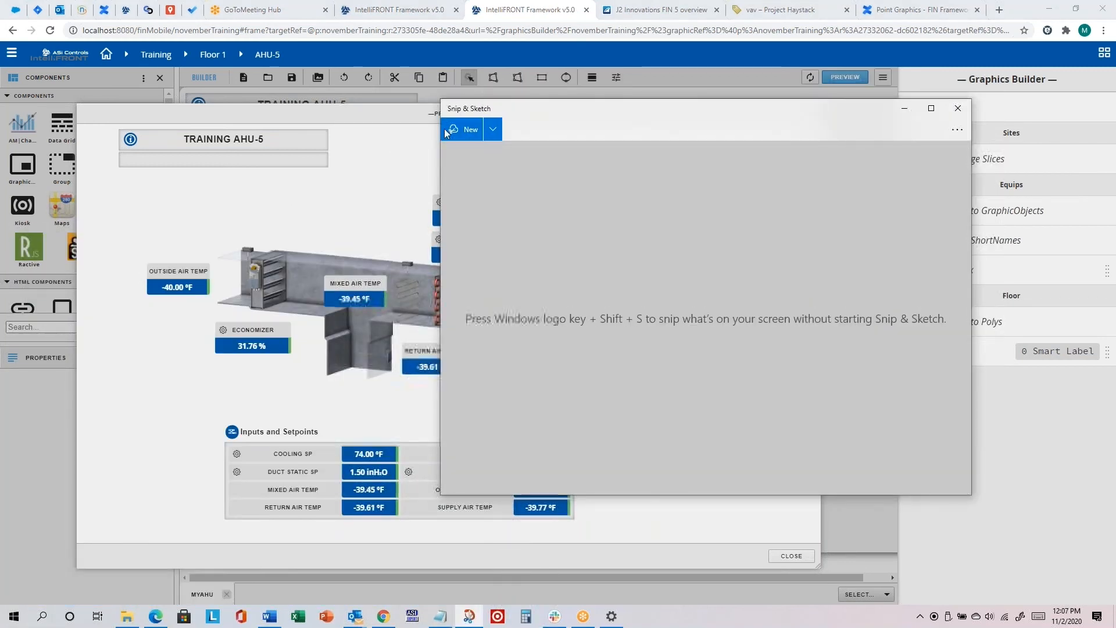
click(462, 126)
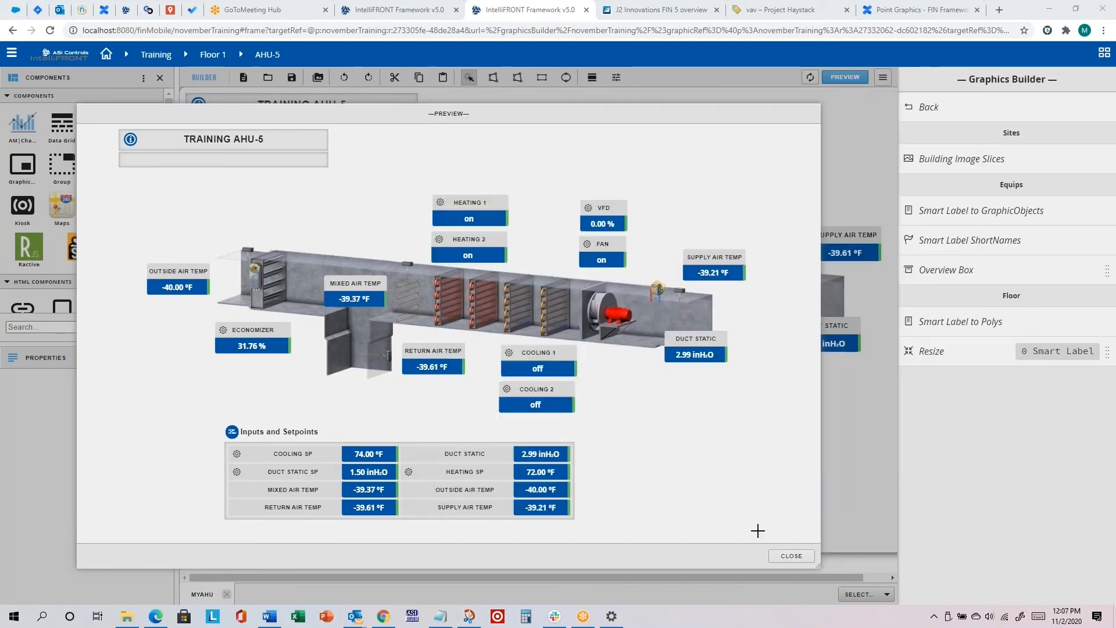
drag(758, 530, 757, 530)
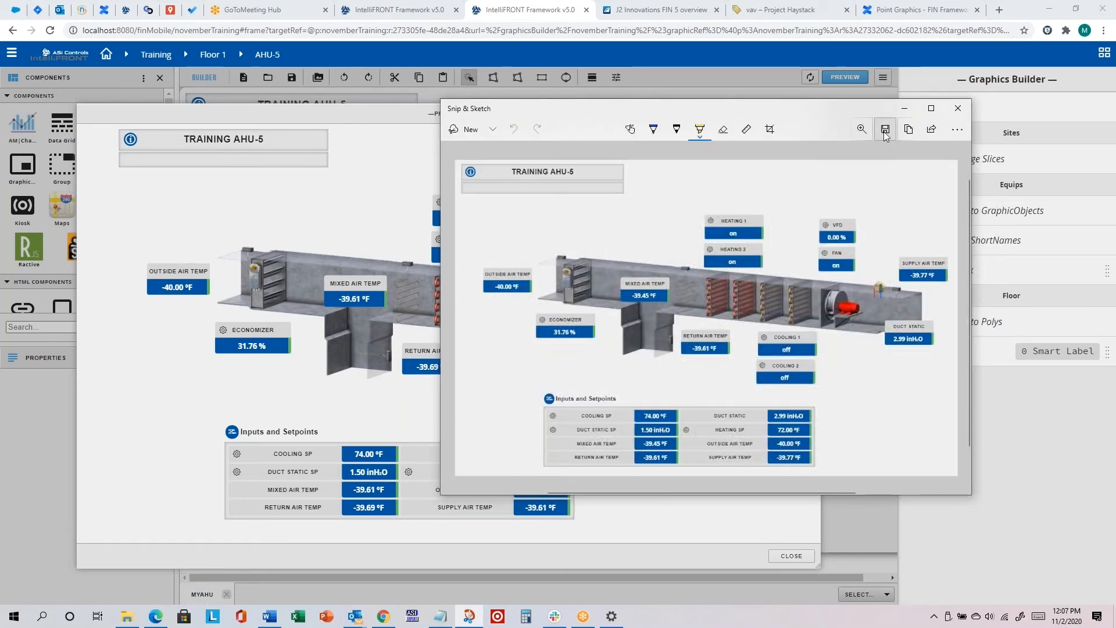
Step: Save the screenshot to the Desktop as a PNG named ahu, then close Snip & Sketch and the graphic preview
click(885, 134)
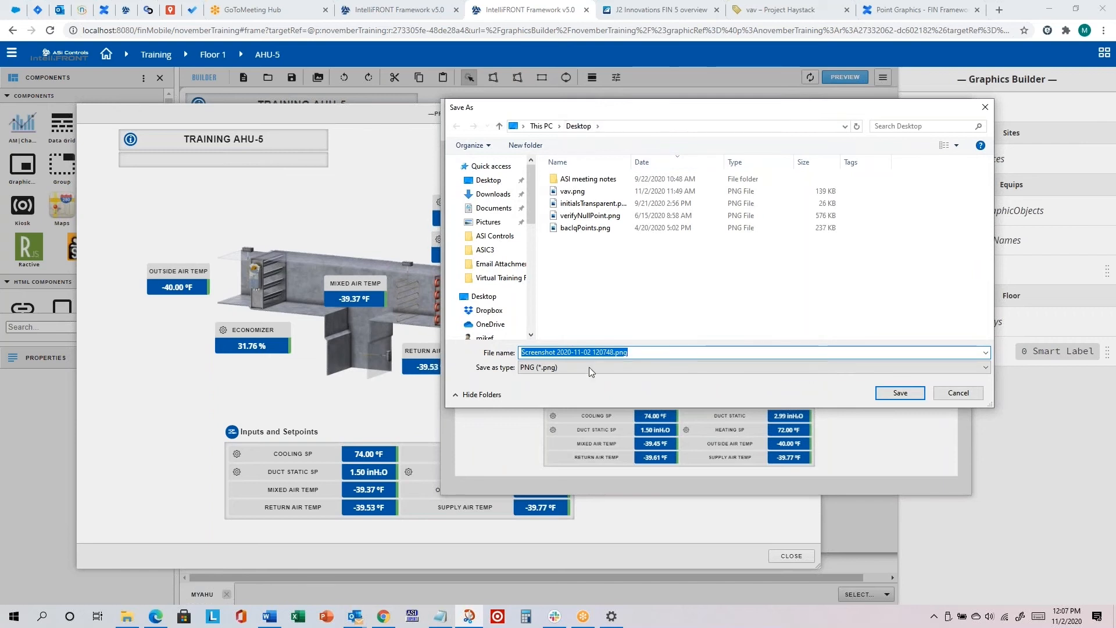
text(ahu)
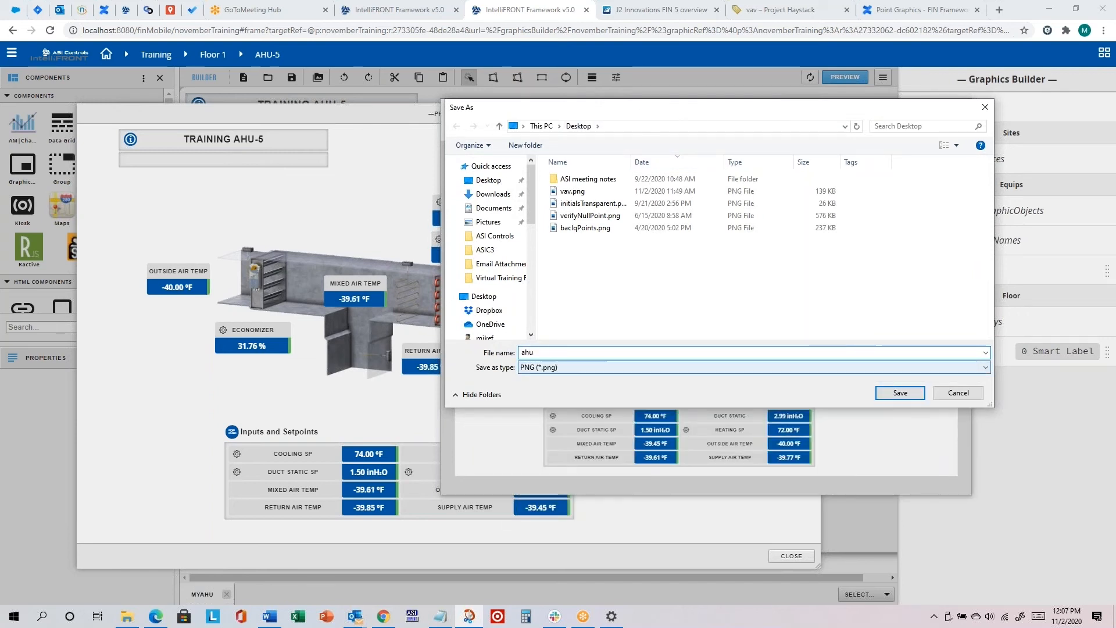
click(900, 393)
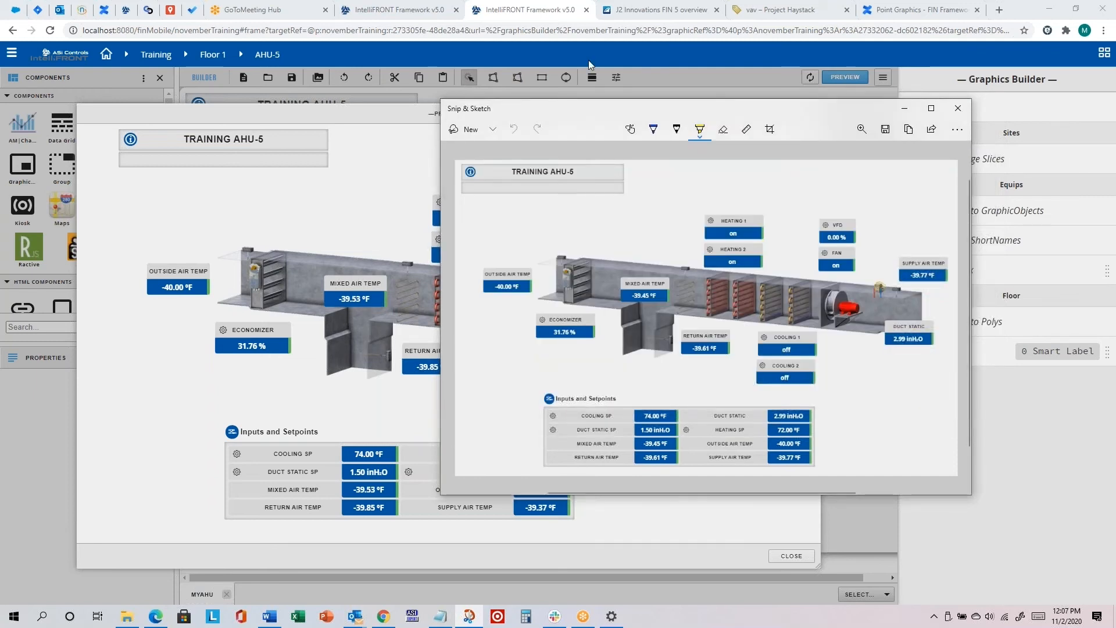
click(958, 108)
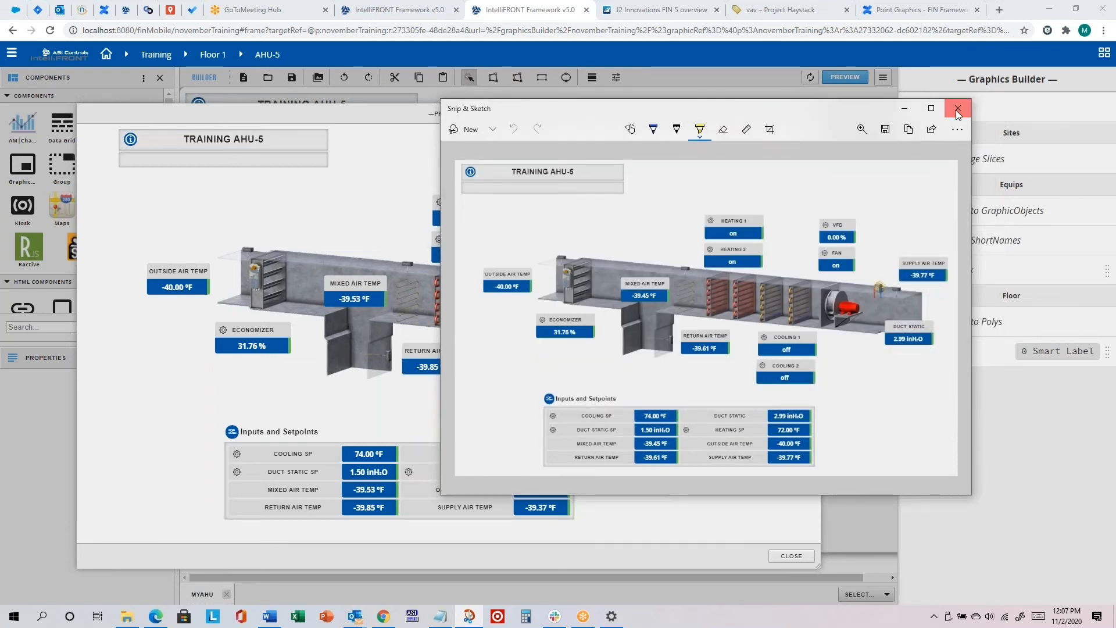
click(785, 557)
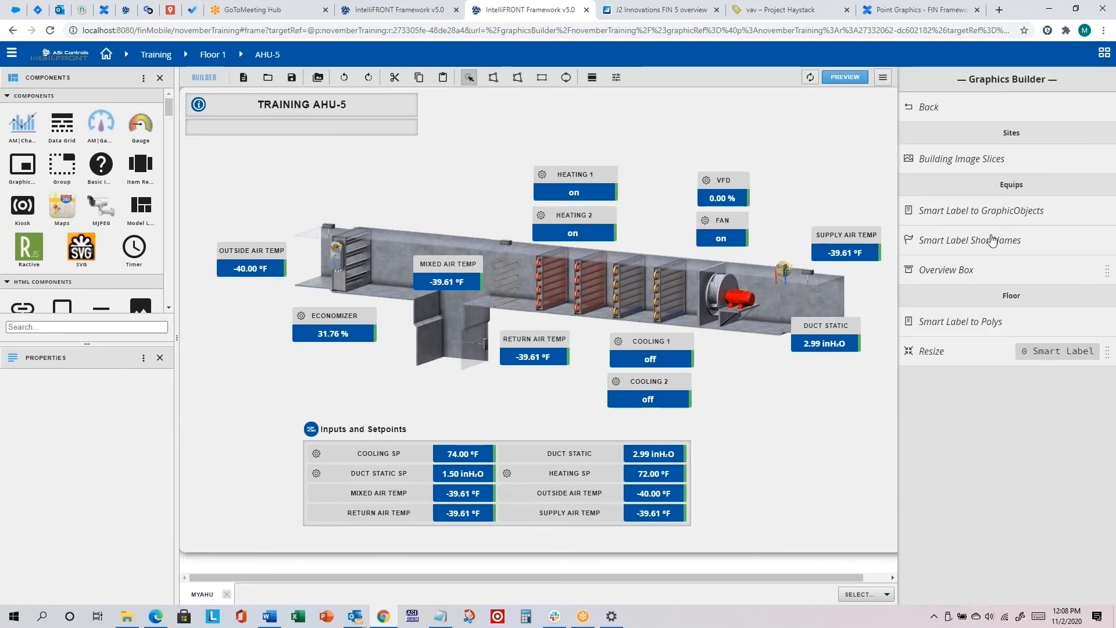
Step: Upload ahu.png from the Desktop as the thumbnail of the MyAHU graphic
click(929, 109)
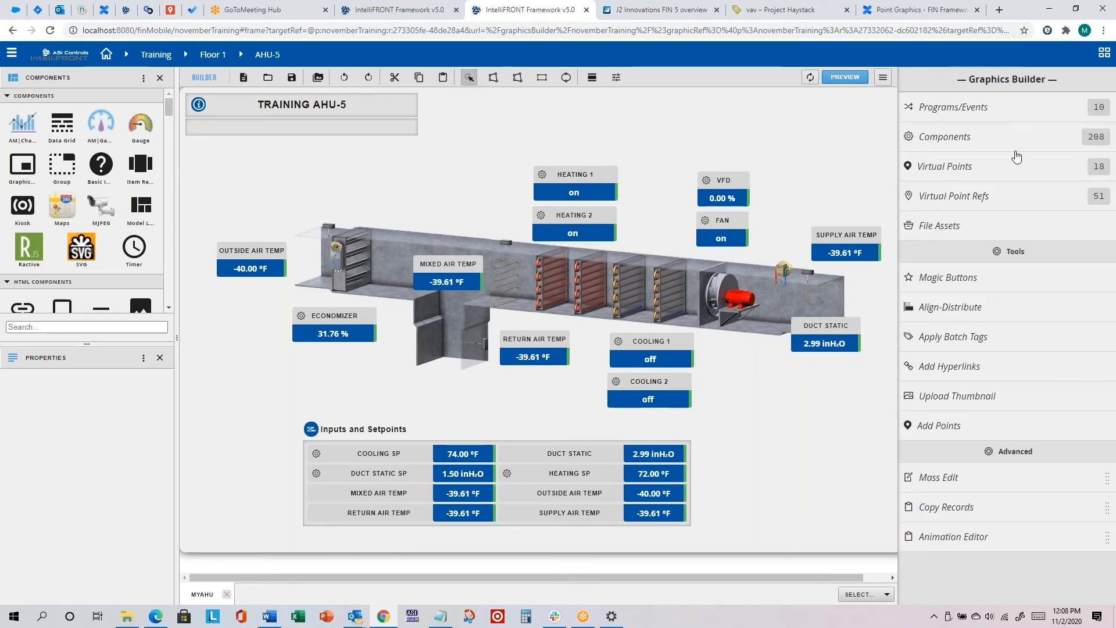
click(963, 403)
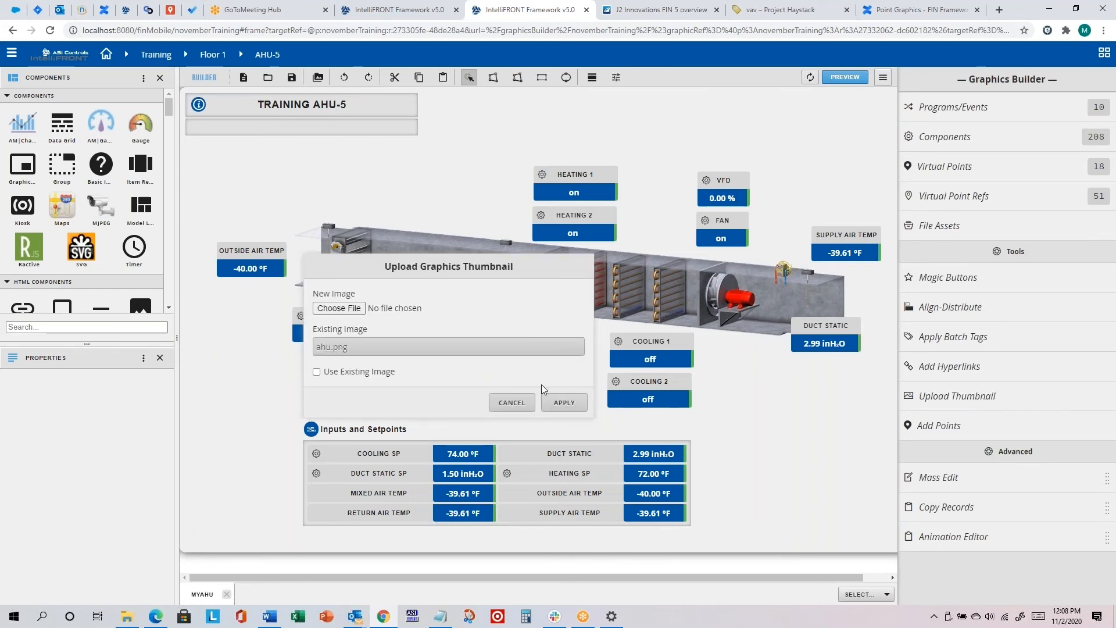
click(339, 308)
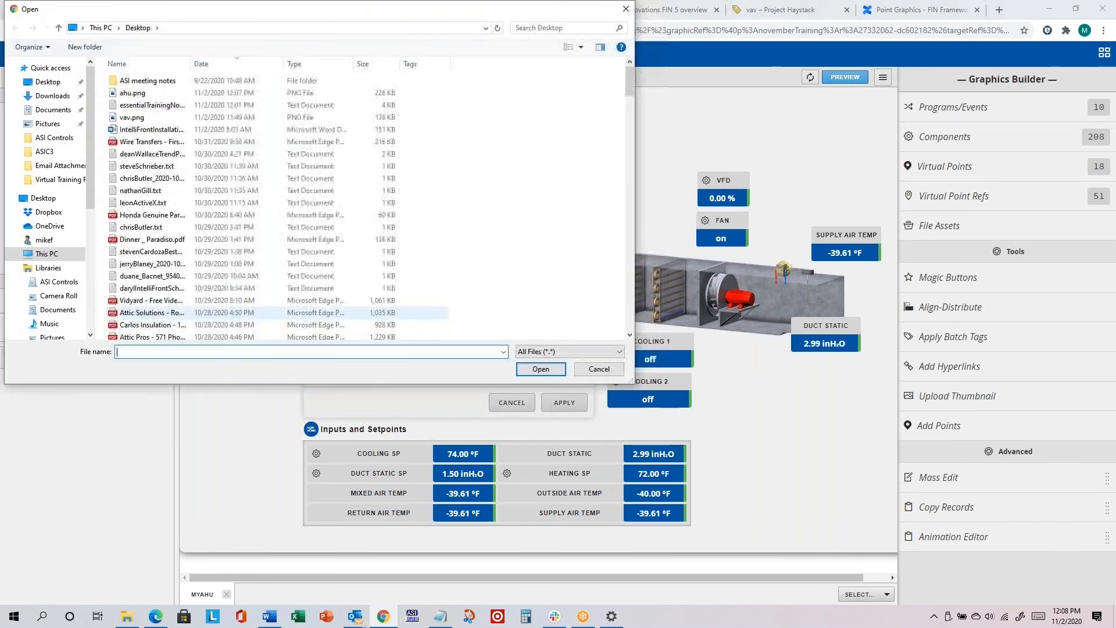
click(145, 91)
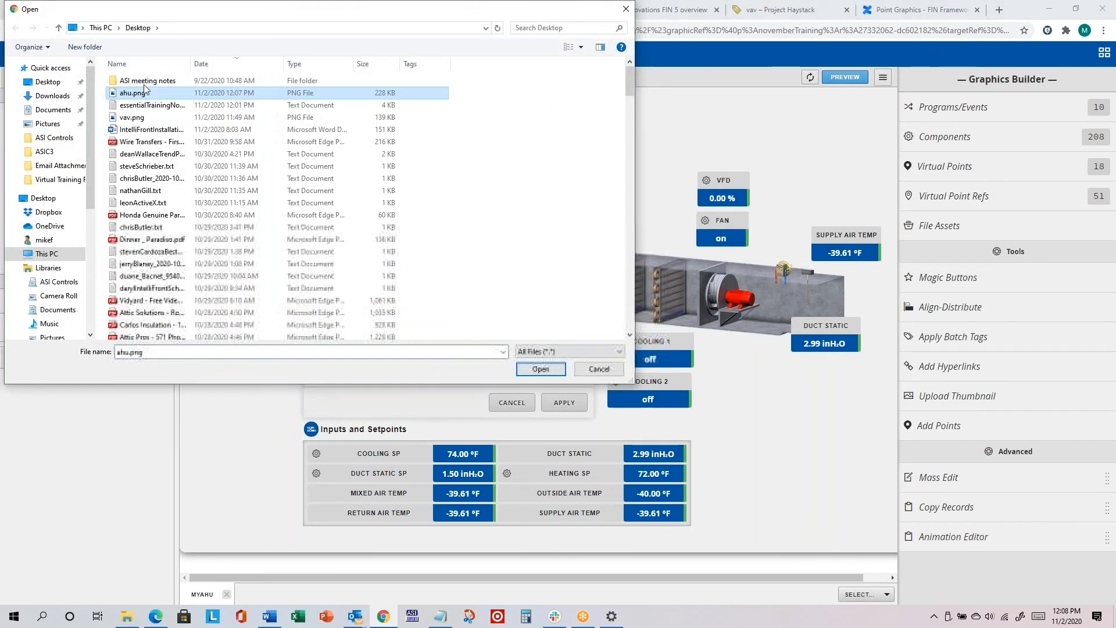
click(540, 369)
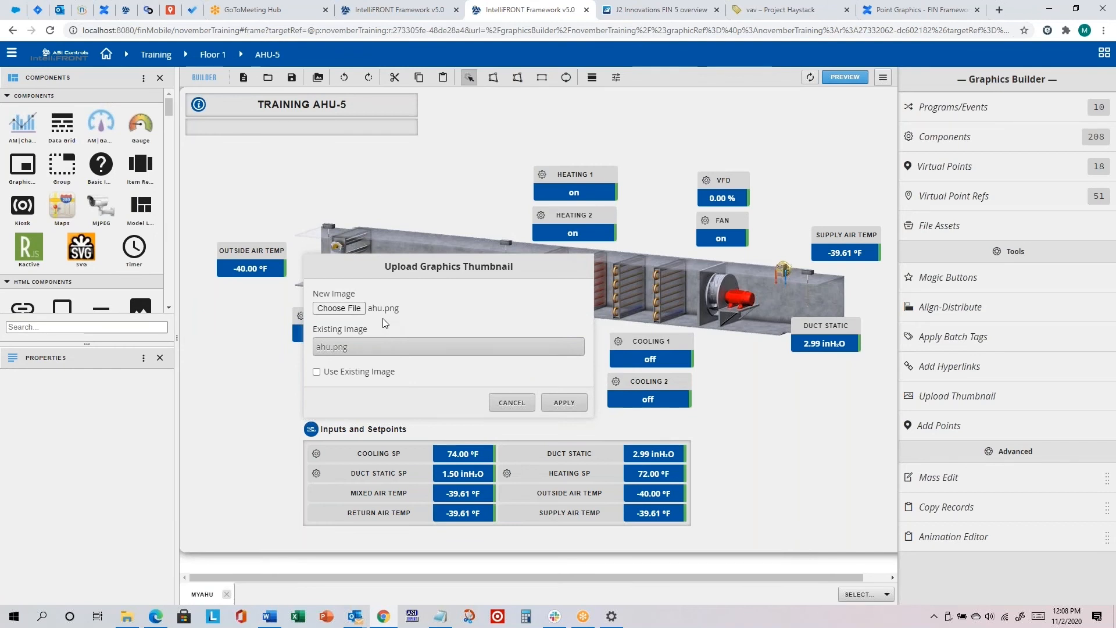
click(563, 405)
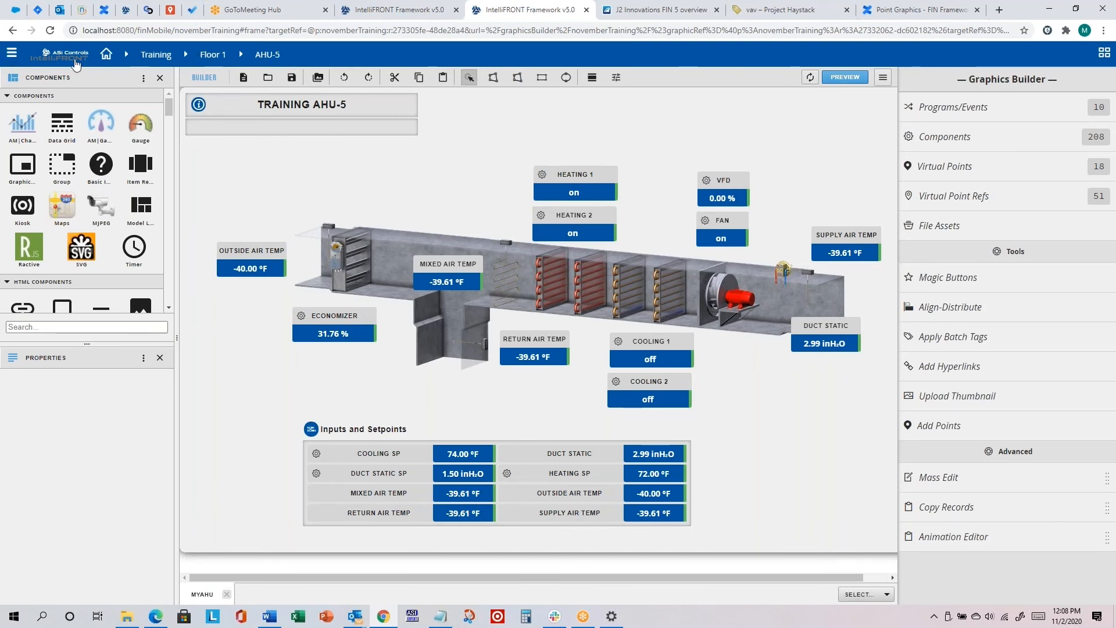
Step: Switch to the Graphics app and open the MyAHU graphic for Training AHU-5
click(11, 56)
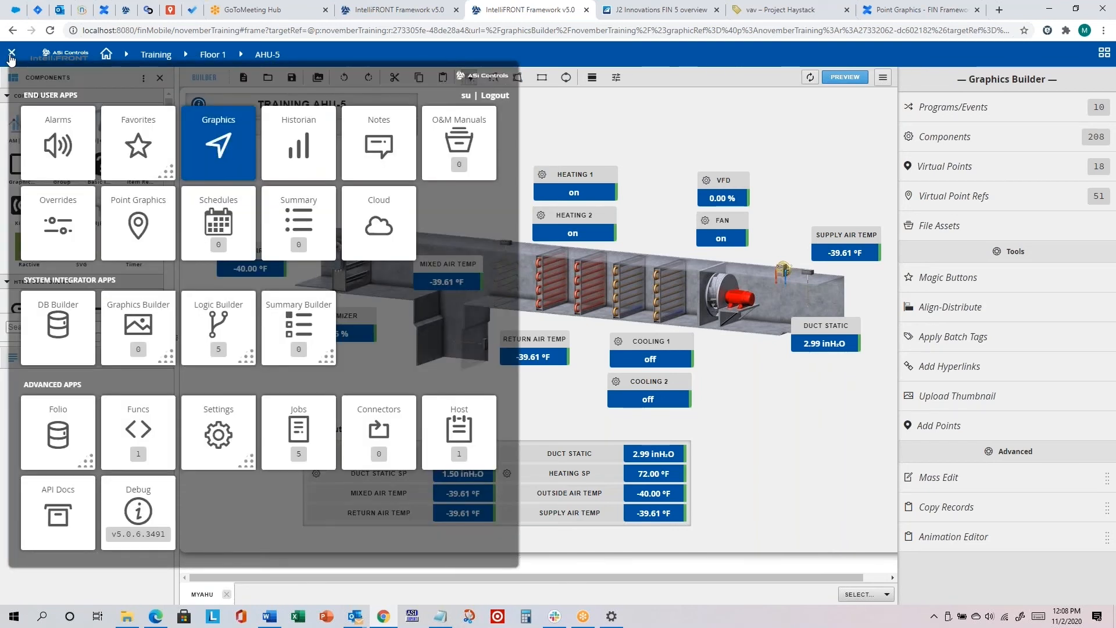
click(218, 143)
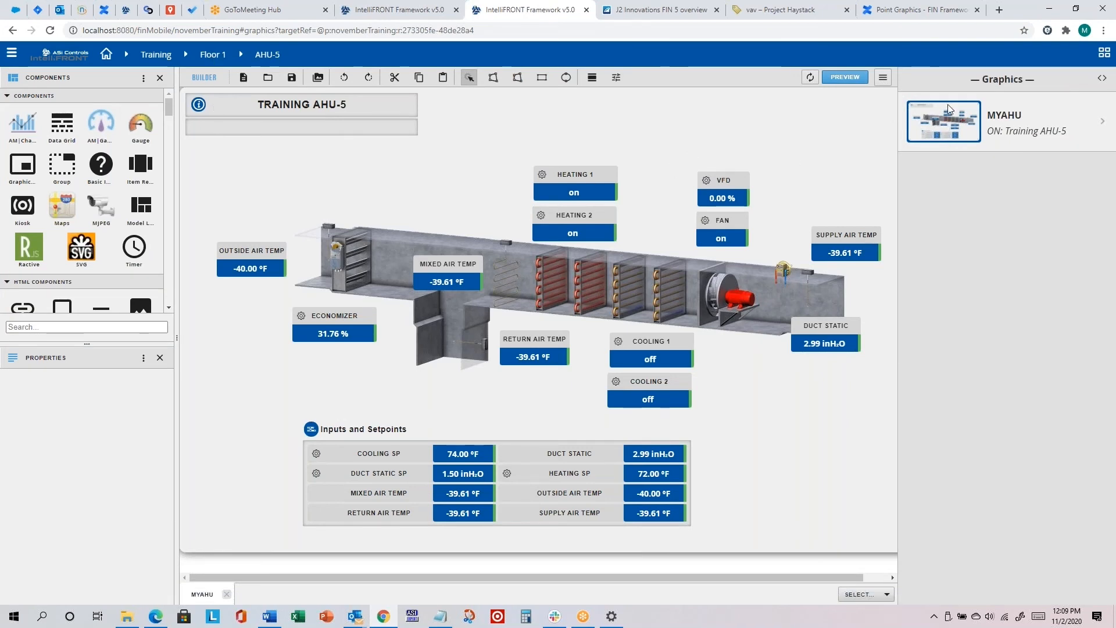
click(923, 142)
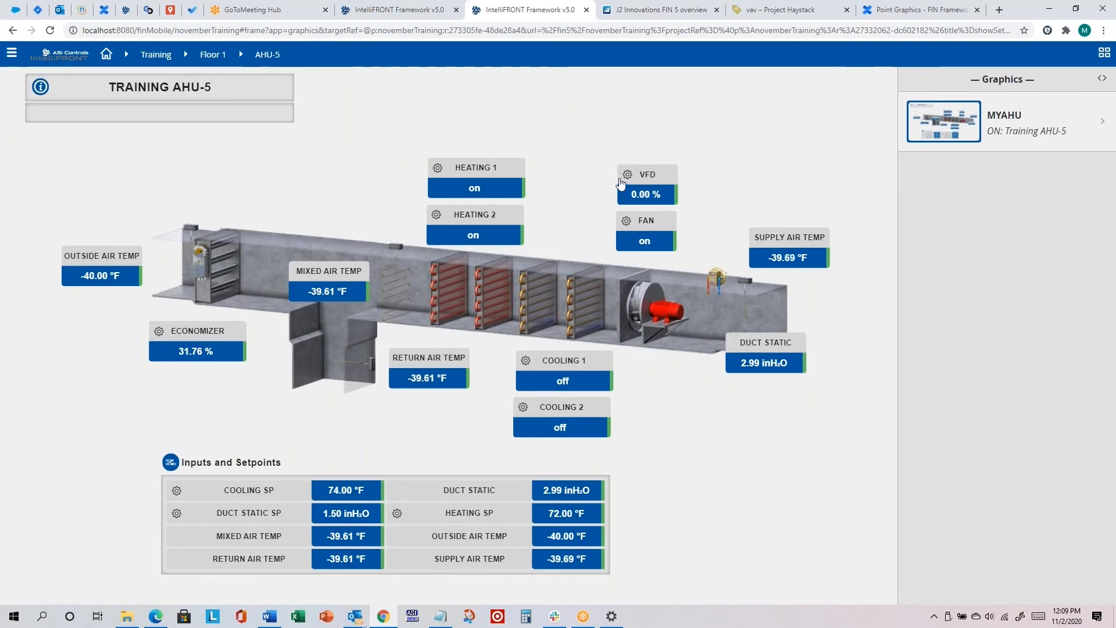
Step: Navigate to AHU-3 on Floor 2 of the Training site and open its MyAHU graphic
click(238, 56)
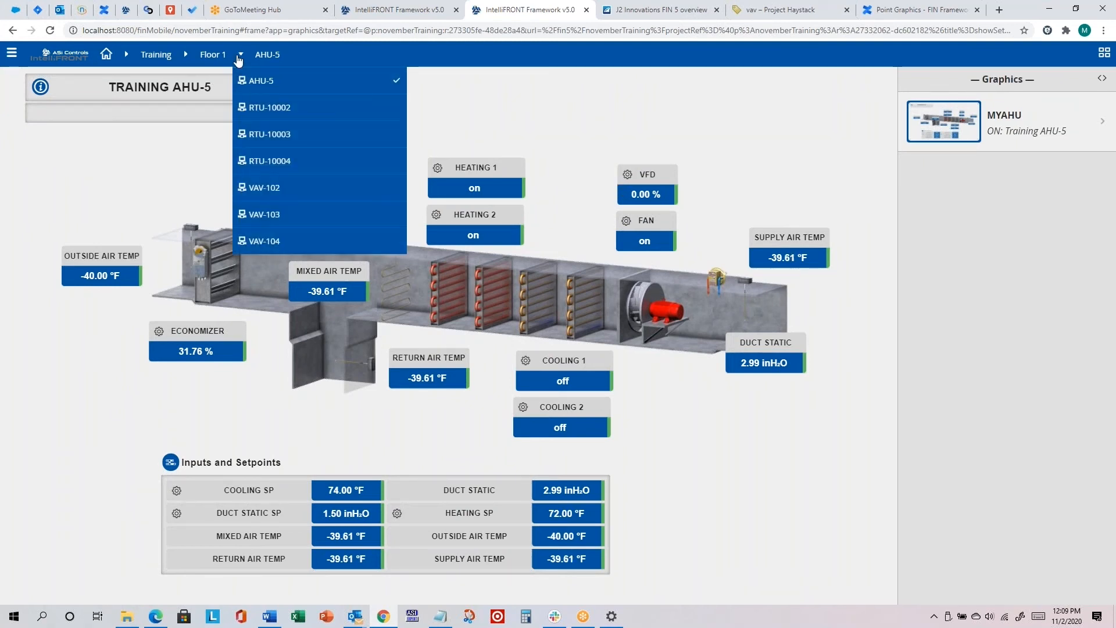
click(186, 57)
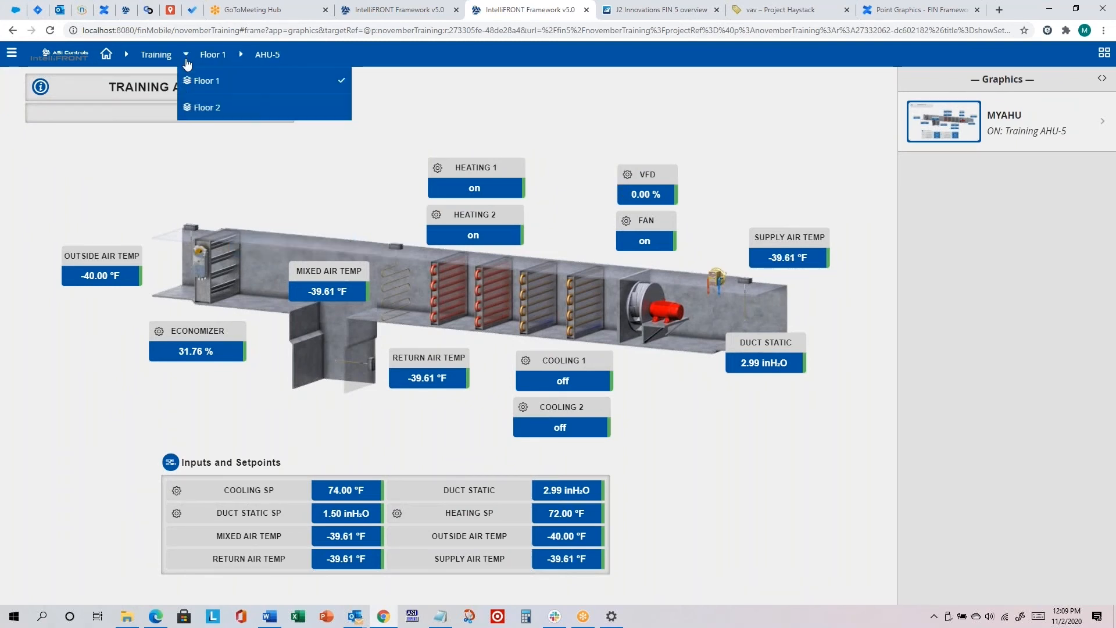
click(201, 108)
click(241, 55)
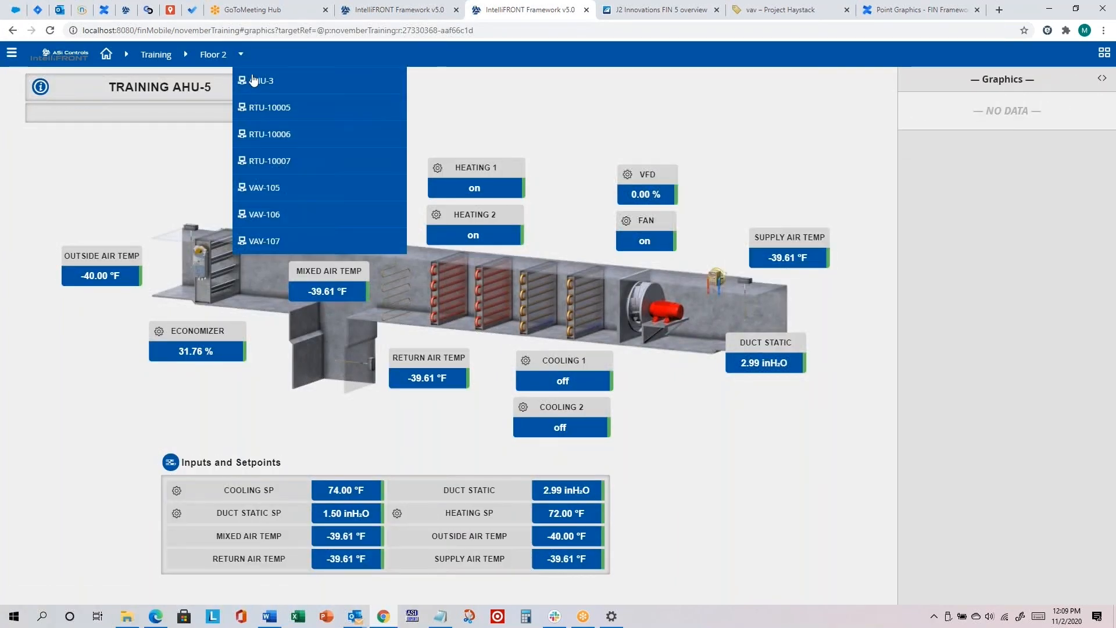
click(256, 81)
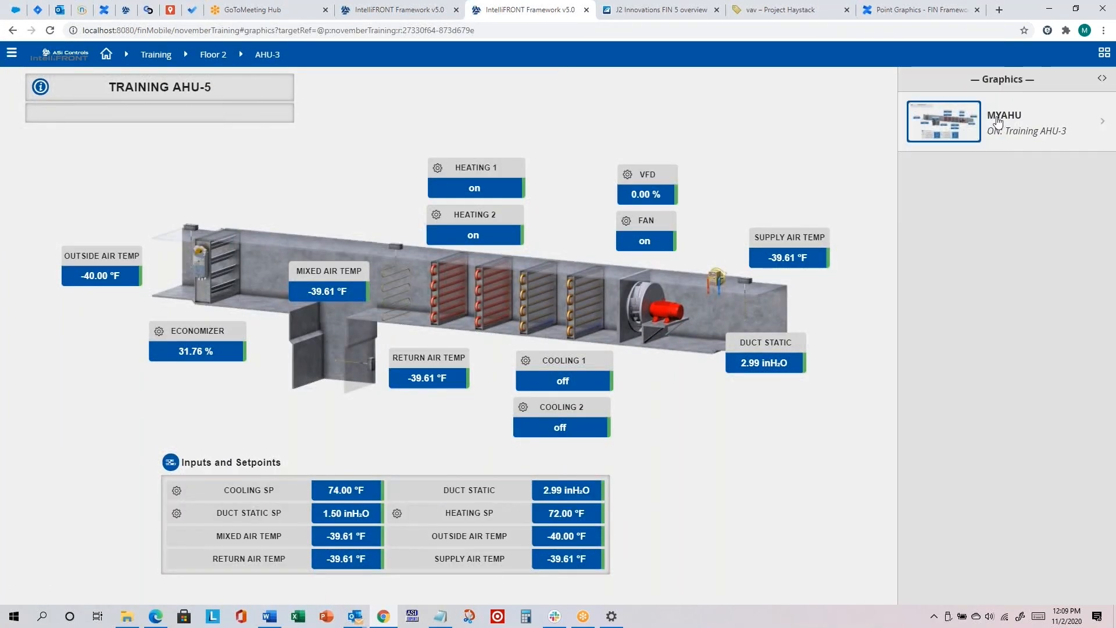
click(960, 123)
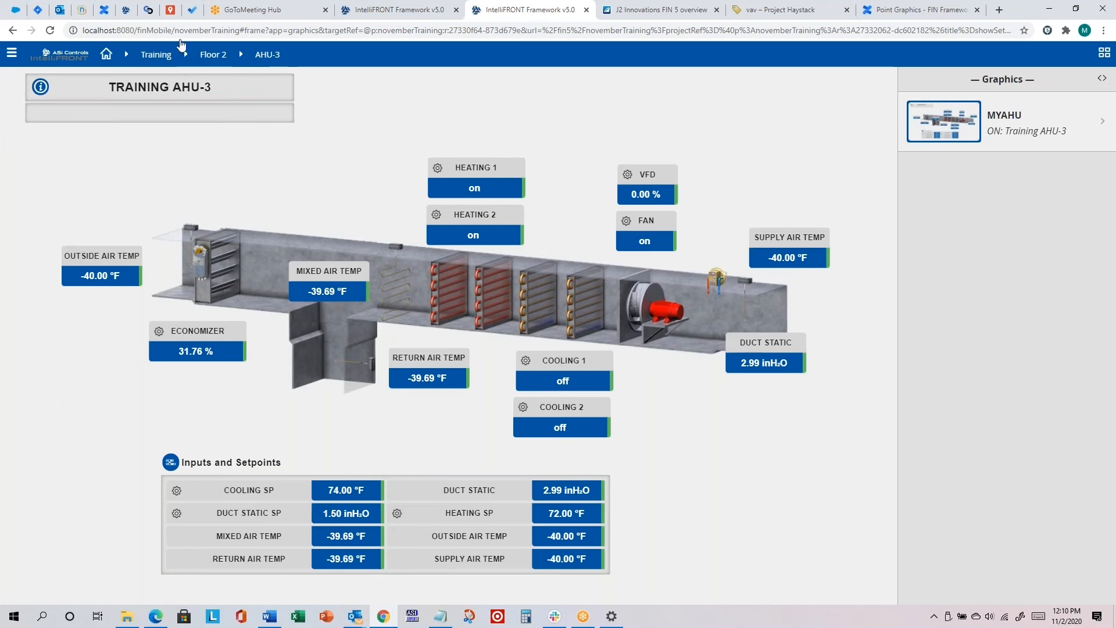
Step: Return to AHU-5 on Floor 1 and open its MyAHU graphic
click(184, 55)
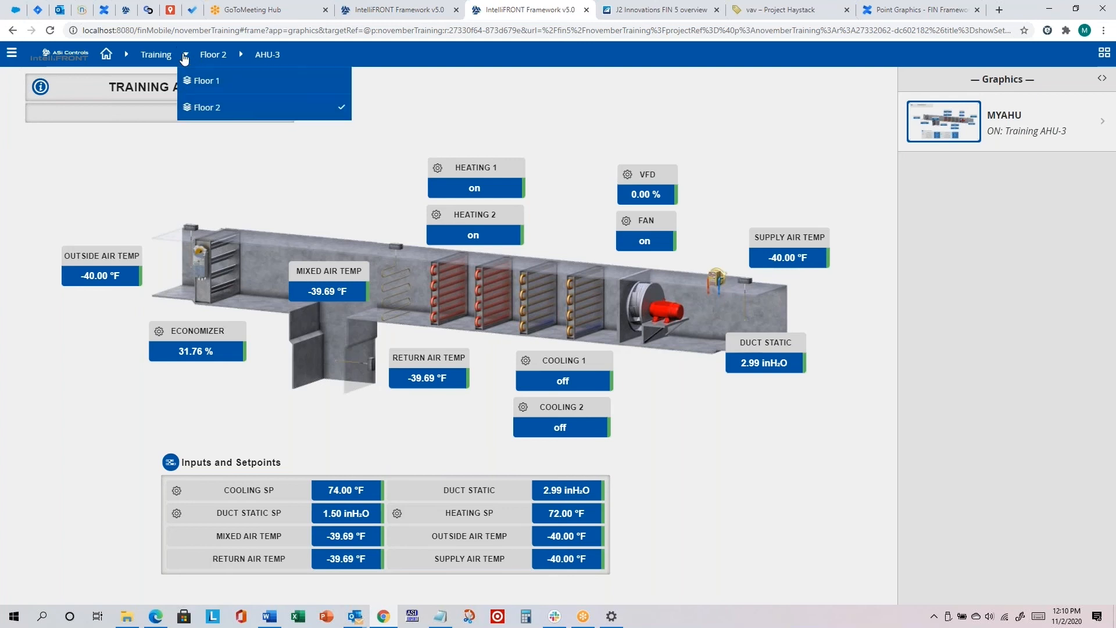
click(211, 81)
click(240, 55)
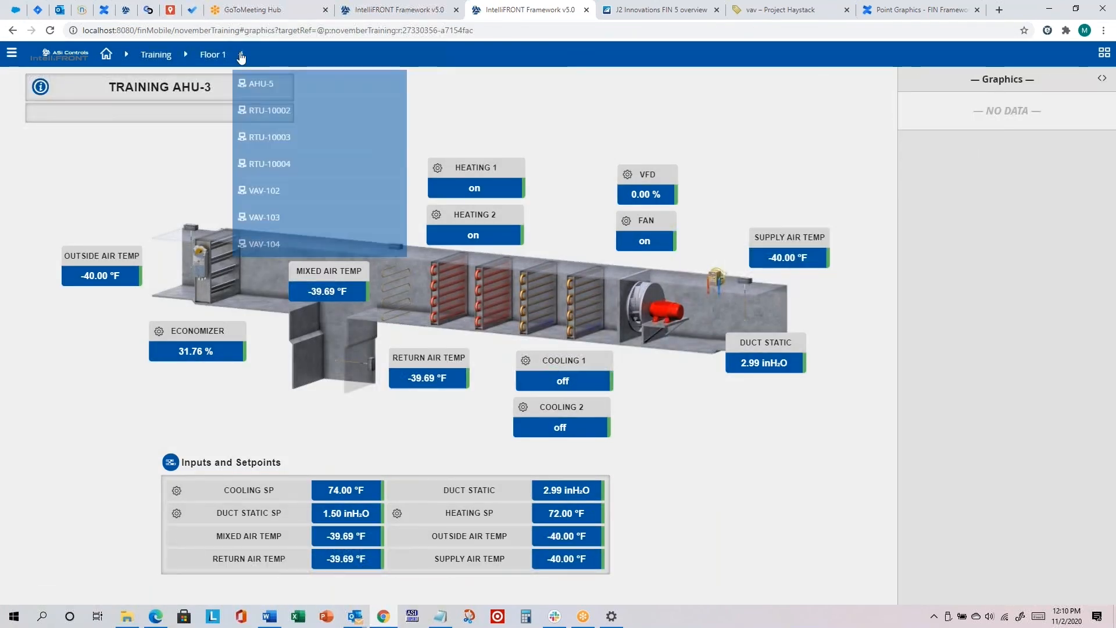
click(257, 81)
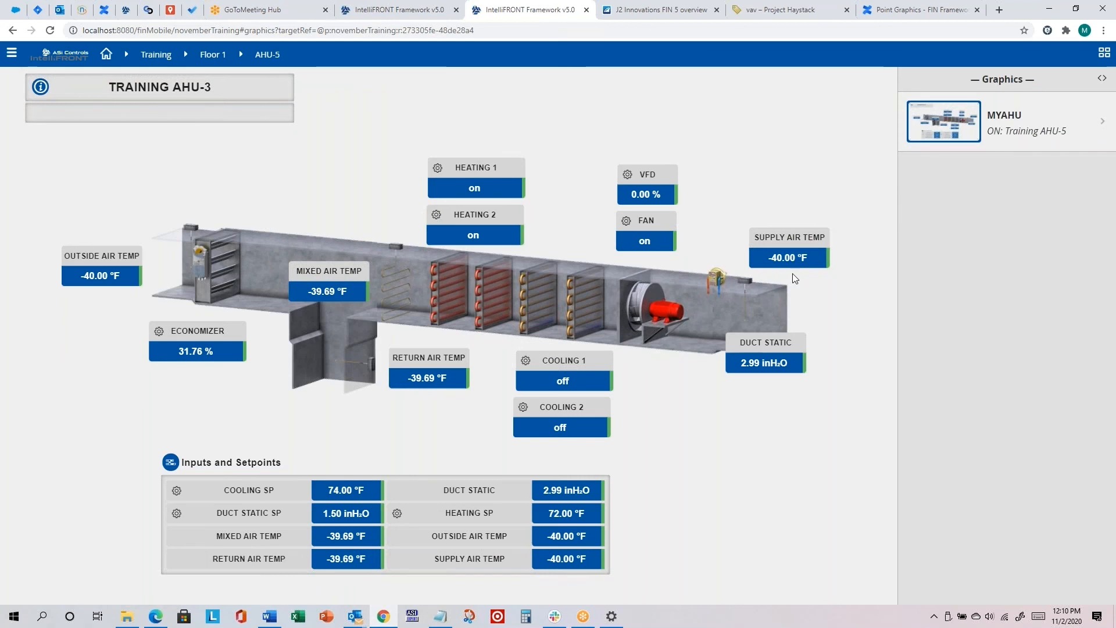
click(1020, 125)
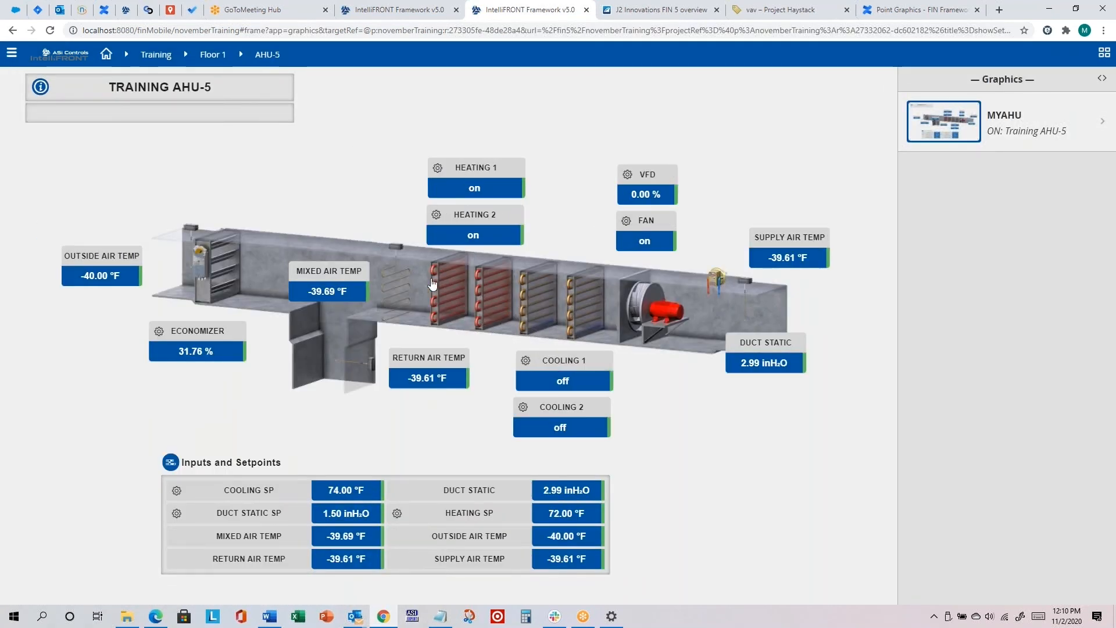
Step: Override Heating 2 and then Heating 1 of Training AHU-5 to Manual Off for 1 hour each
click(437, 216)
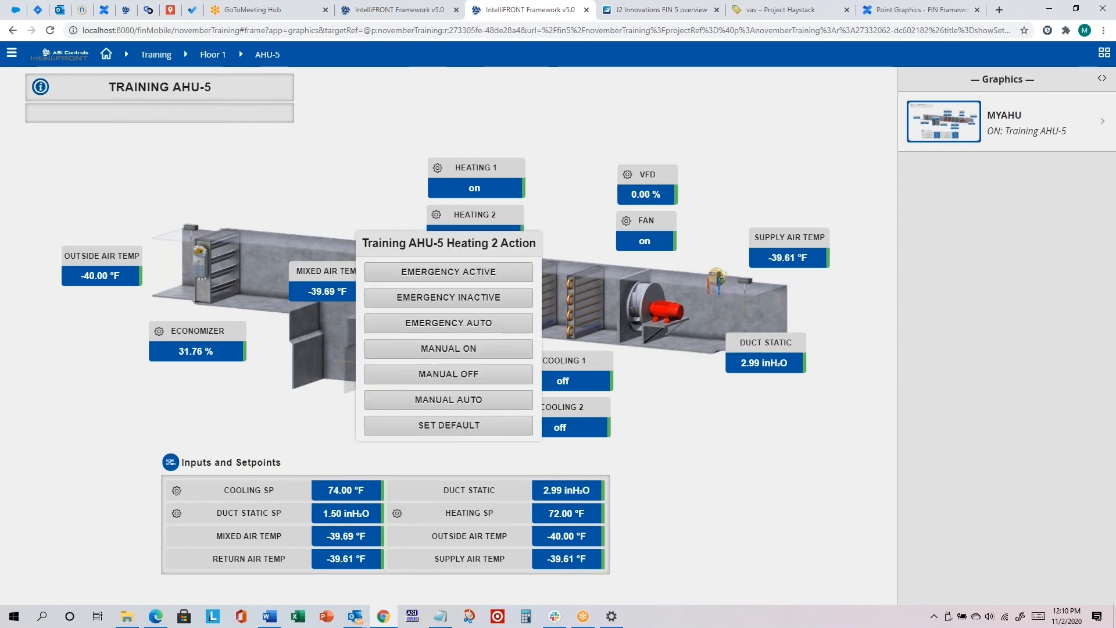
click(486, 376)
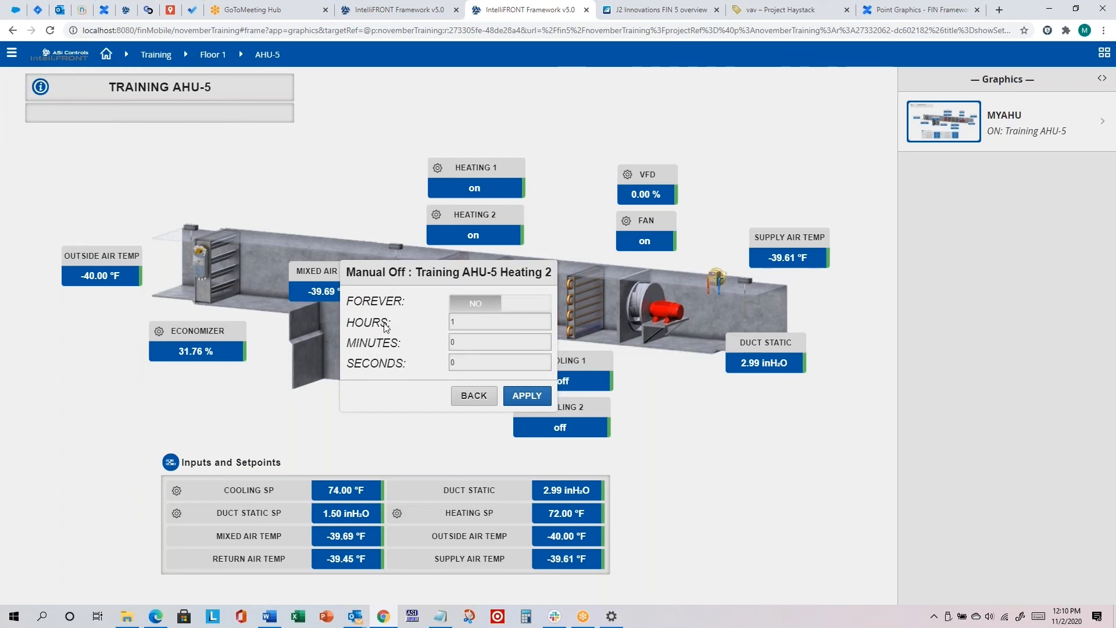
click(506, 398)
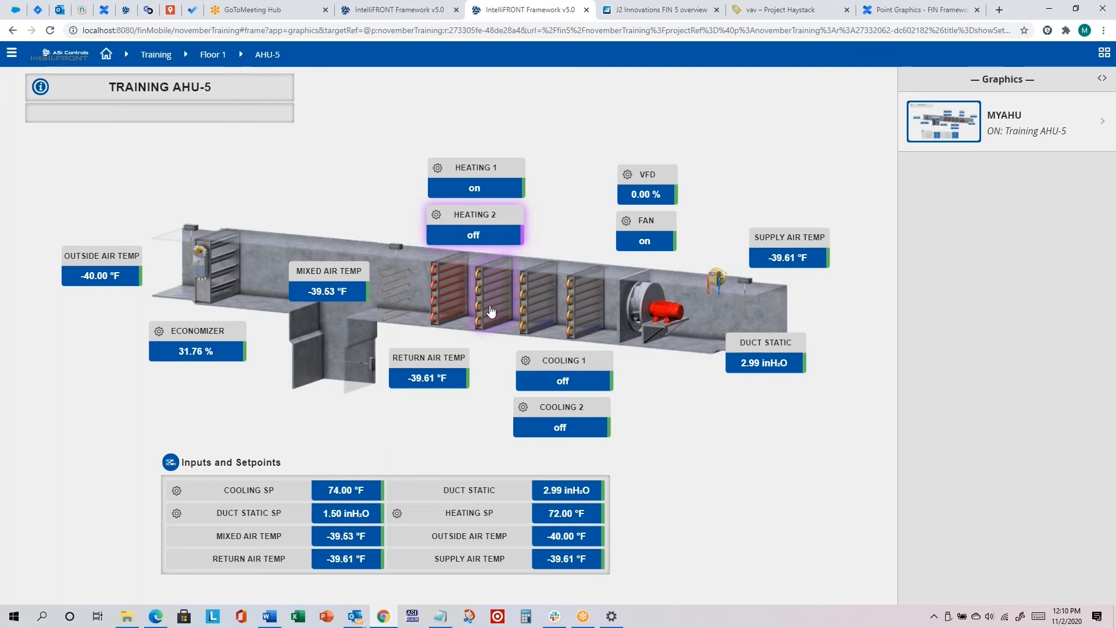
click(439, 169)
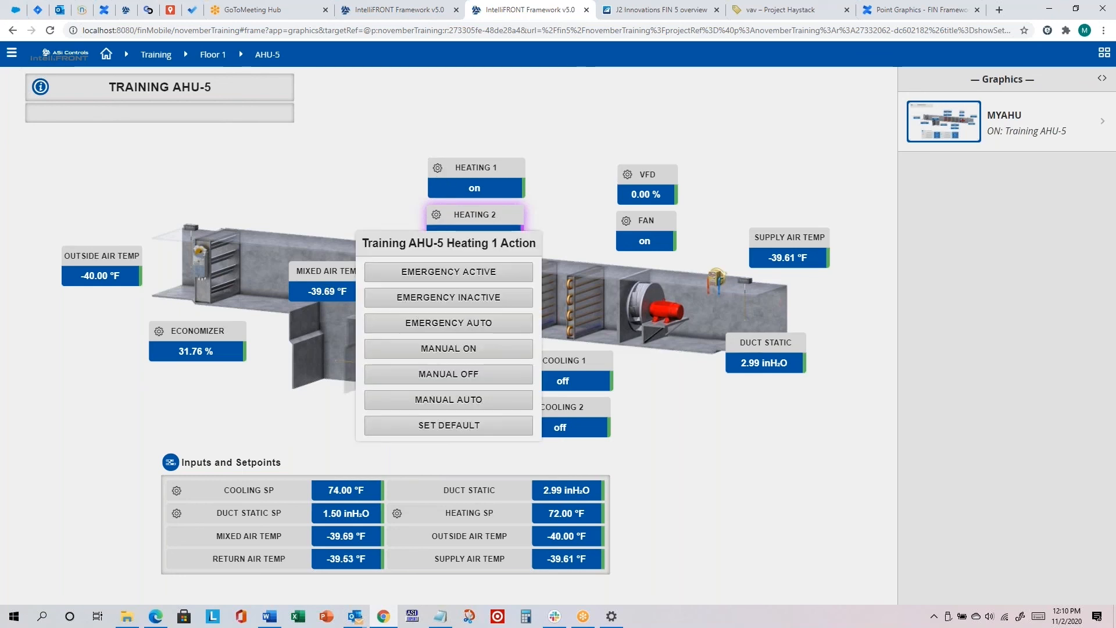
click(443, 374)
click(527, 393)
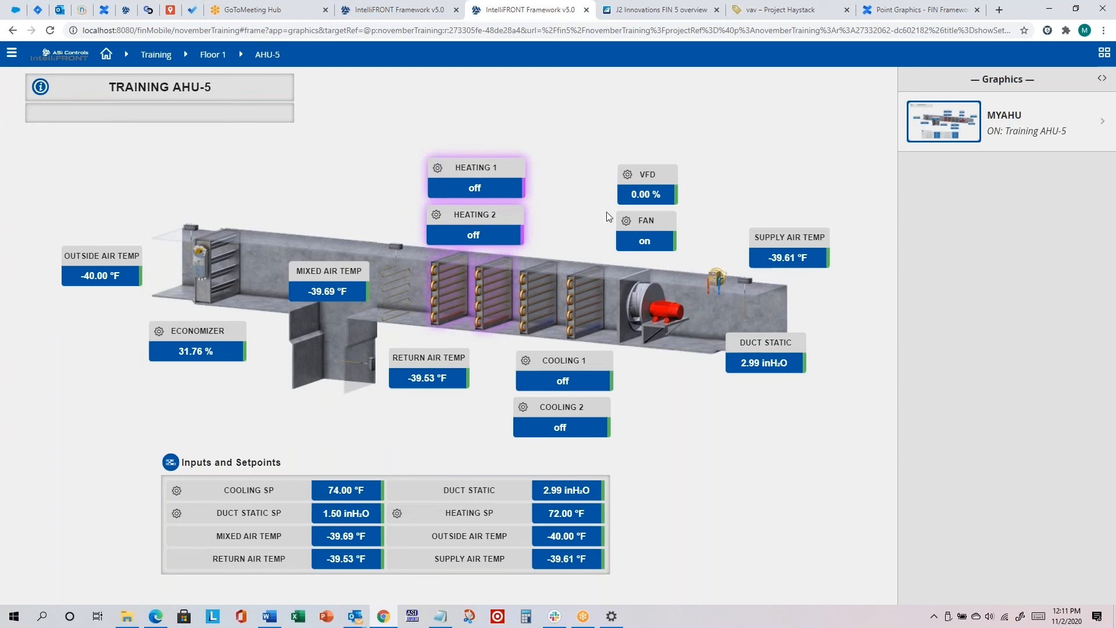
Step: Override Cooling 1 and then Cooling 2 of Training AHU-5 to Manual On for 1 hour each
click(525, 363)
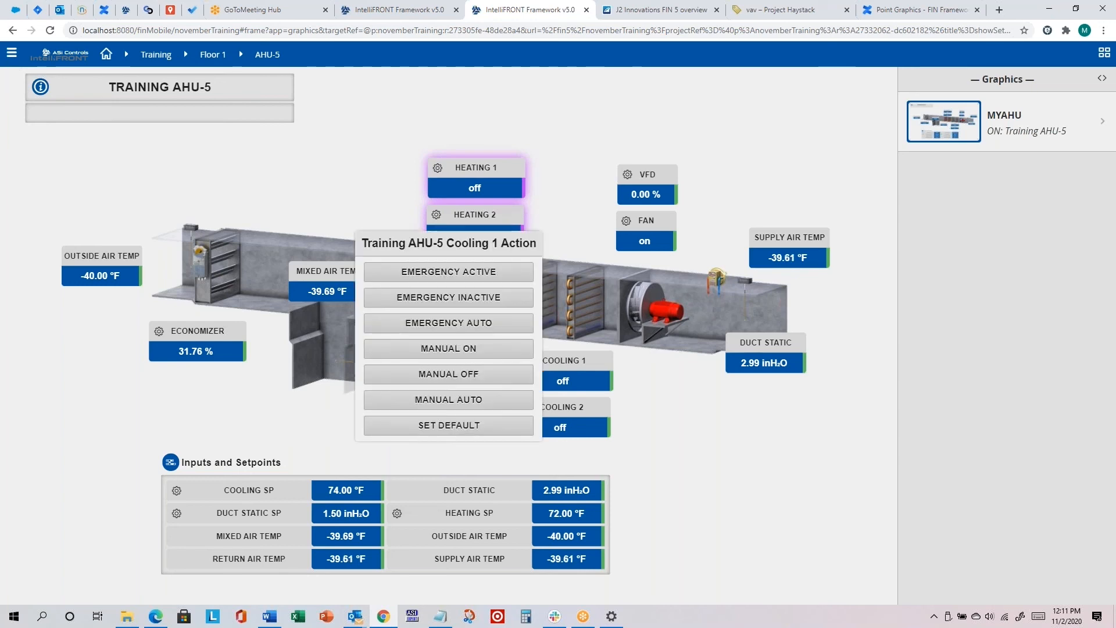
click(460, 349)
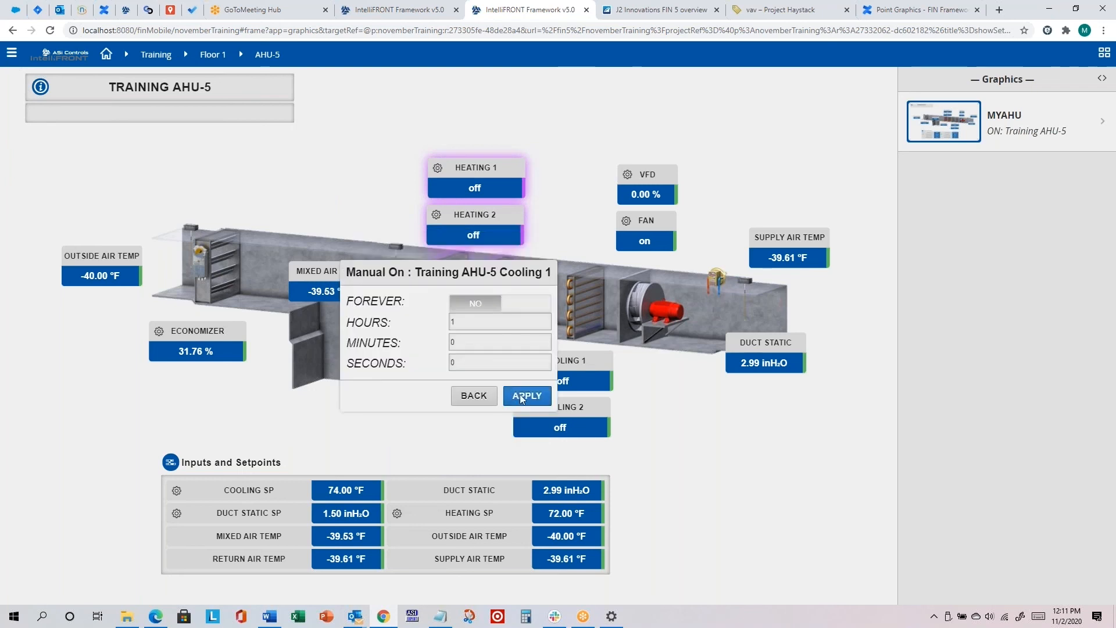
click(520, 396)
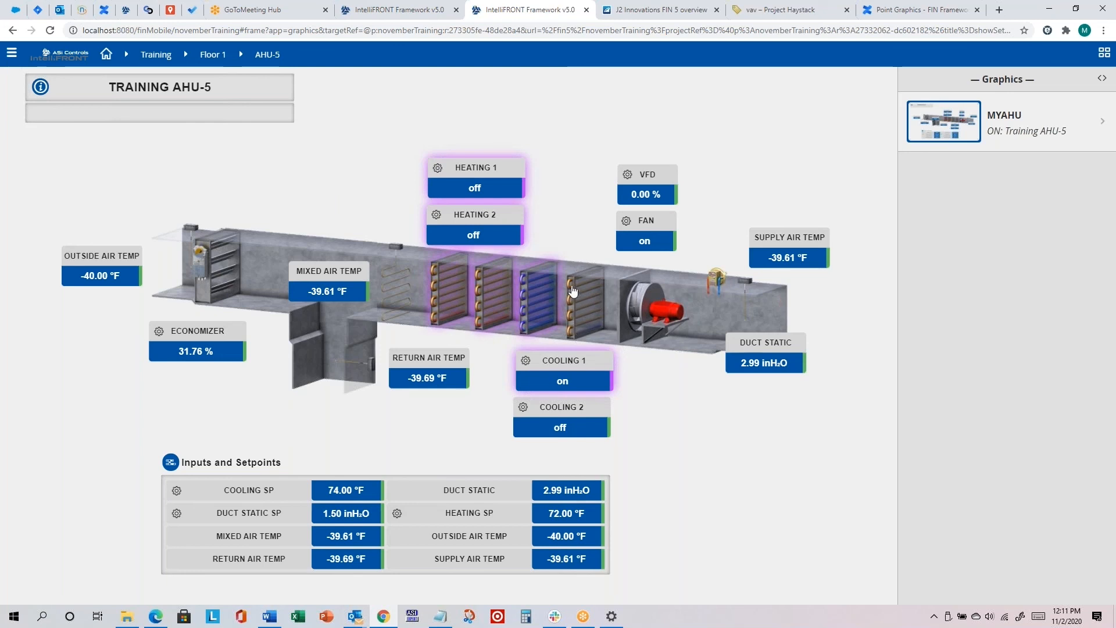
click(581, 312)
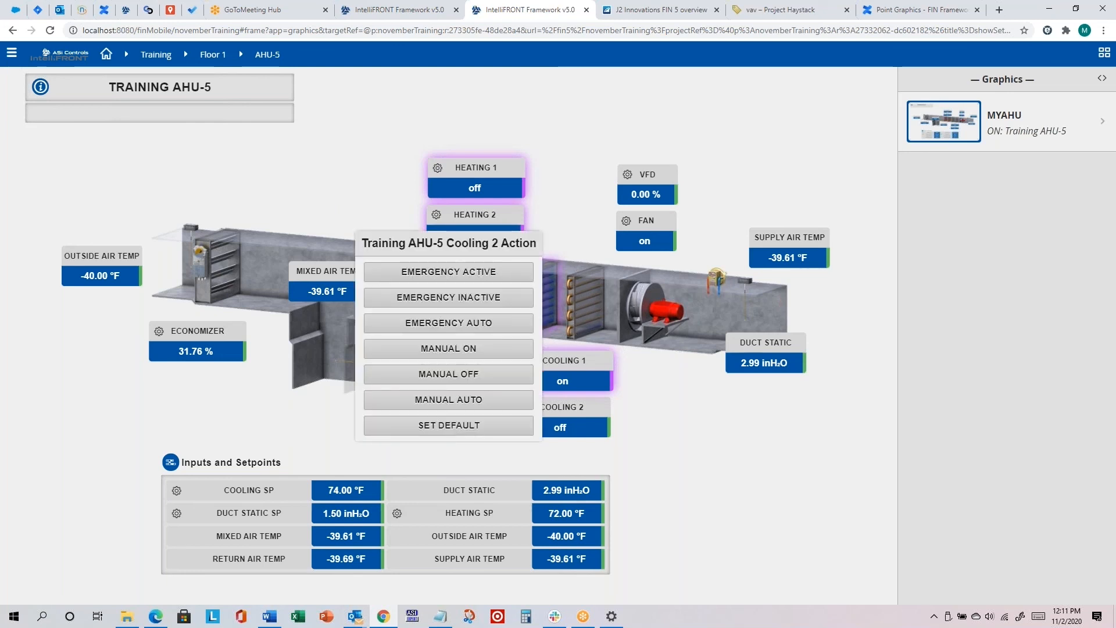
click(458, 350)
click(531, 399)
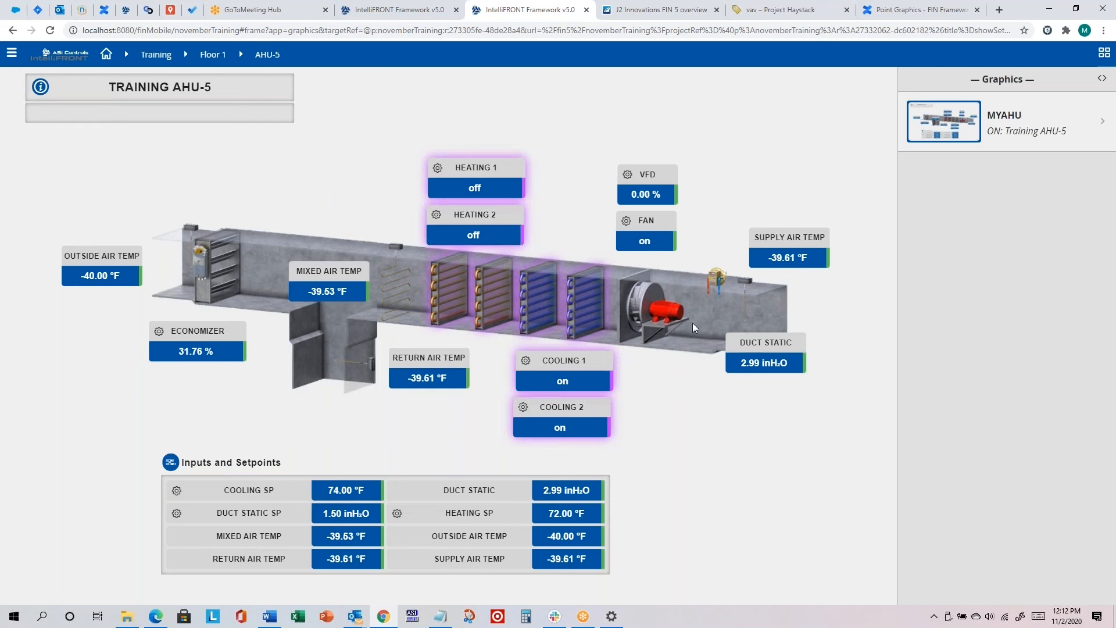
Step: Override the Training AHU-5 fan to Manual Off for 1 hour
click(639, 221)
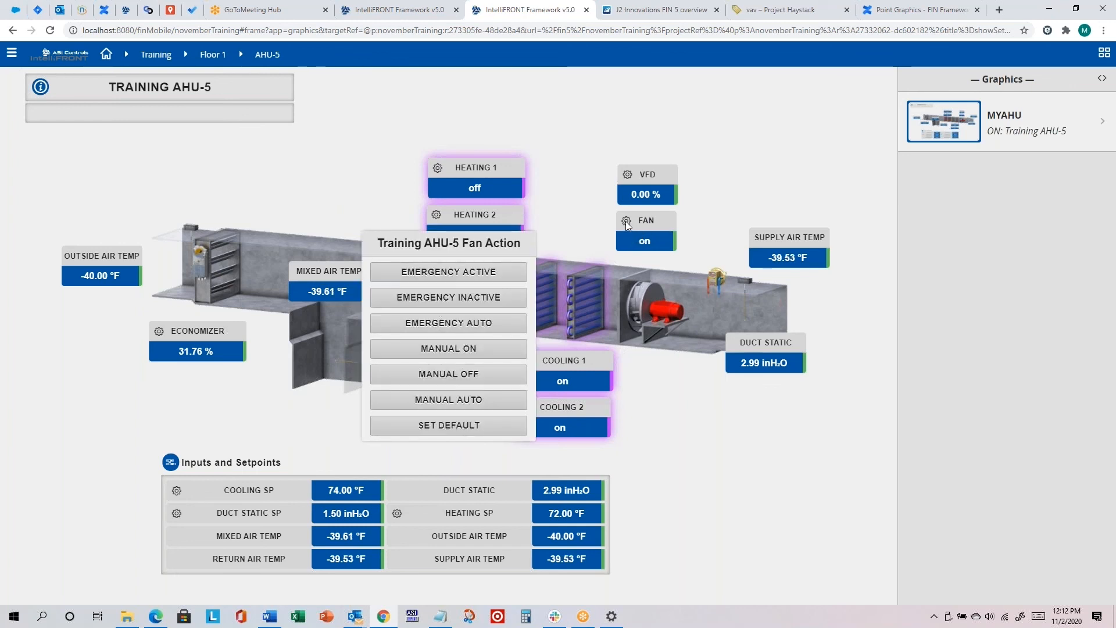
click(472, 376)
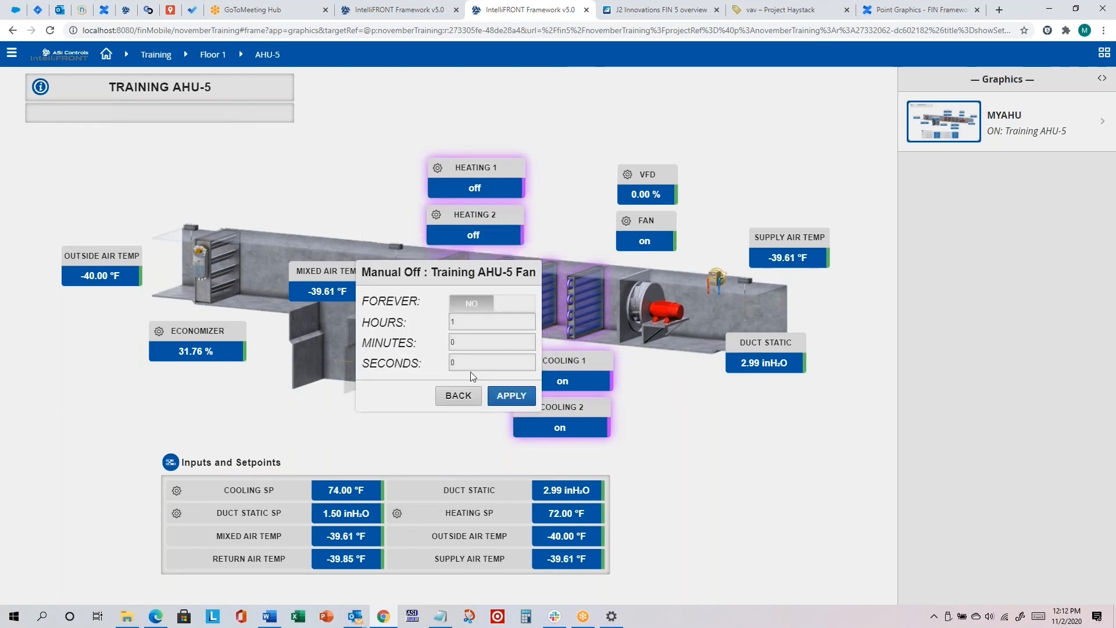
click(525, 396)
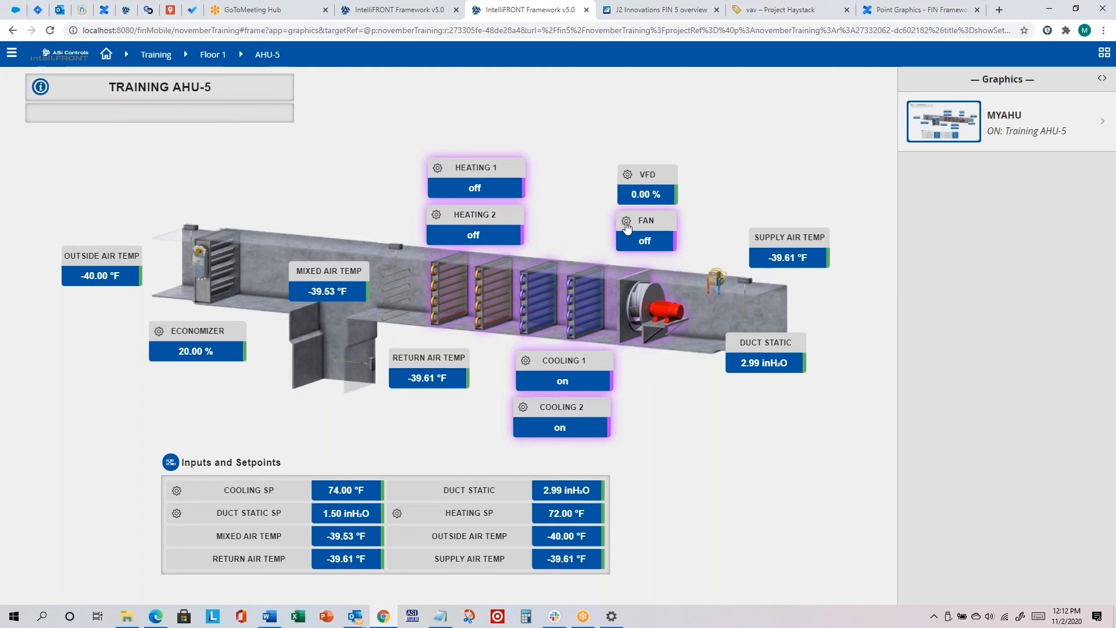
Step: Apply a Manual Set override of 100 to the Training AHU-5 economizer for 1 hour
click(211, 267)
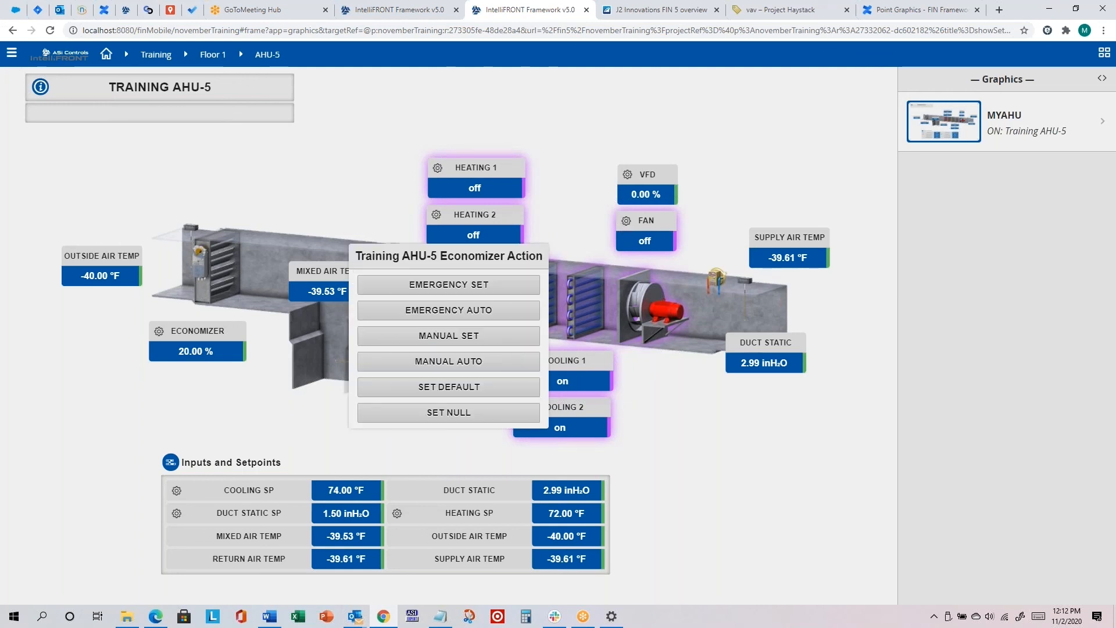
click(435, 337)
double_click(482, 292)
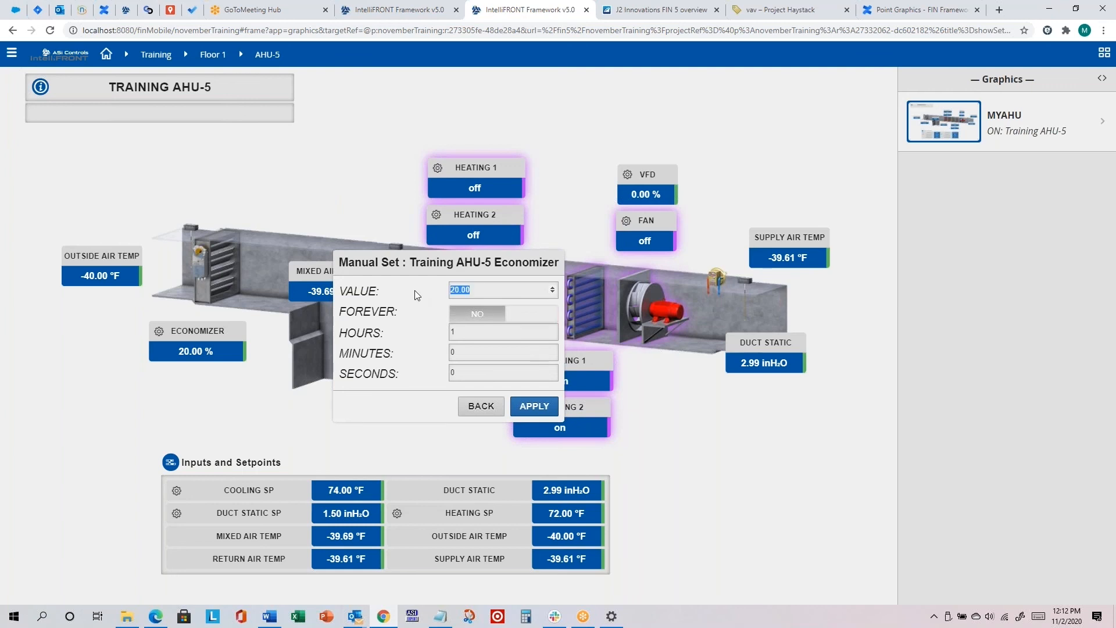
text(100)
click(533, 406)
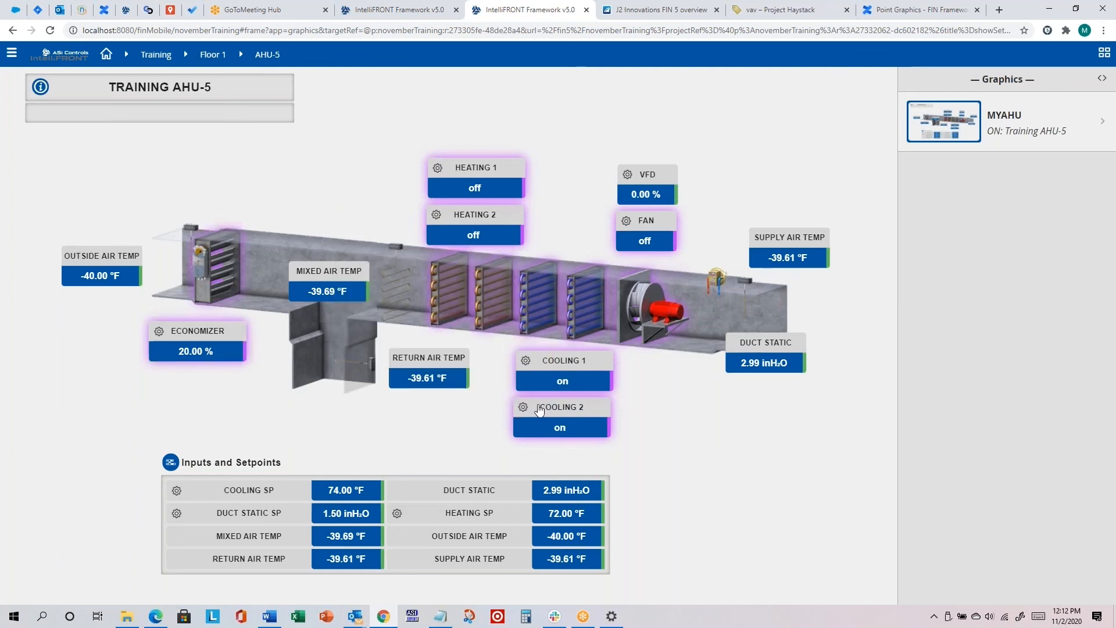